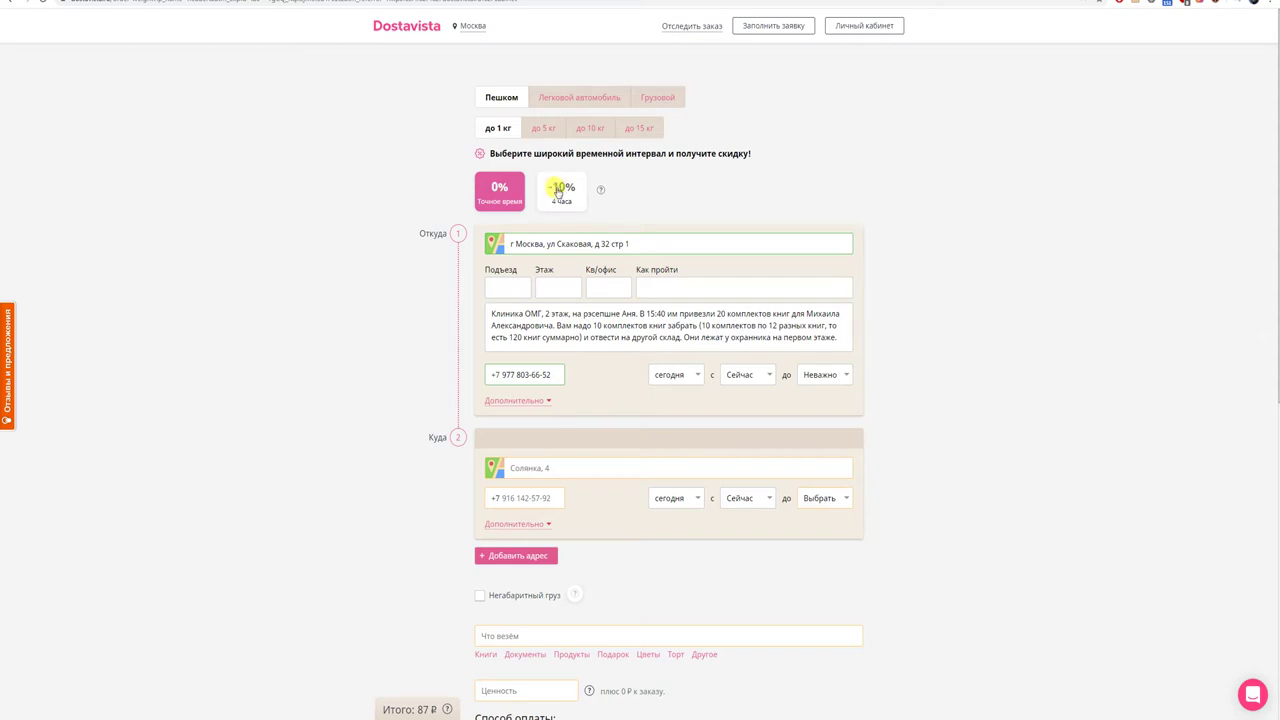
- Pick the −10% '4 часа' delivery window and select the old pickup address text
click(560, 191)
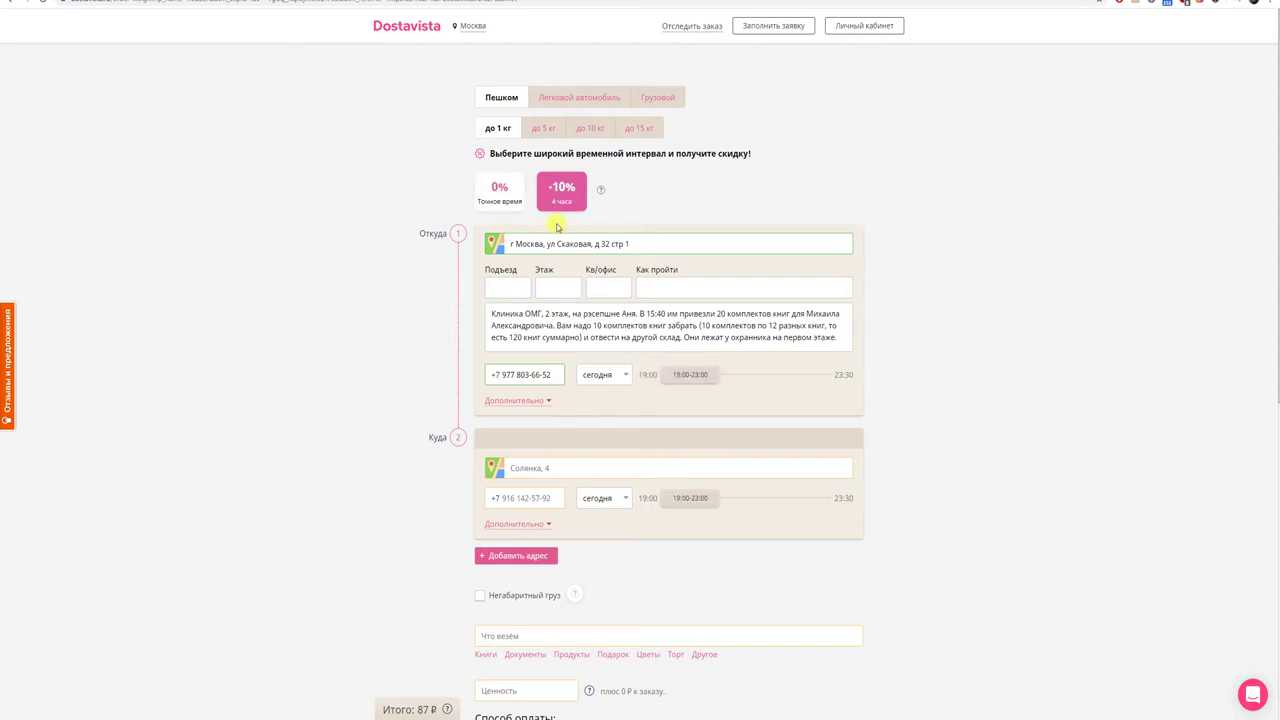
click(638, 241)
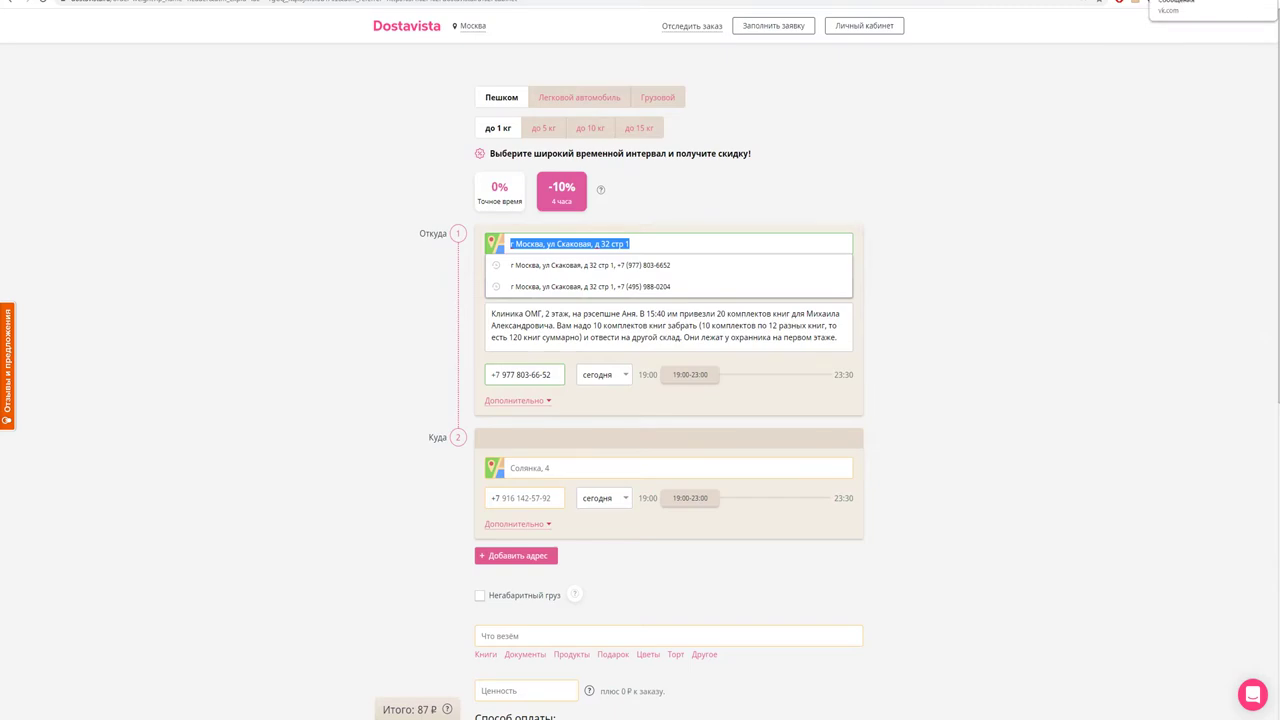
- Copy the sender's street address line from the Bibliotheca Sanscritica chat in VK
click(1212, 6)
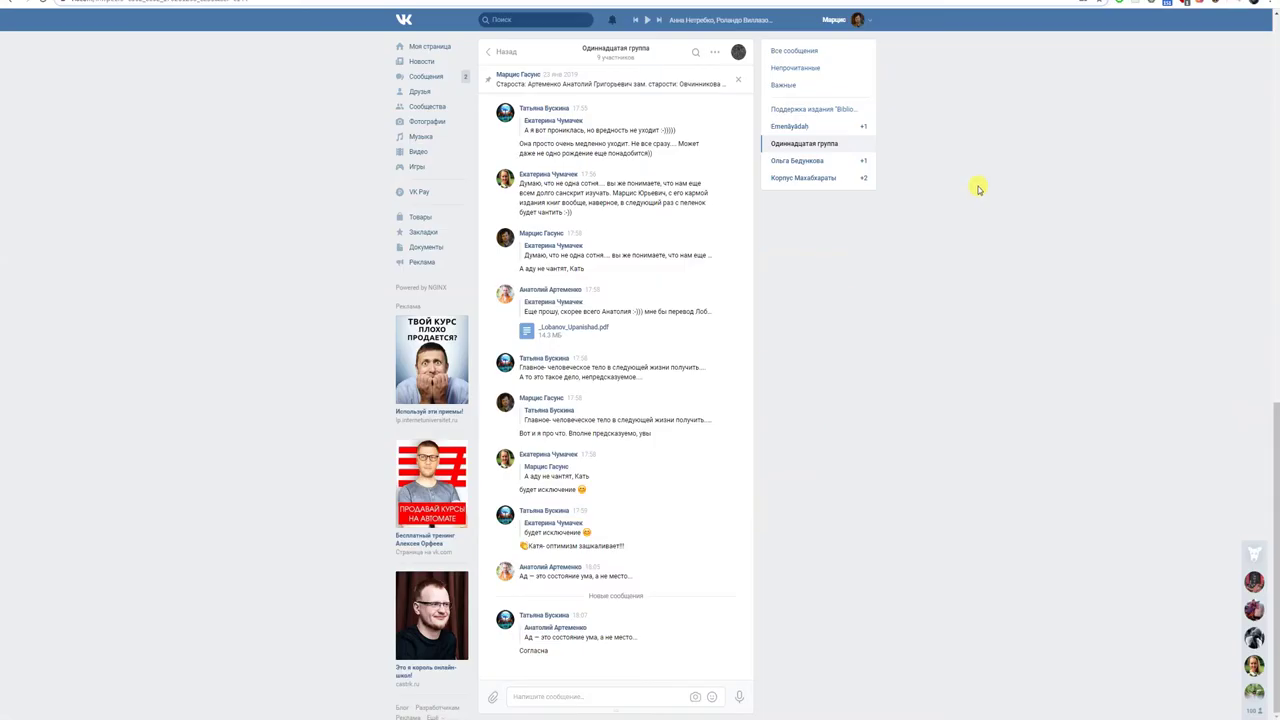
click(457, 76)
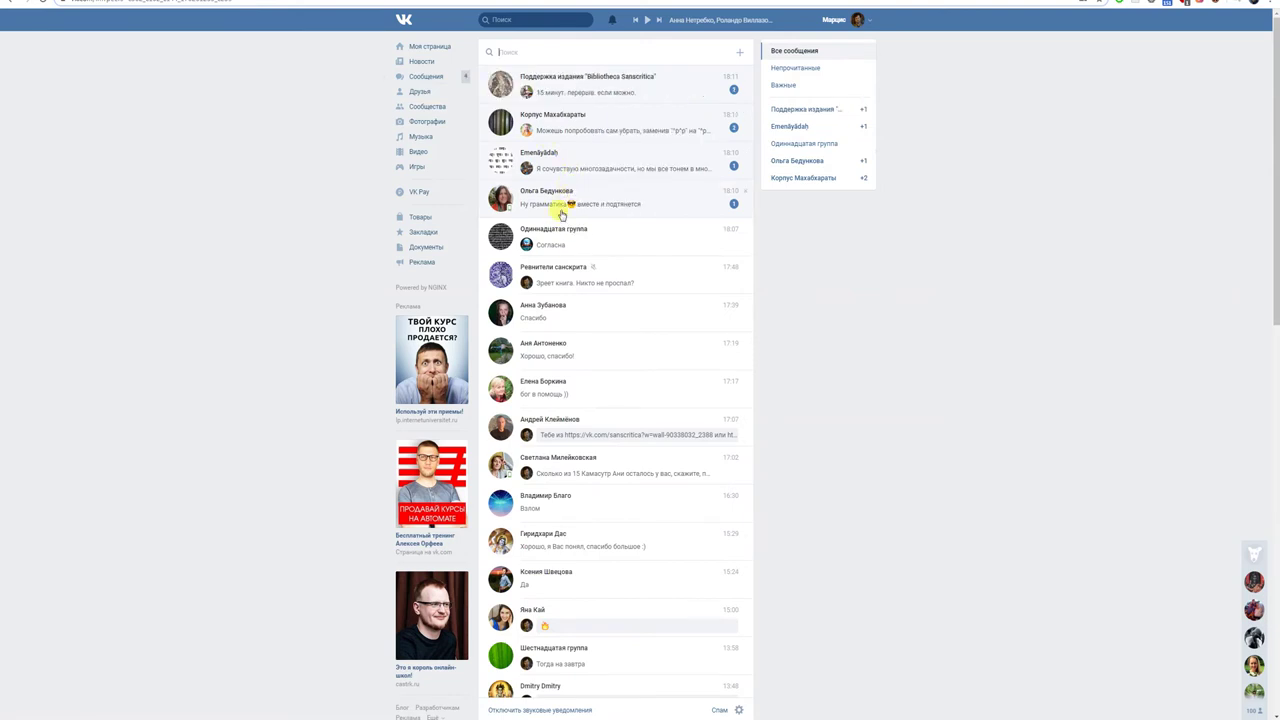
click(571, 93)
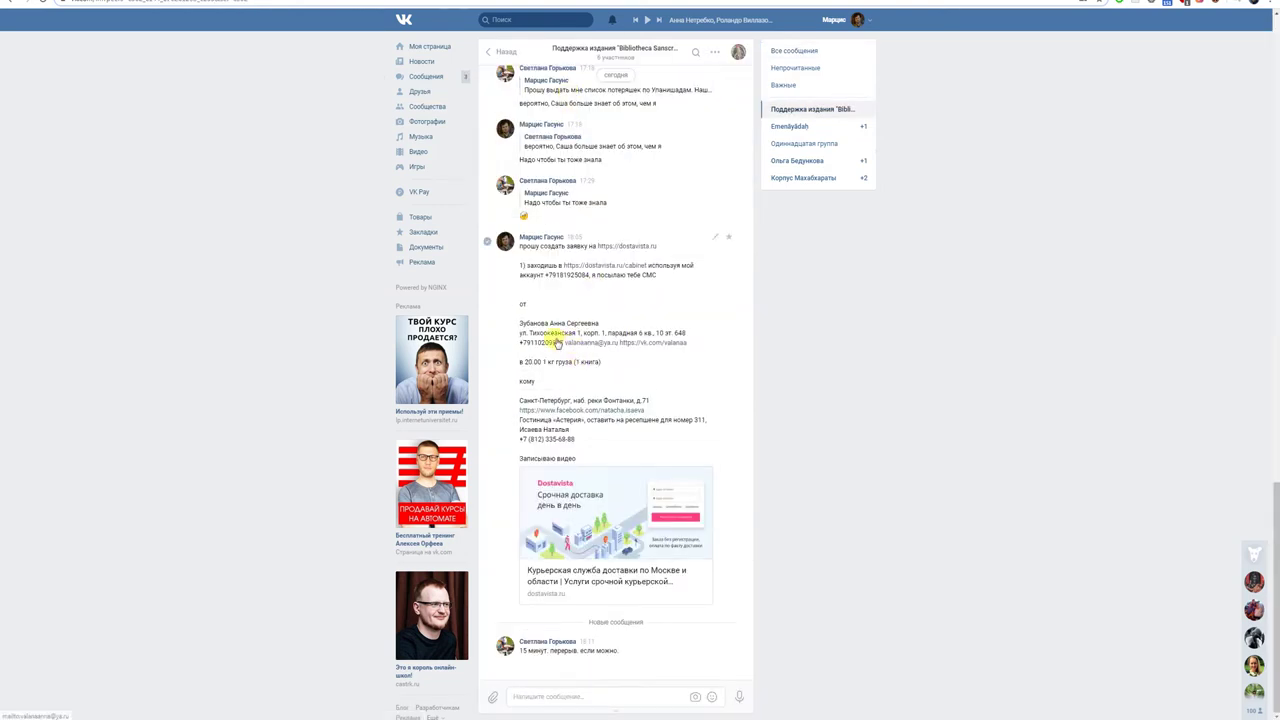
drag(517, 338, 686, 337)
key(ctrl+c)
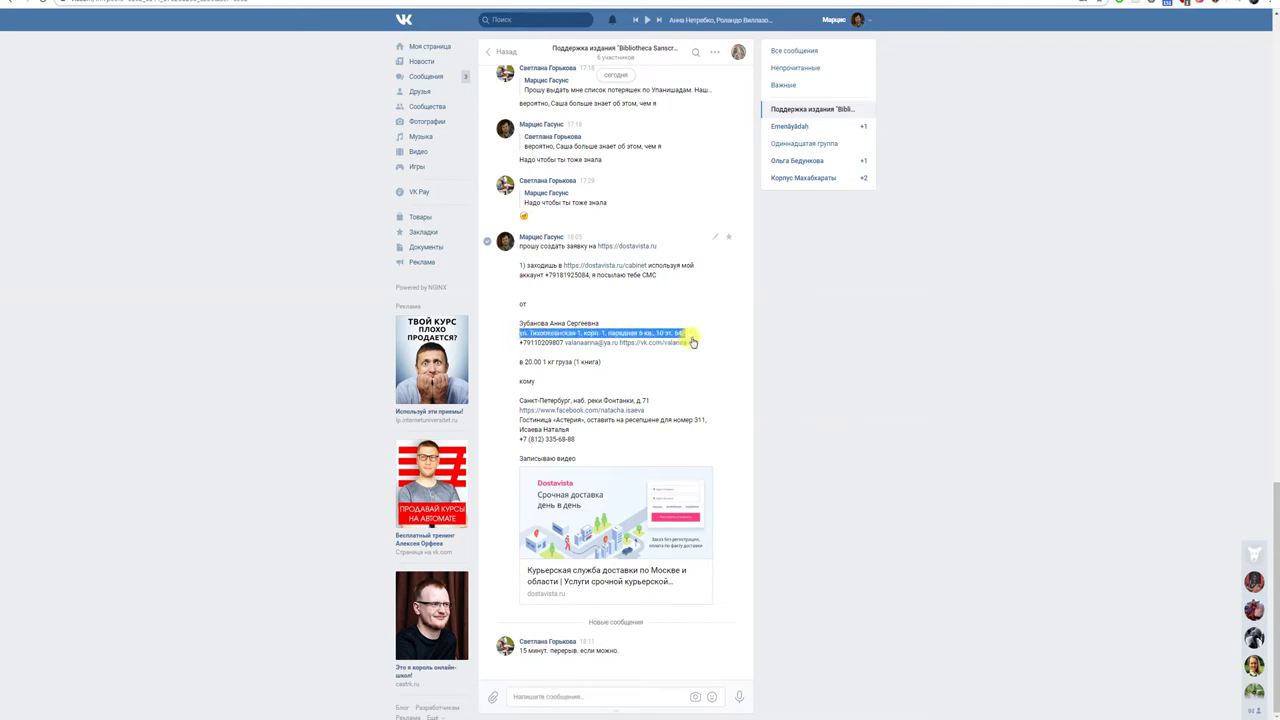
key(ctrl+Tab)
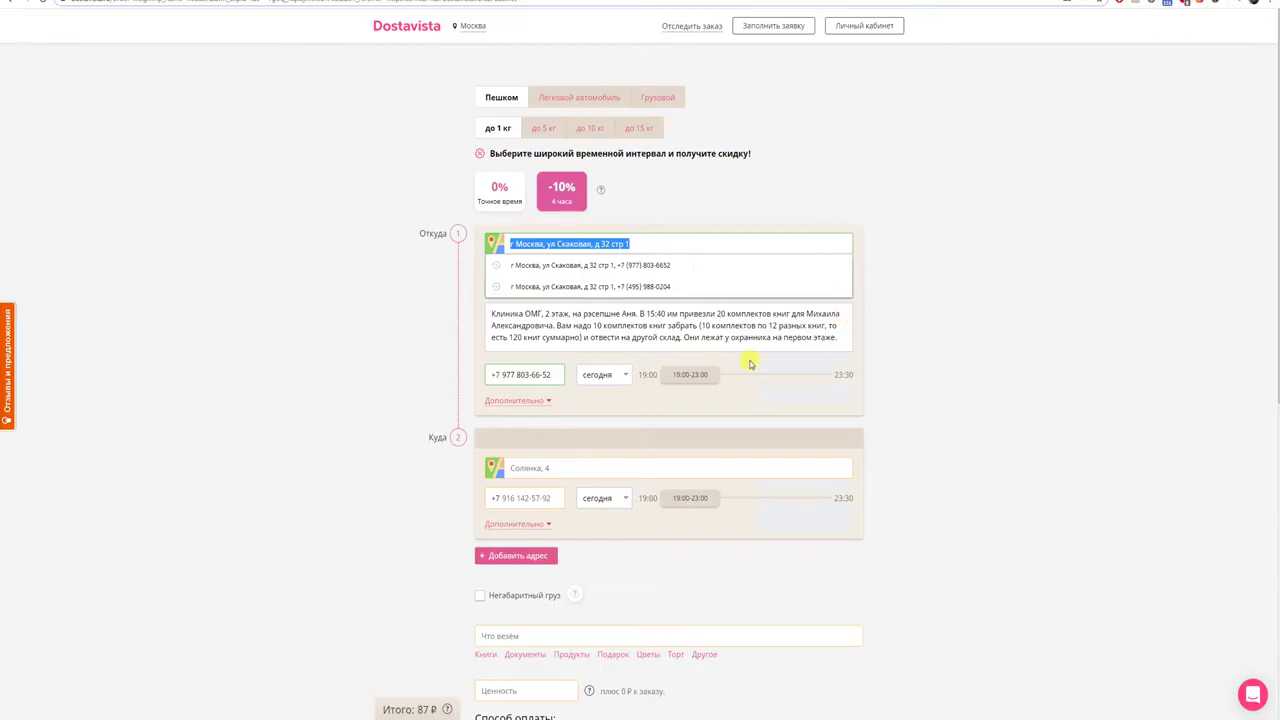
- Replace the pickup address with 'г. Санкт' plus the pasted street, and set entrance to 1
key(BackSpace)
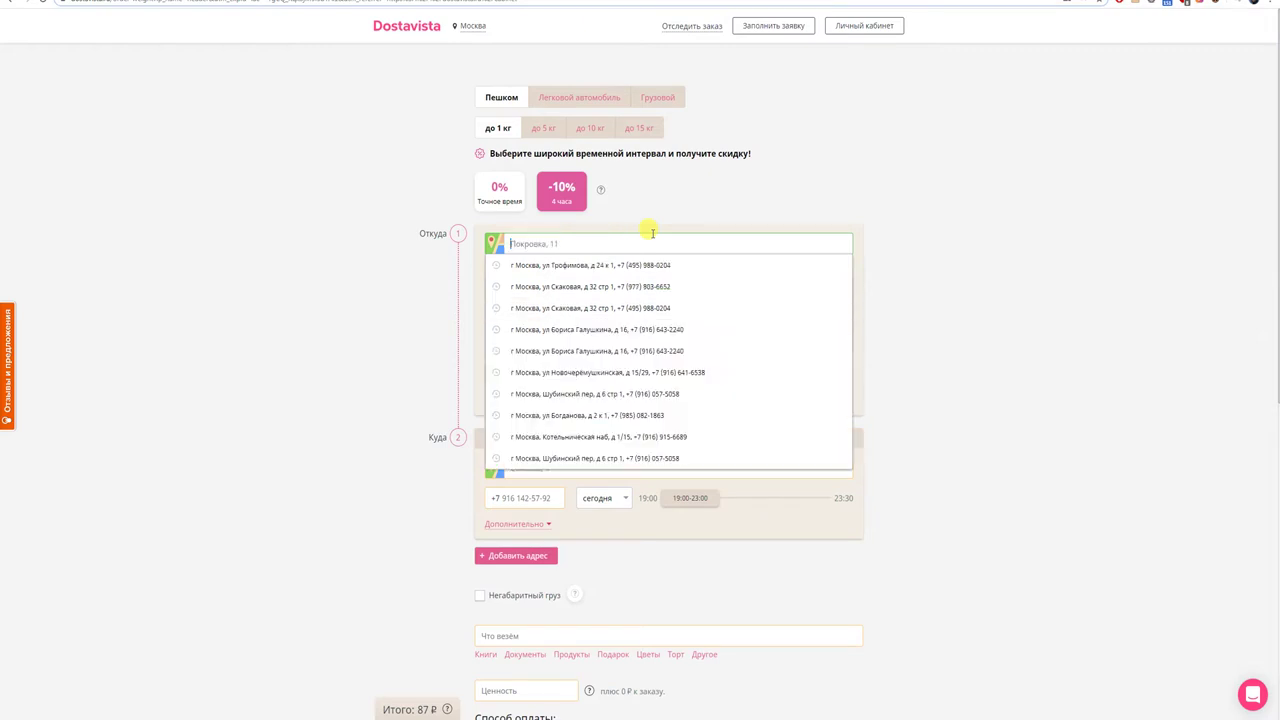
text(г. Санкт Петербург)
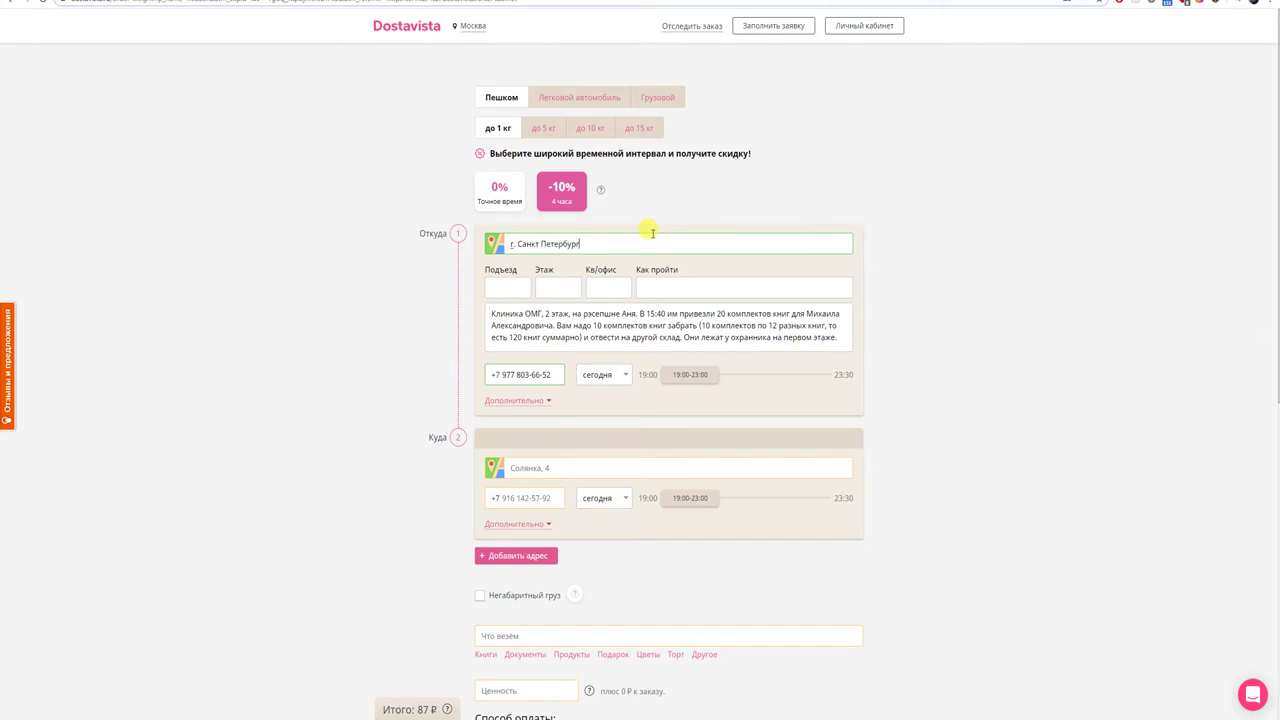
key(ctrl+v)
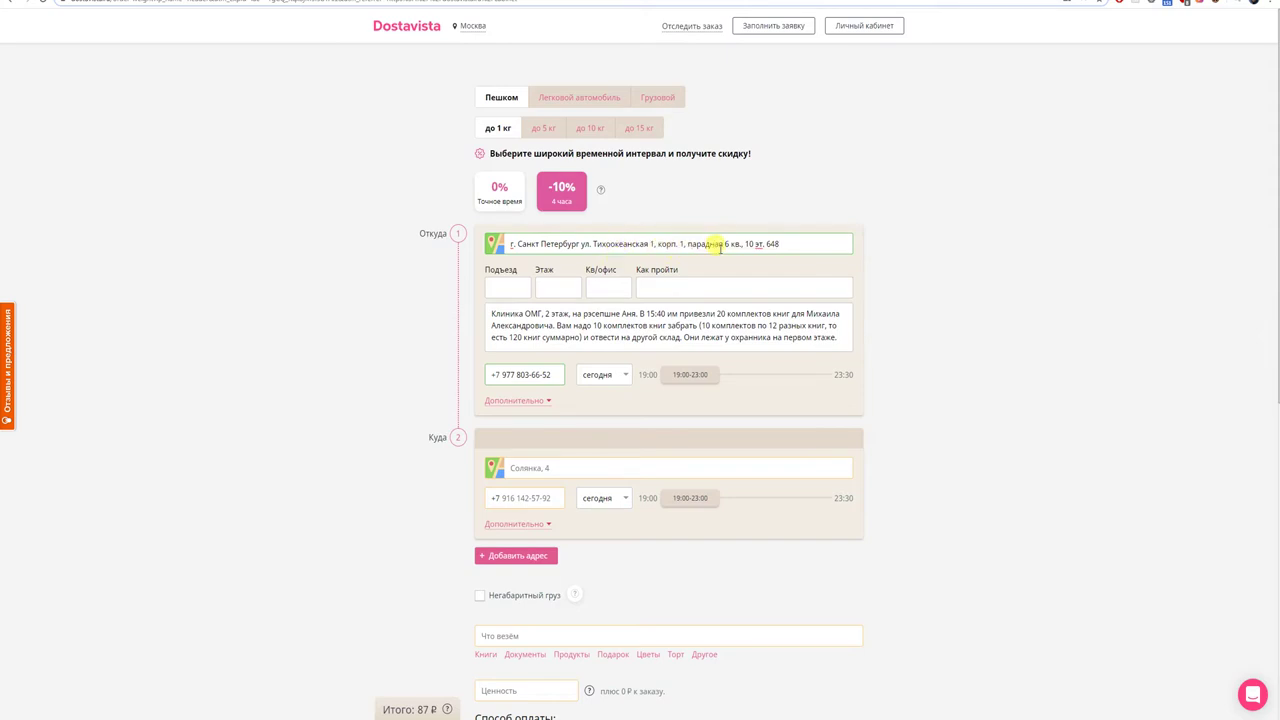
double_click(653, 243)
click(499, 290)
text(1)
- Copy the full pickup address into the pickup comment box
click(540, 313)
key(ctrl+a)
text(1)
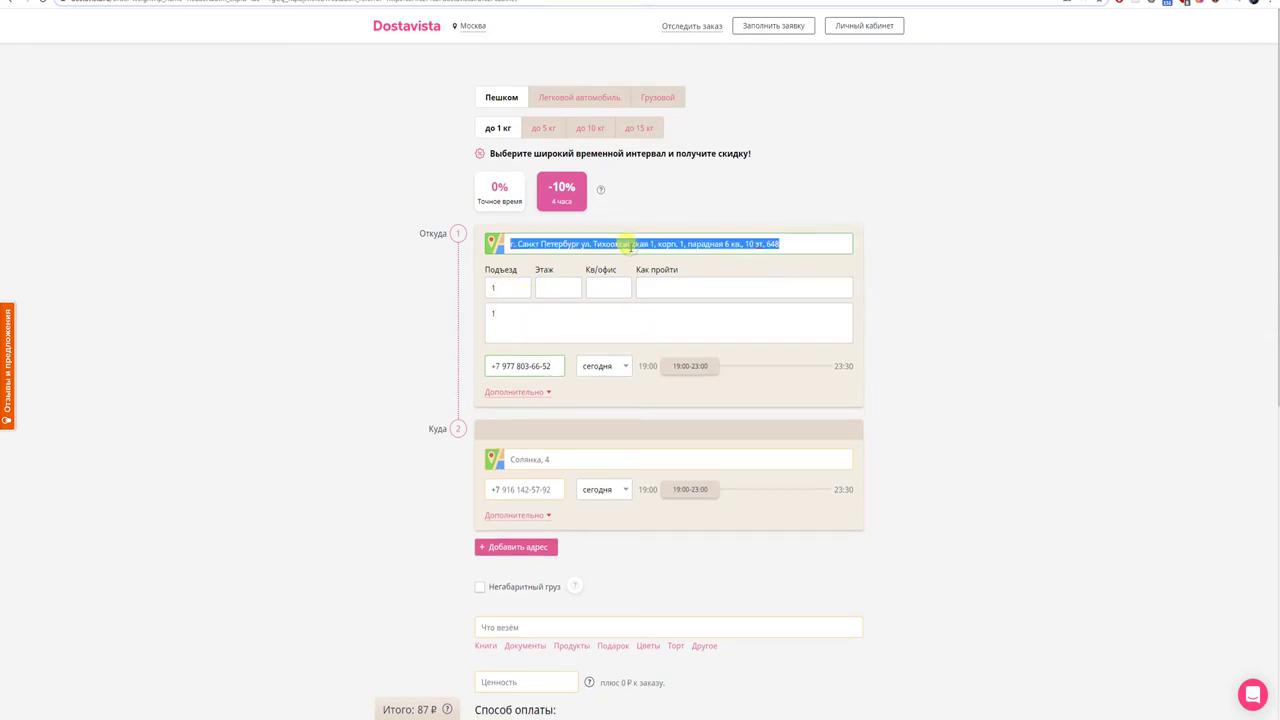
triple_click(630, 244)
key(ctrl+c)
click(555, 313)
key(ctrl+a)
key(ctrl+v)
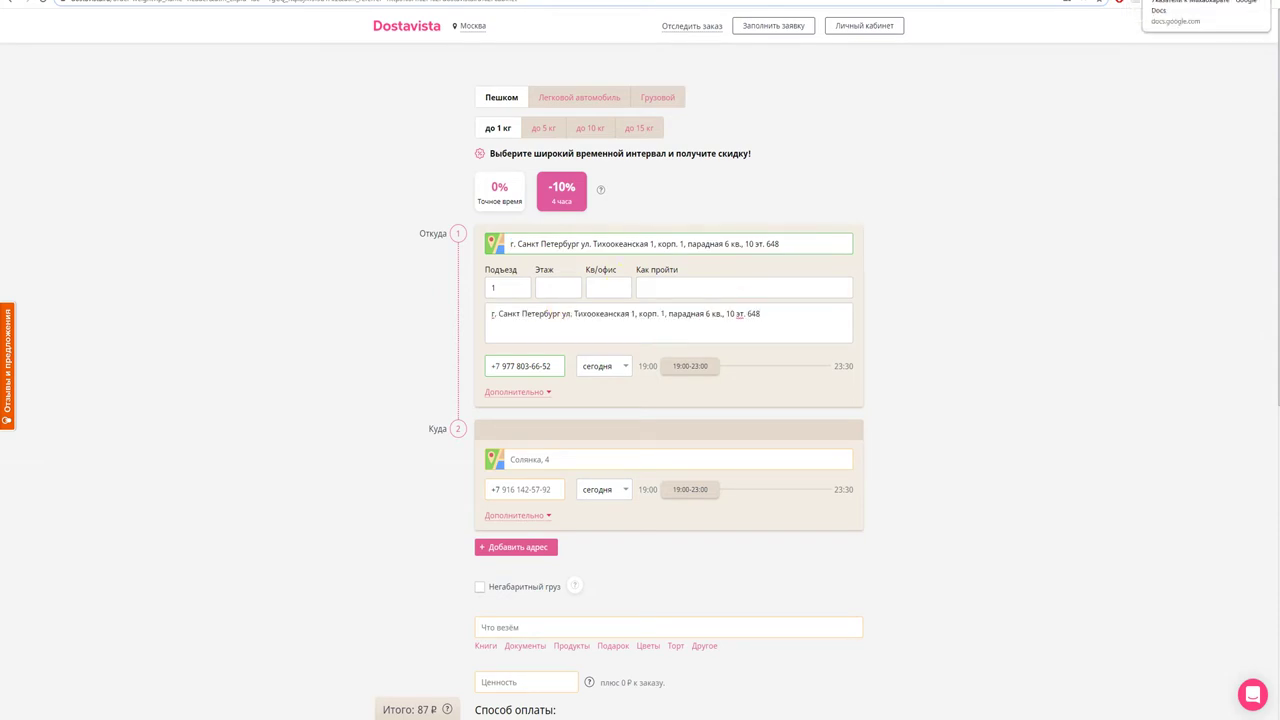
- Copy the sender's phone number from the VK conversation
click(1200, 1)
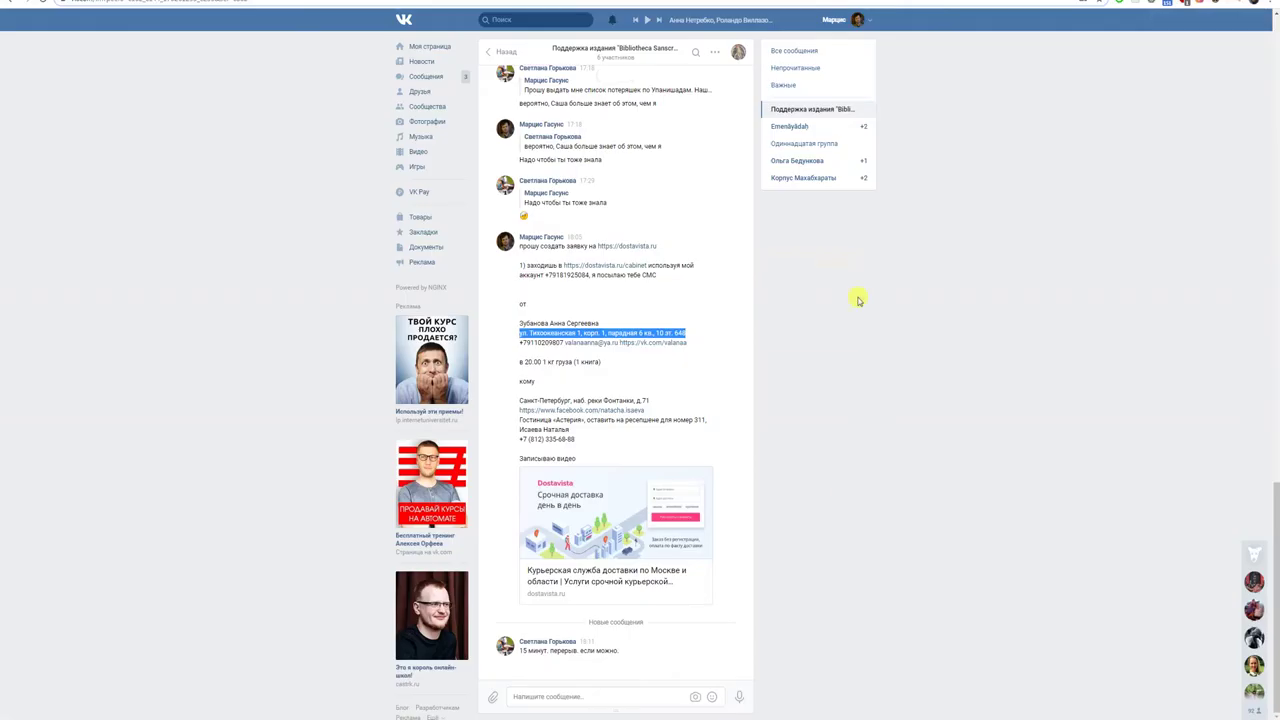
drag(564, 343, 521, 347)
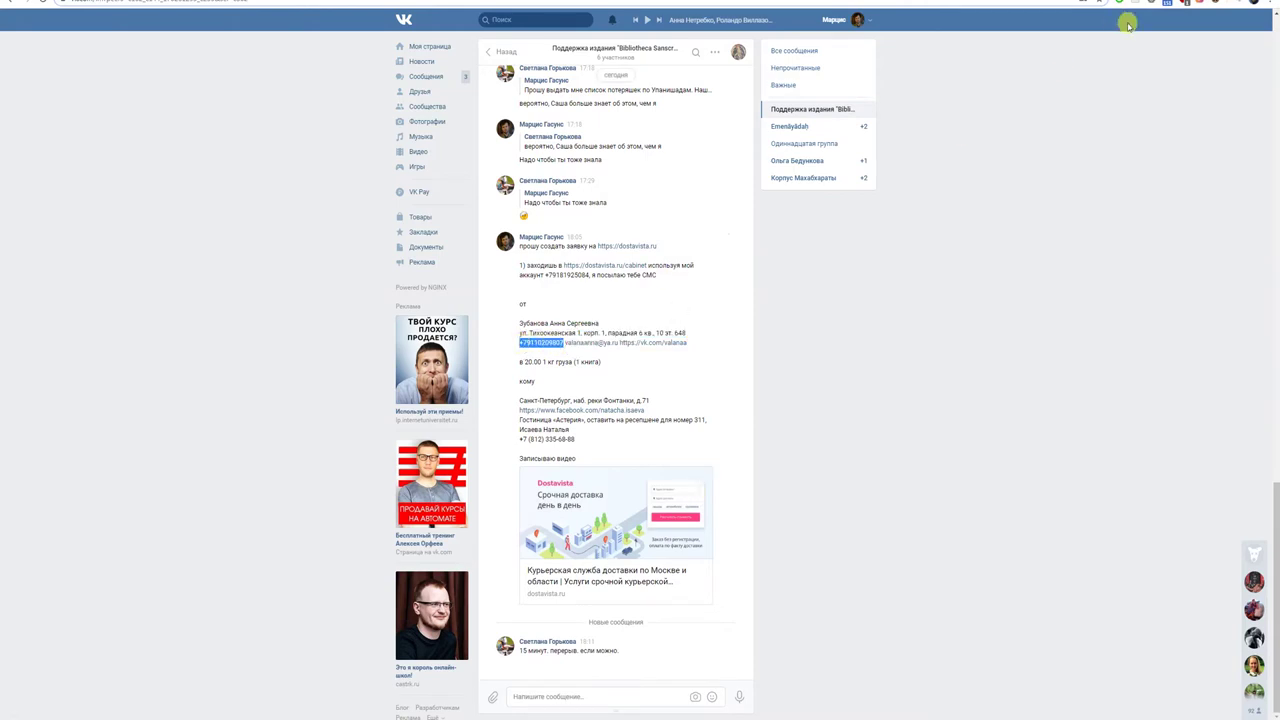
key(ctrl+Tab)
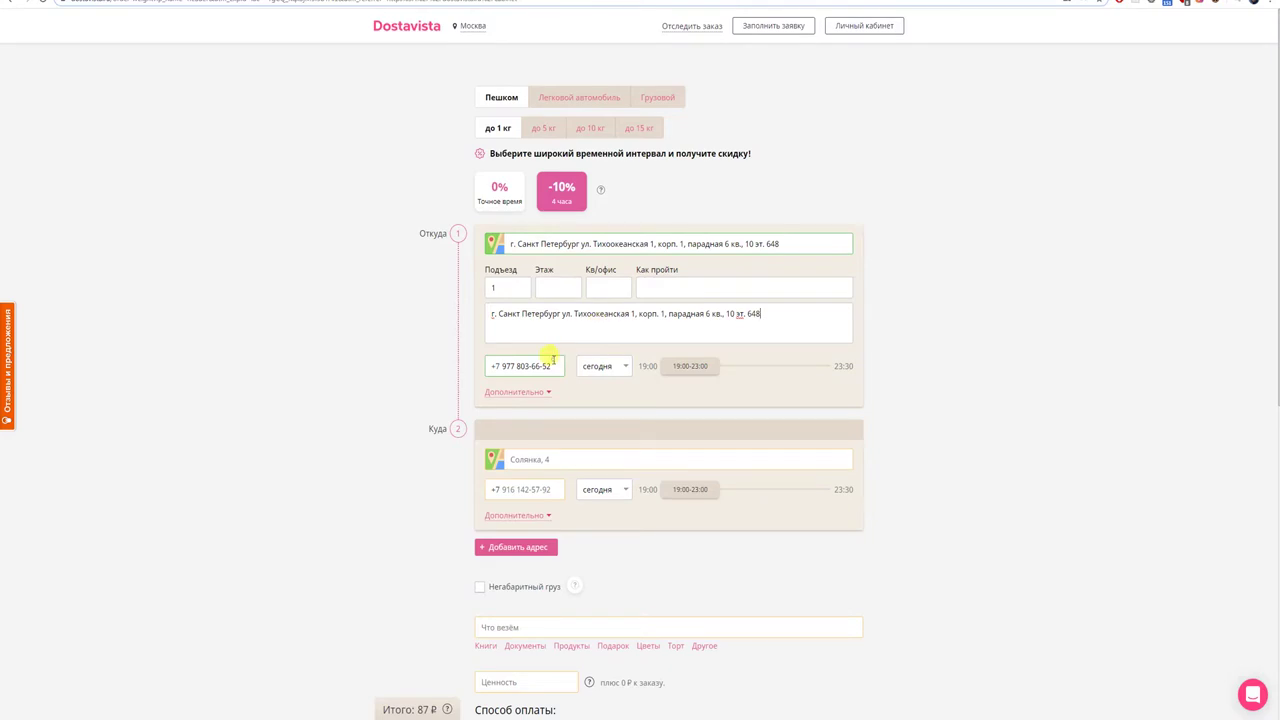
- Paste the sender's phone and move the pickup window to start at 19:30
triple_click(549, 360)
key(ctrl+v)
drag(688, 375, 818, 369)
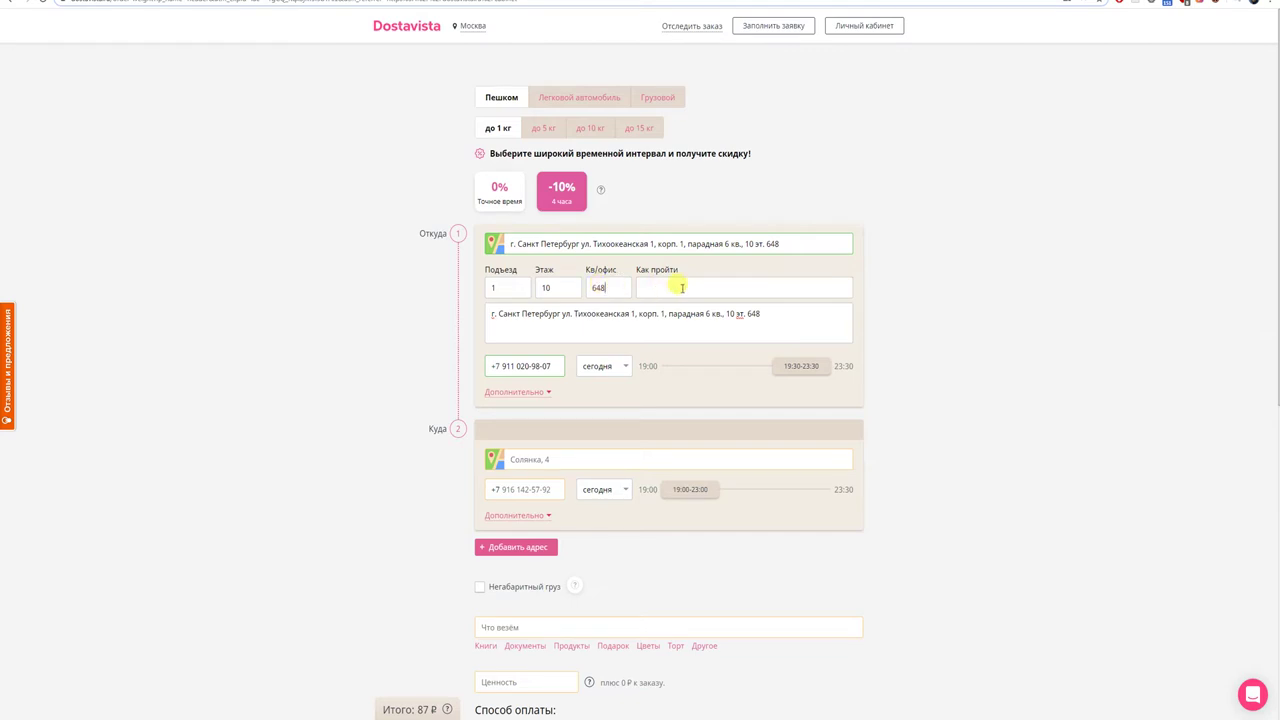
click(607, 316)
- Reveal the extra pickup contact fields and enter the contact's first name
click(548, 393)
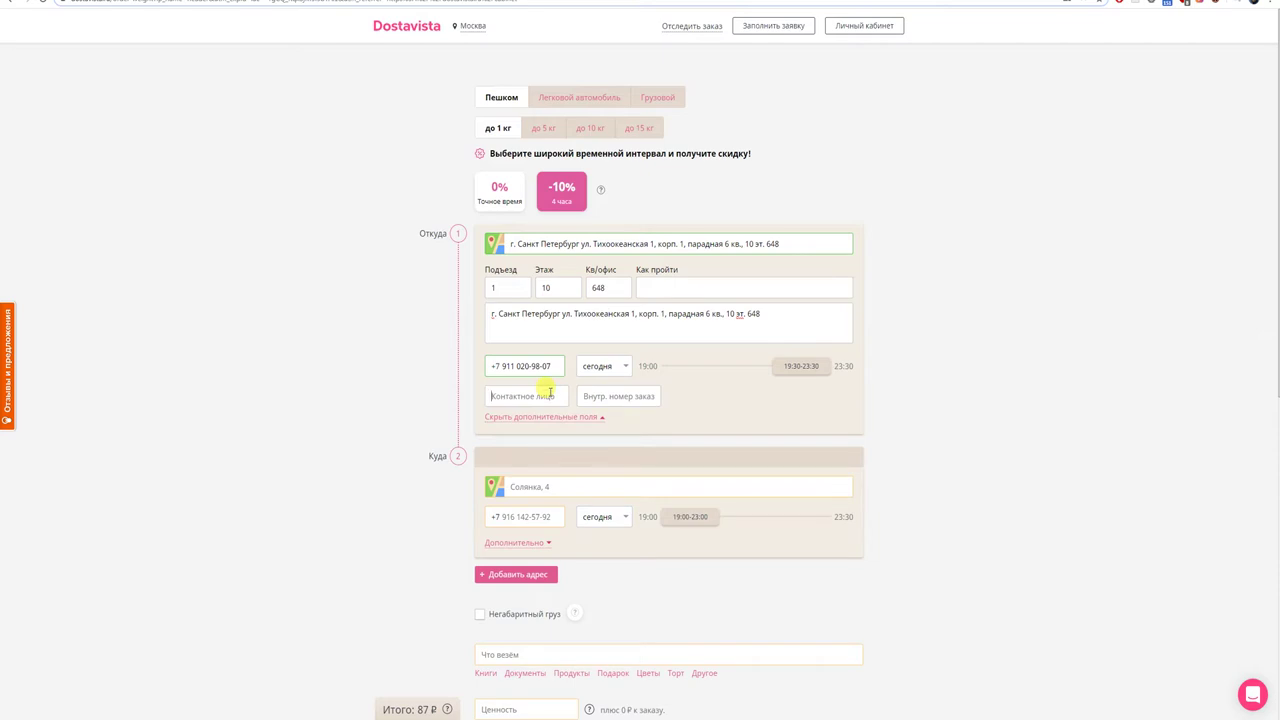
click(549, 393)
text(Анна)
- Copy the recipient's address line from the VK chat
key(ctrl+Tab)
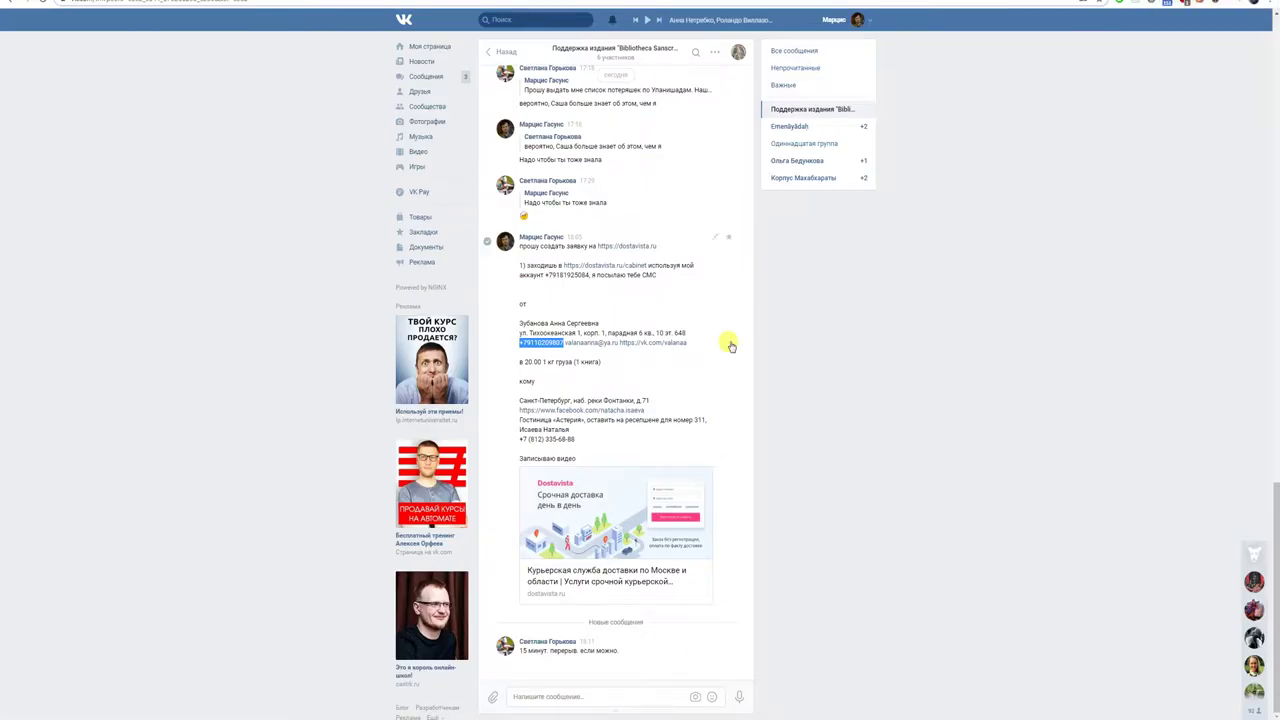
drag(519, 400, 662, 401)
key(ctrl+c)
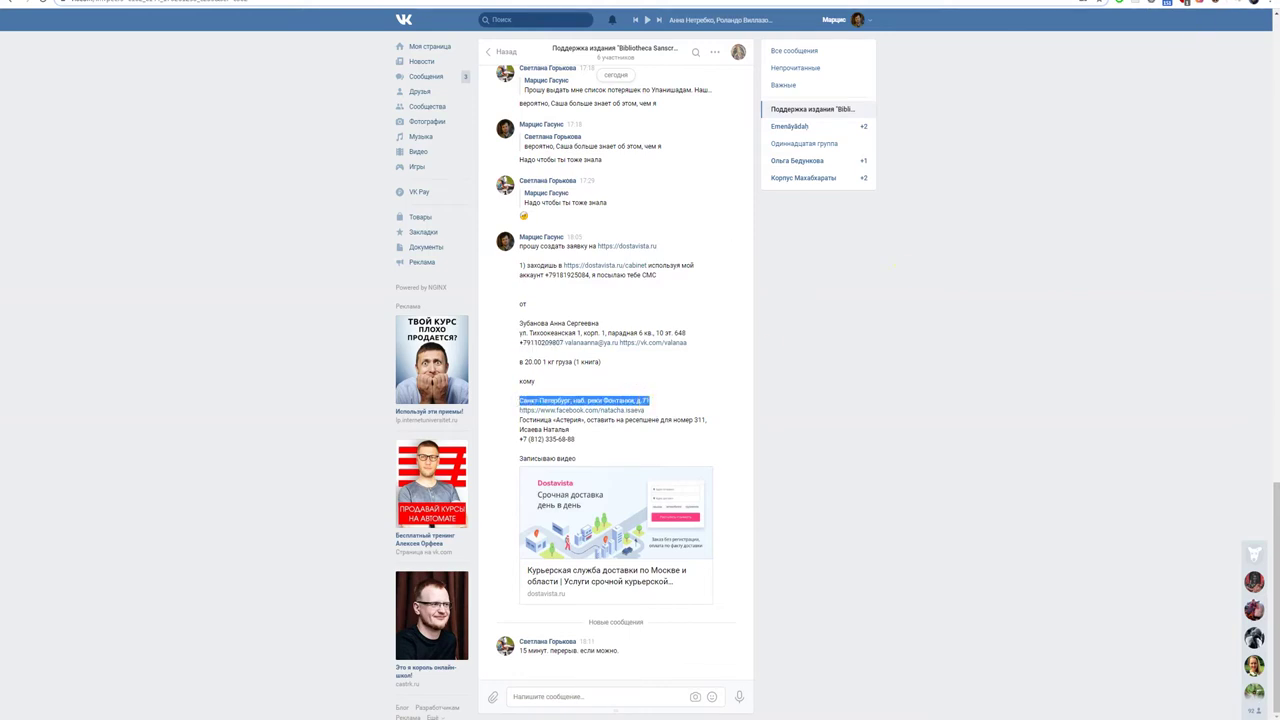
key(ctrl+Tab)
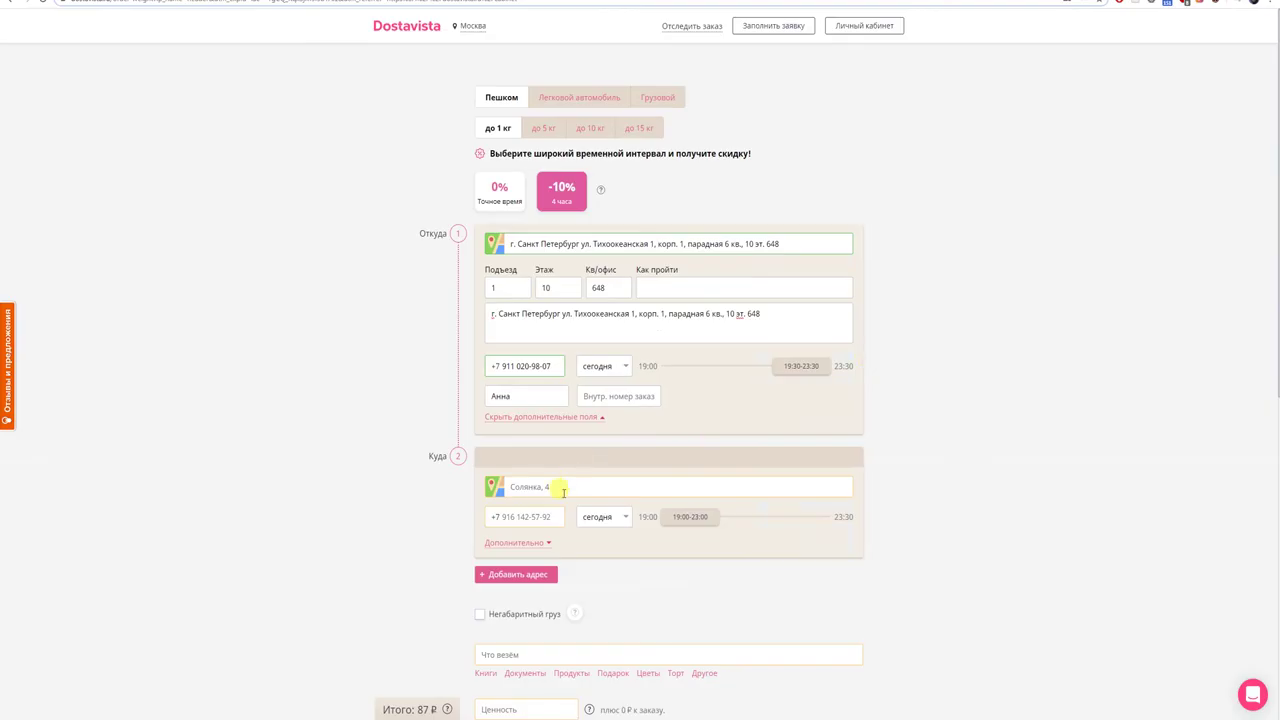
click(563, 492)
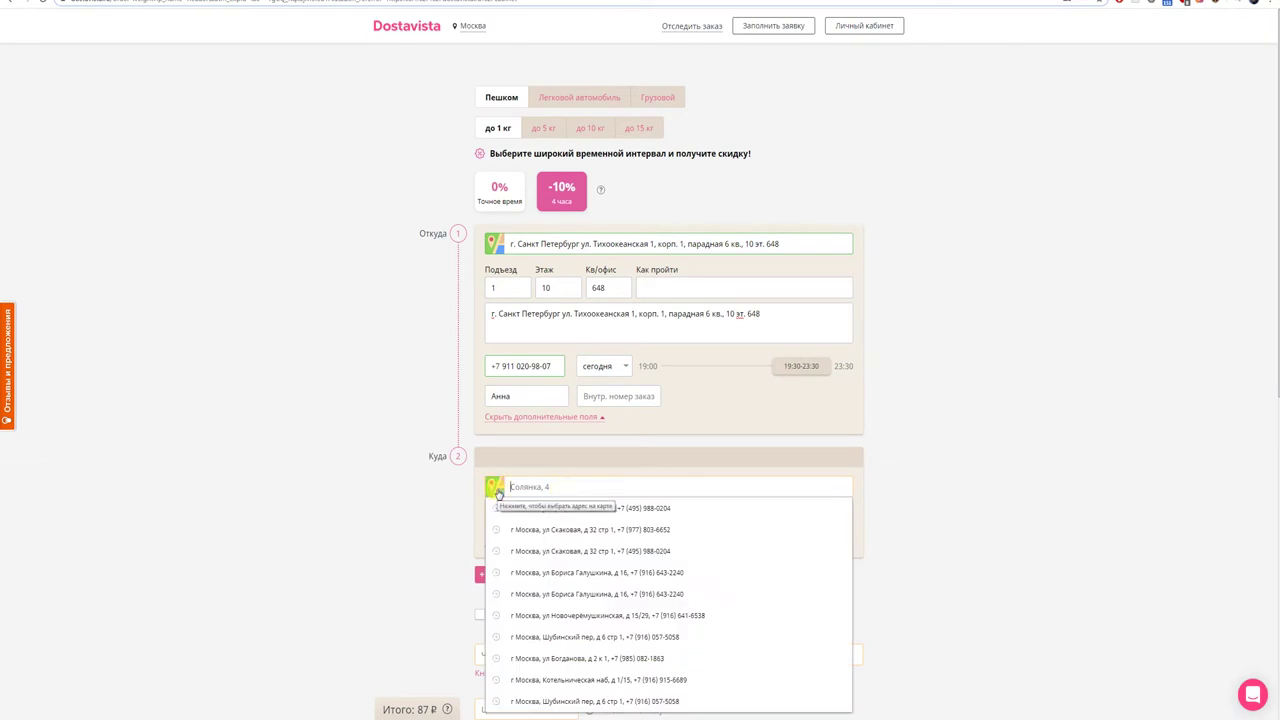
text(г)
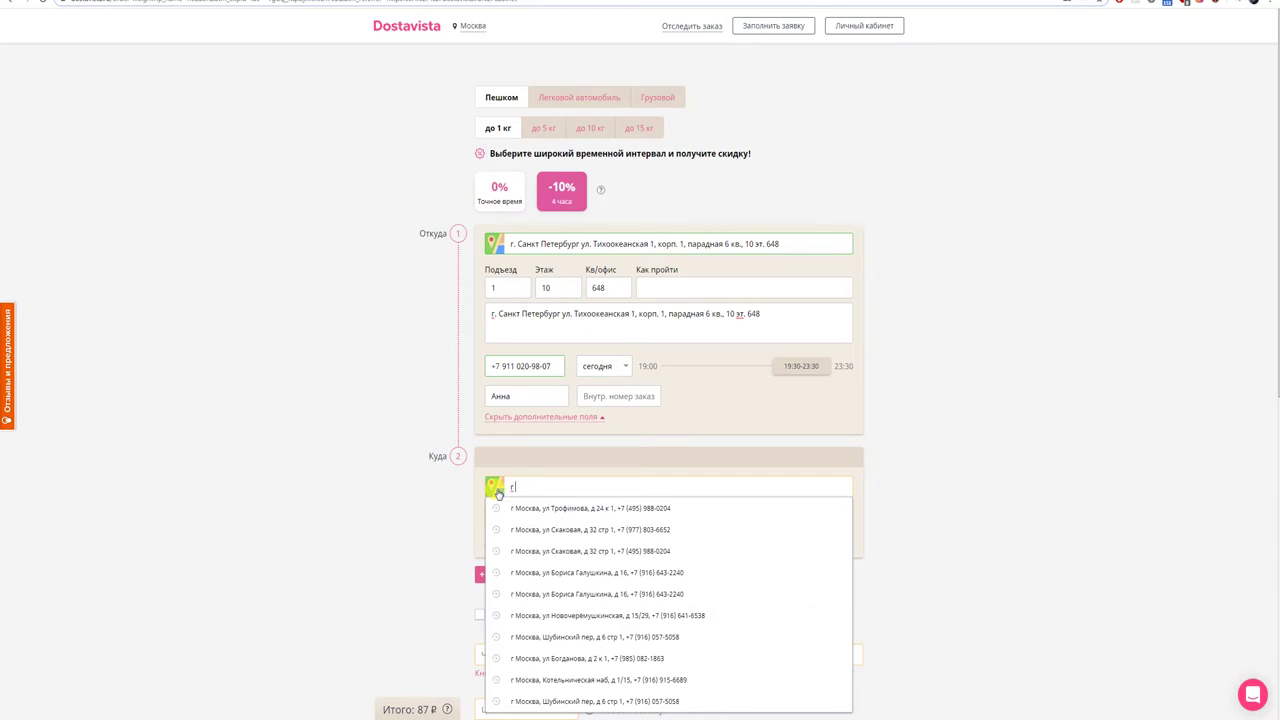
text( санкт)
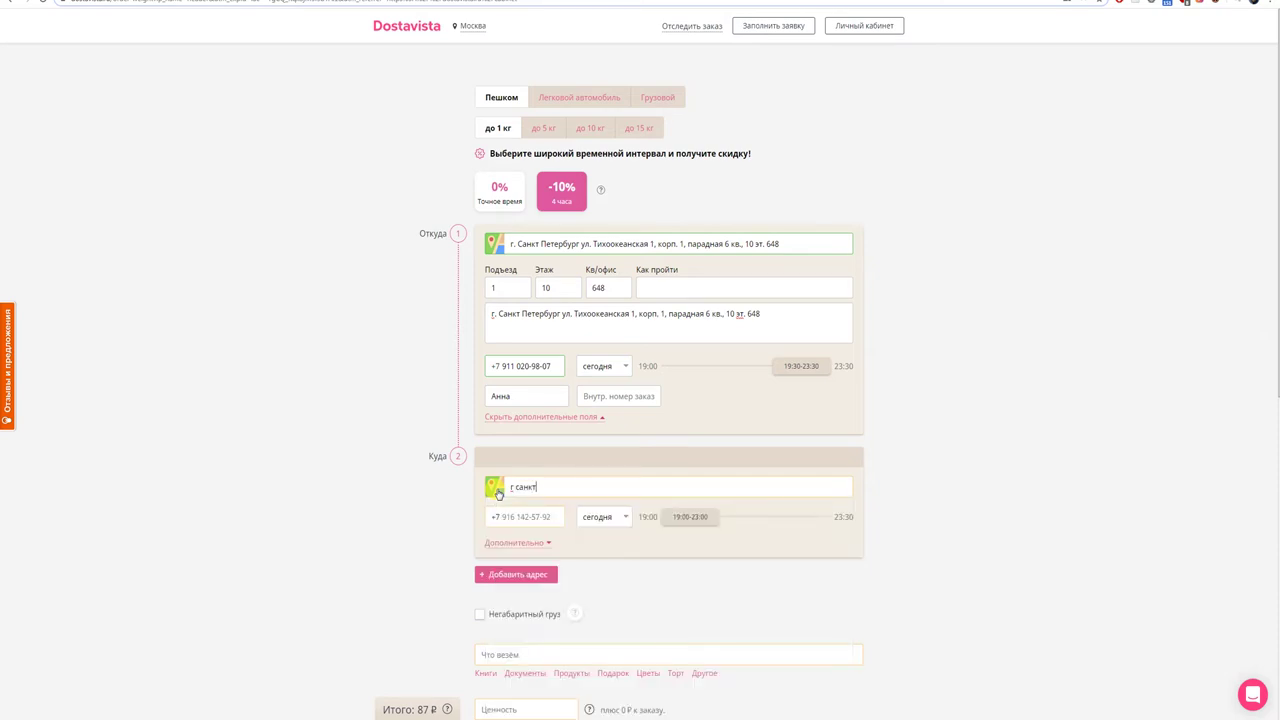
key(BackSpace)
key(BackSpace)
key(BackSpace)
key(BackSpace)
key(BackSpace)
text(Санкт)
text(Петербург)
key(ctrl+v)
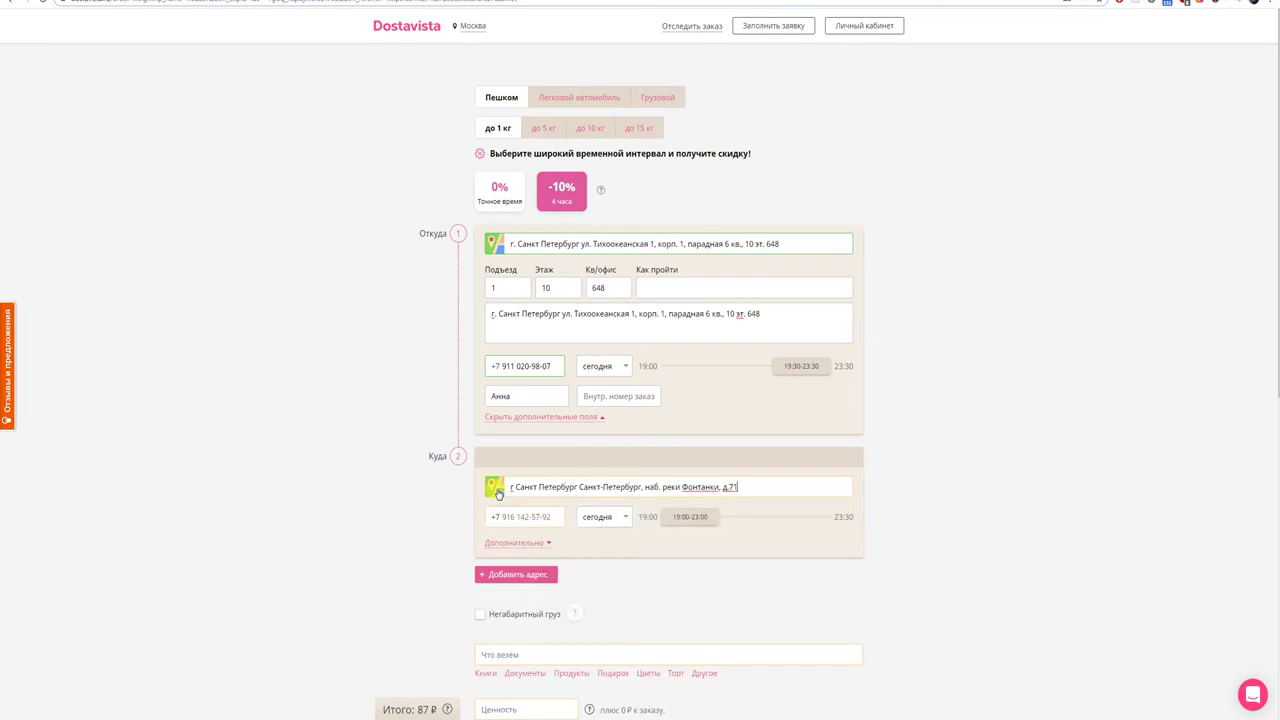
click(578, 487)
drag(608, 487, 636, 487)
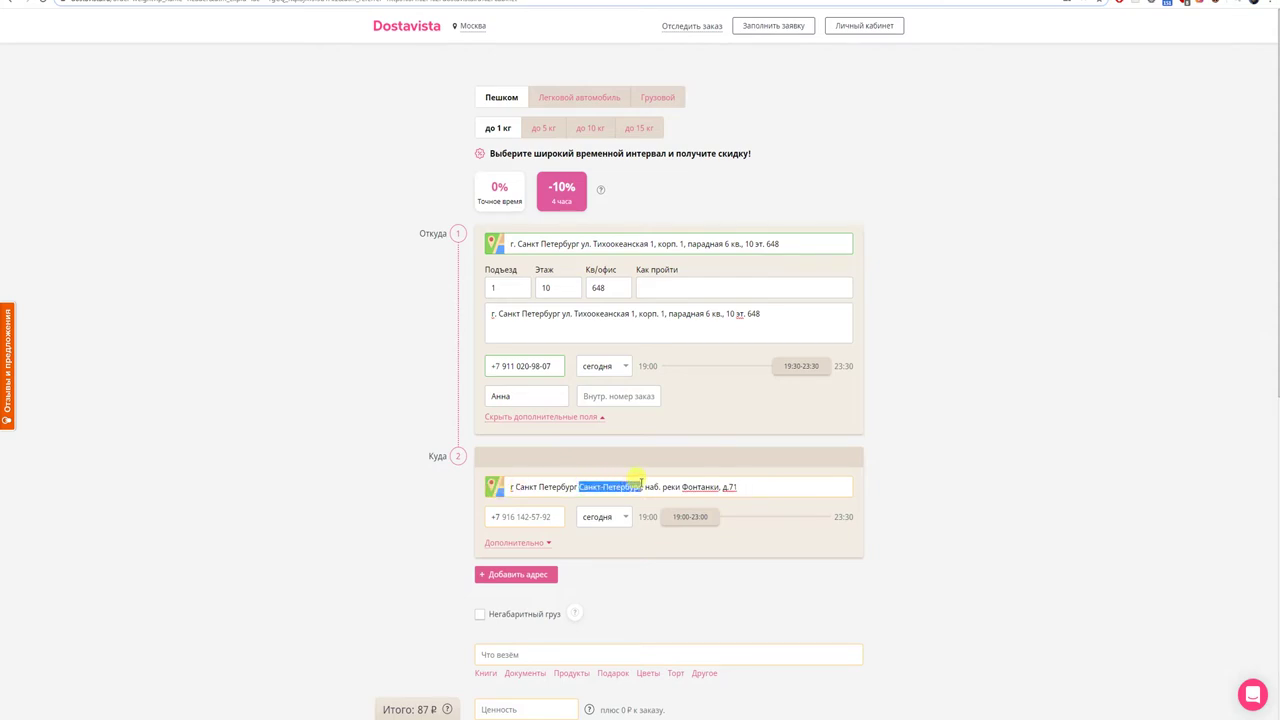
key(BackSpace)
key(BackSpace)
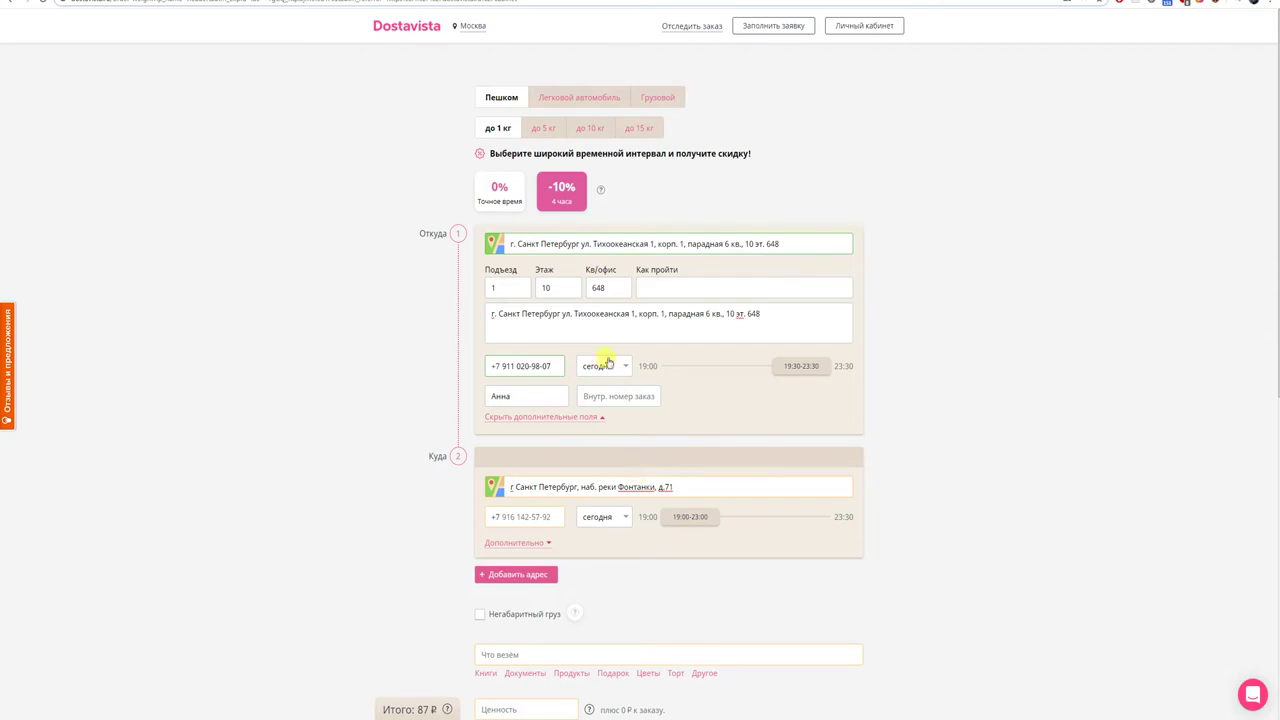
- Change the site city from Москва to Санкт-Петербург and start a new order from Личный кабинет
click(472, 25)
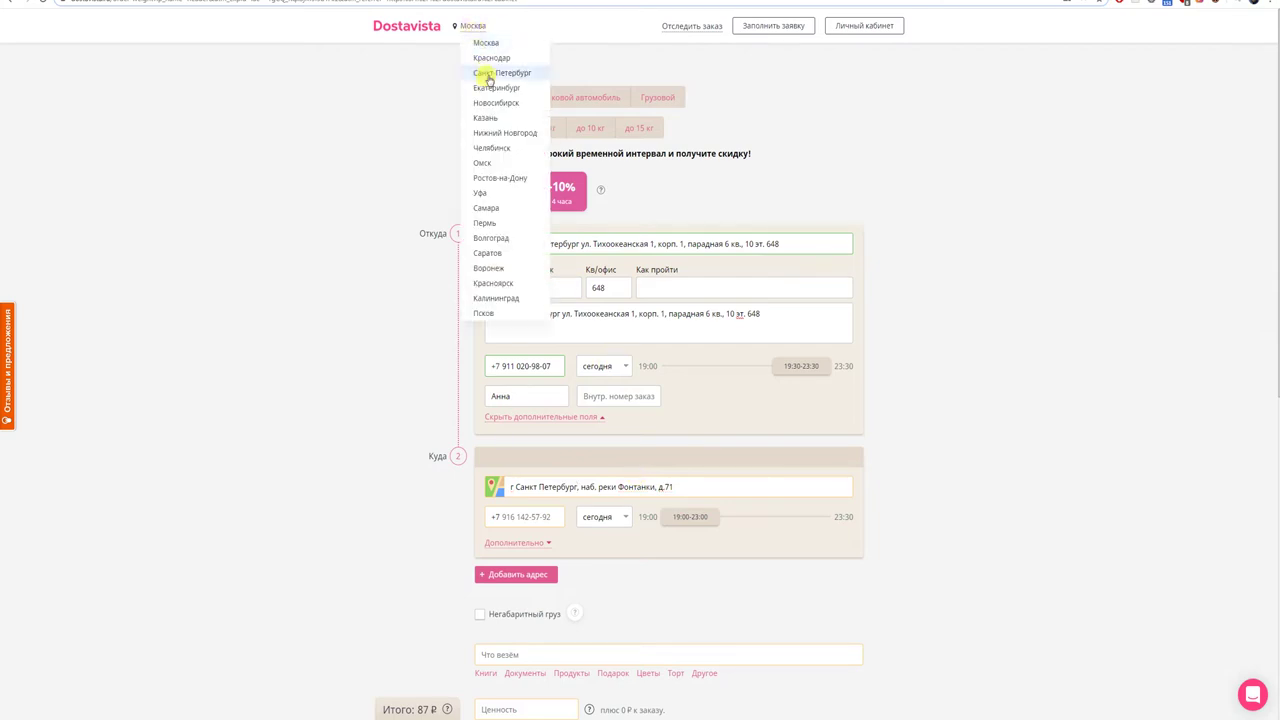
click(487, 74)
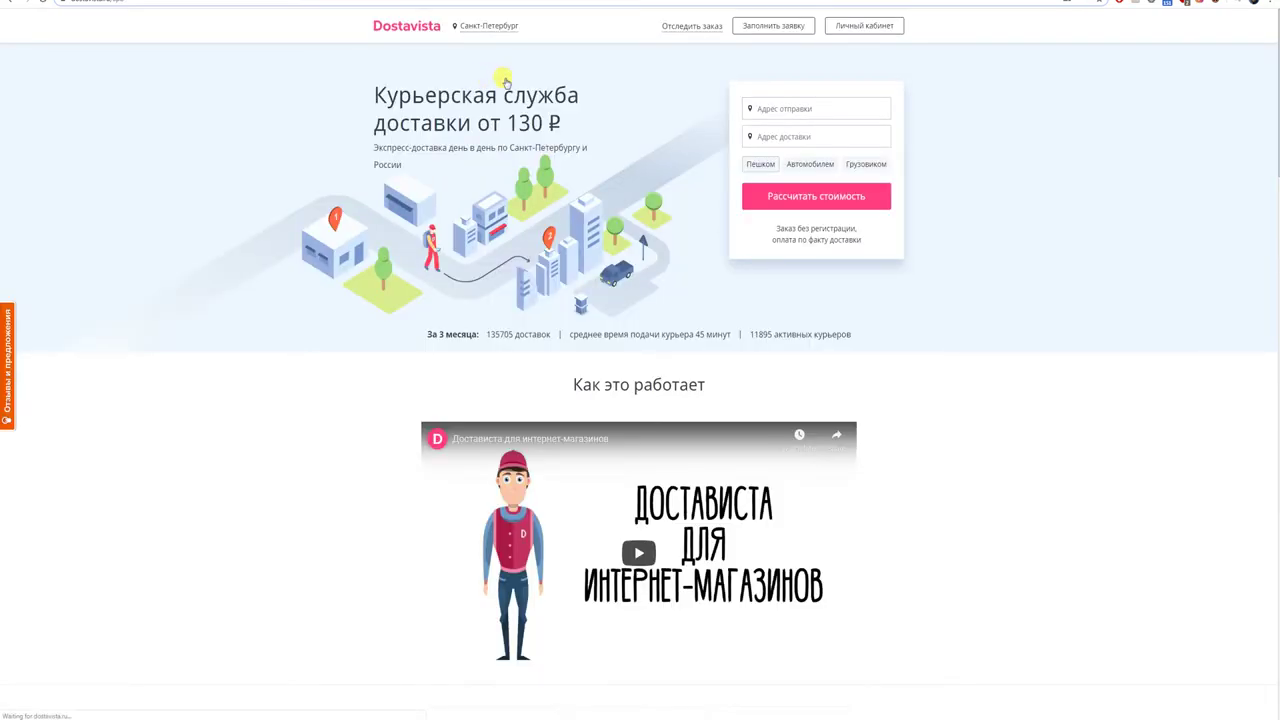
click(856, 33)
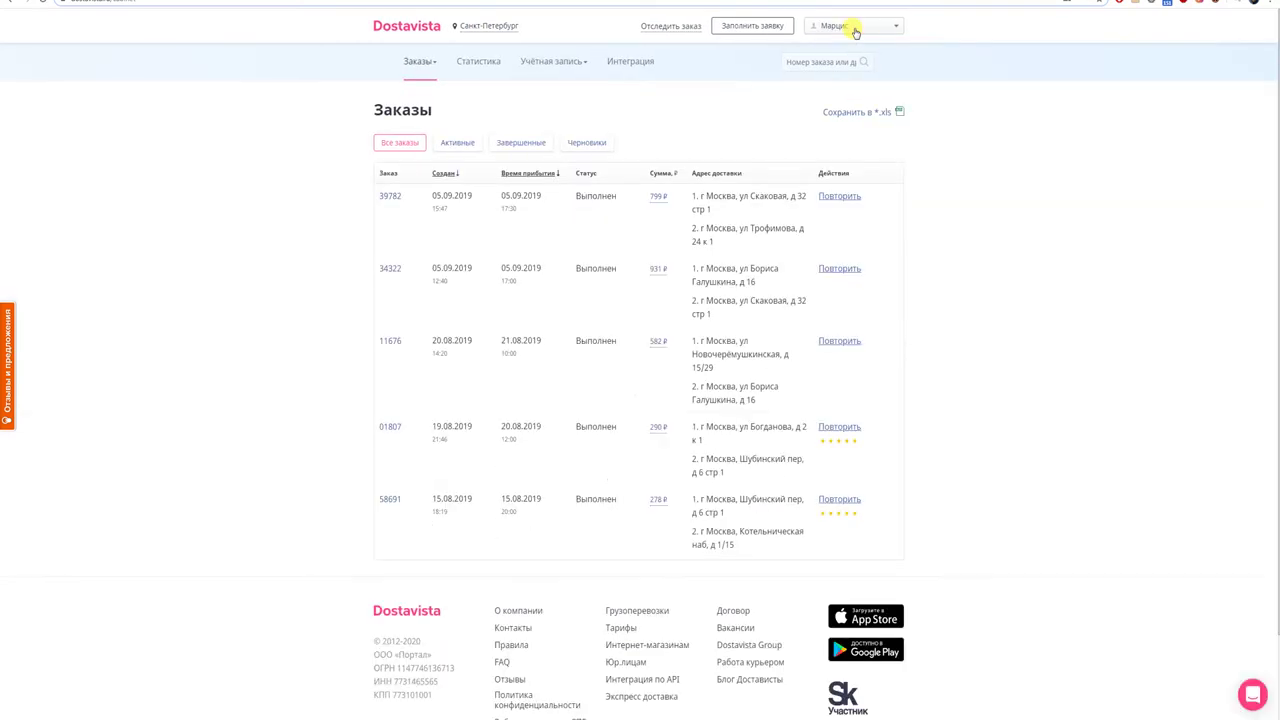
click(729, 27)
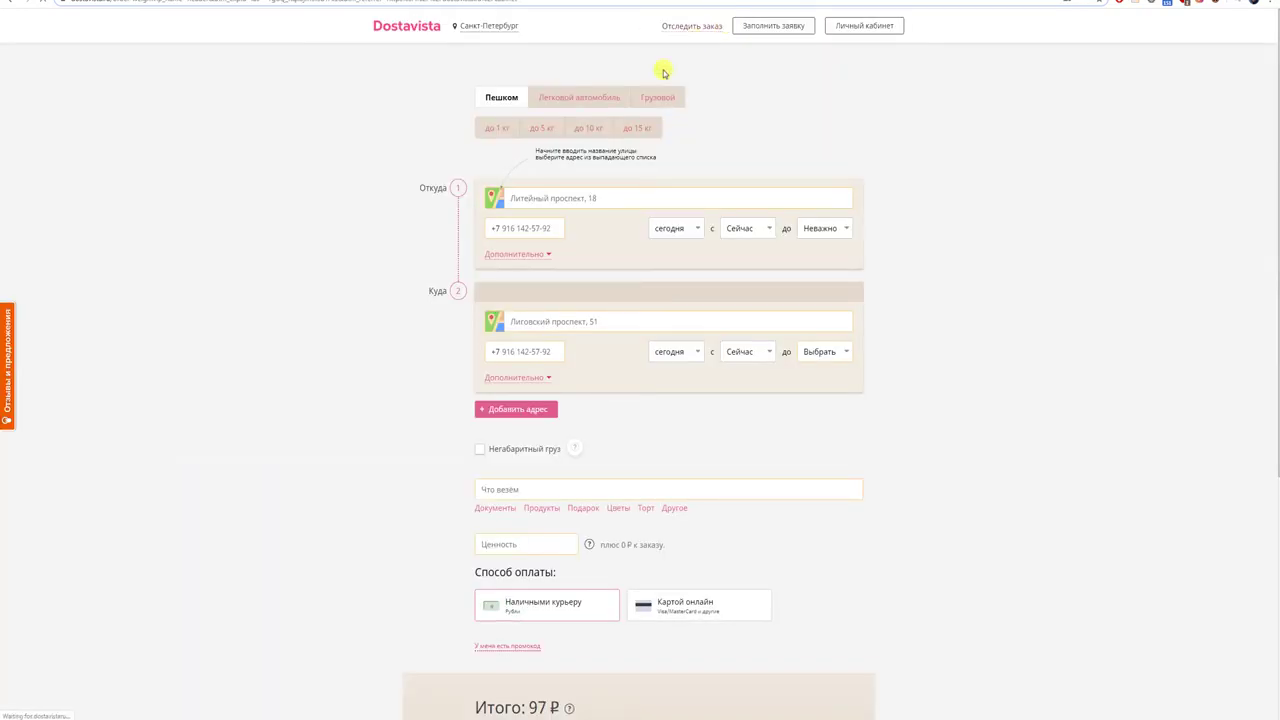
- Choose 'до 1 кг', the −10% 4-hour window, and a 19:30–23:30 pickup time
click(491, 132)
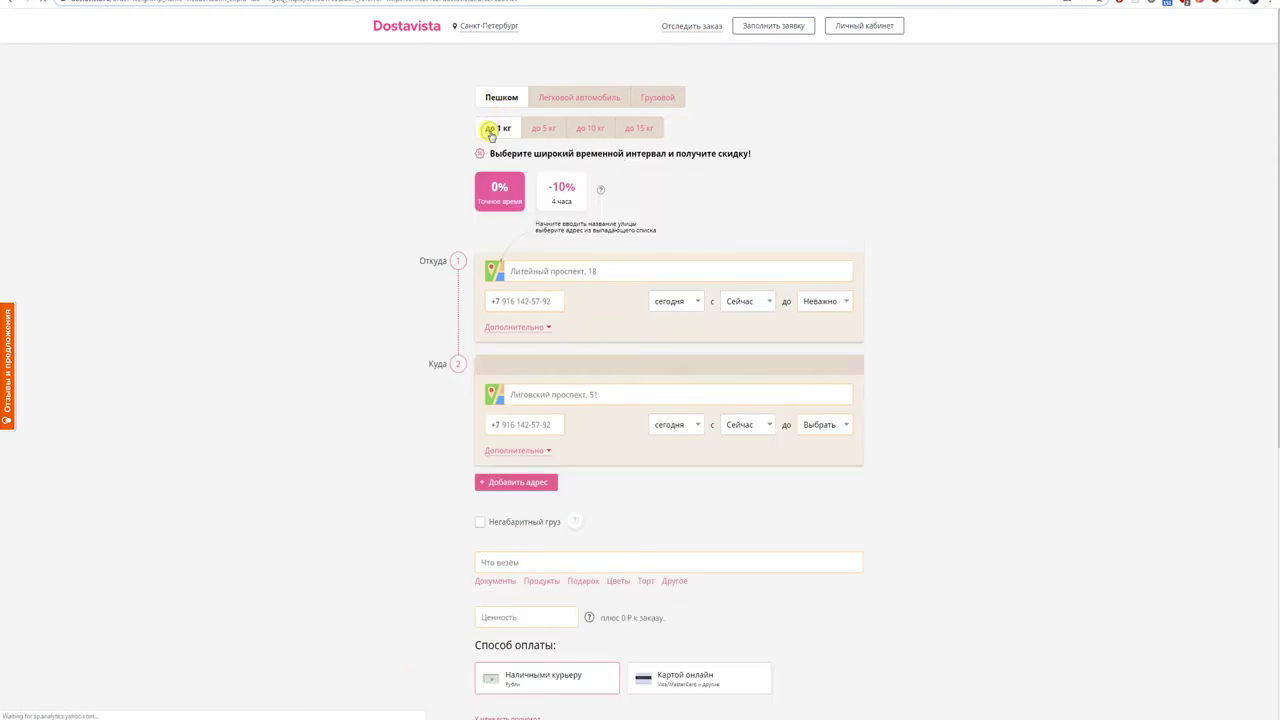
click(563, 190)
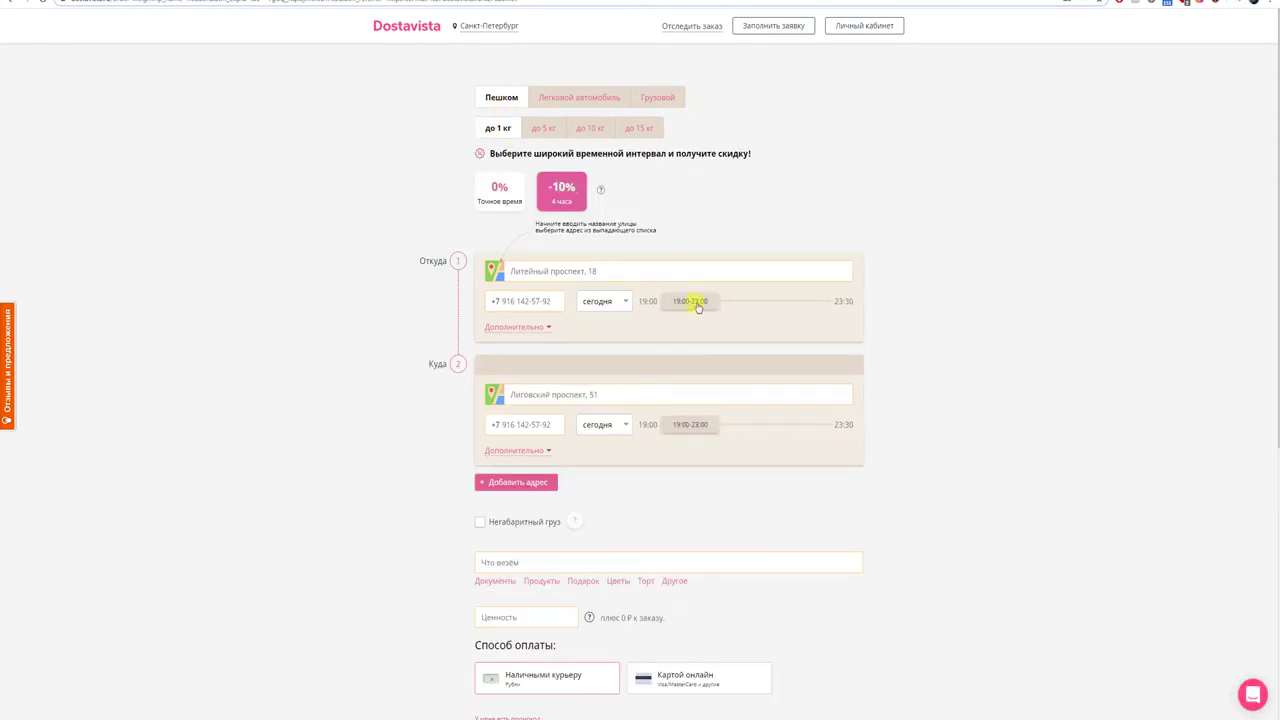
drag(698, 307, 829, 300)
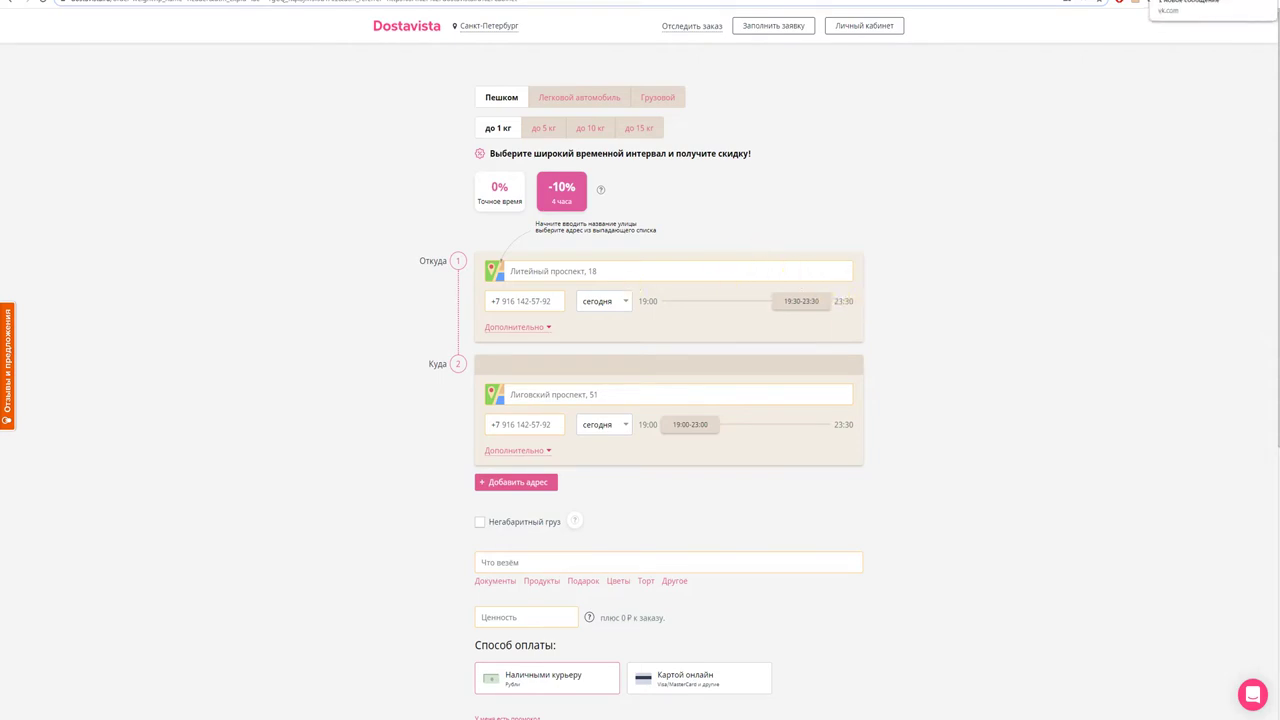
- Copy the sender's address line from the VK chat
click(1210, 6)
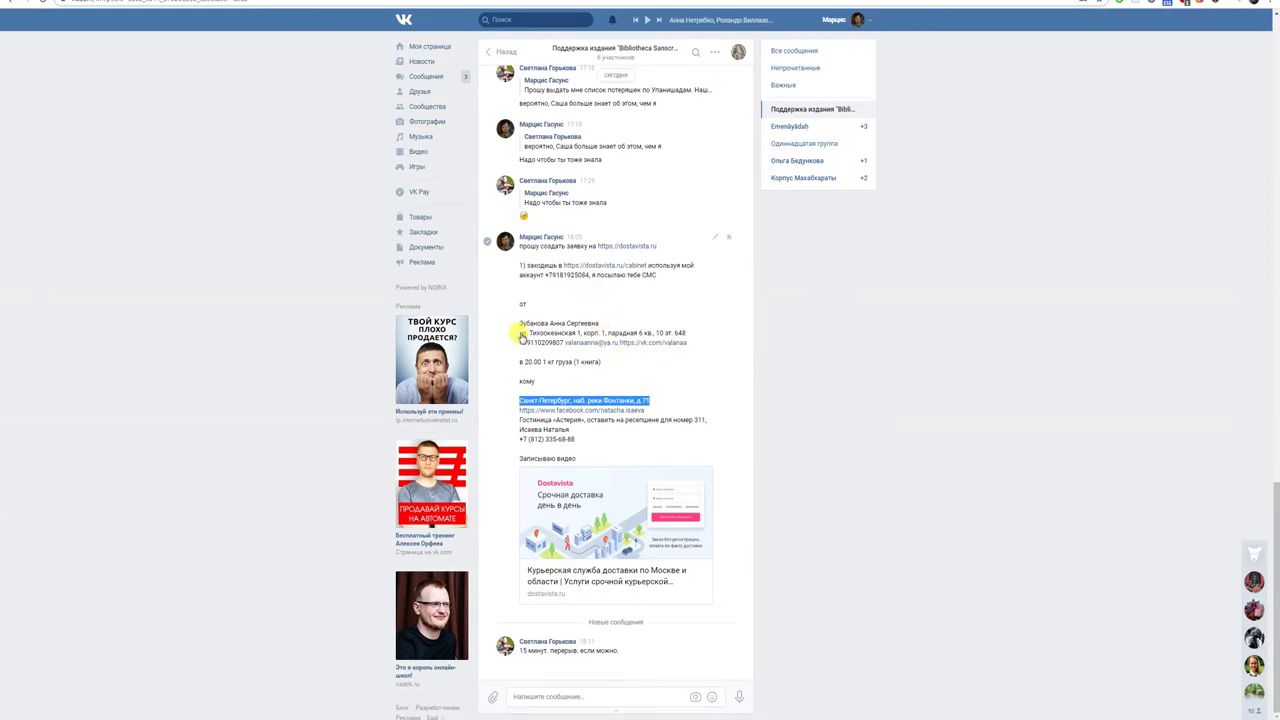
drag(519, 333, 685, 340)
key(ctrl+c)
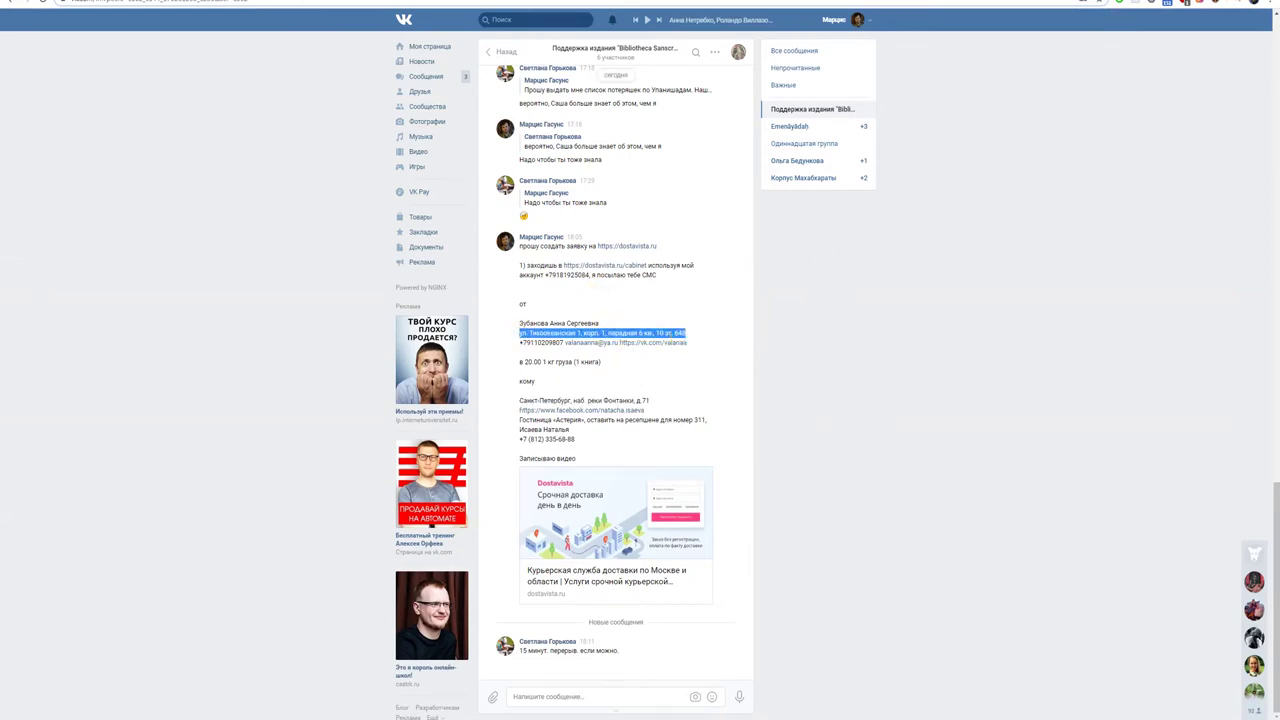
click(1200, 4)
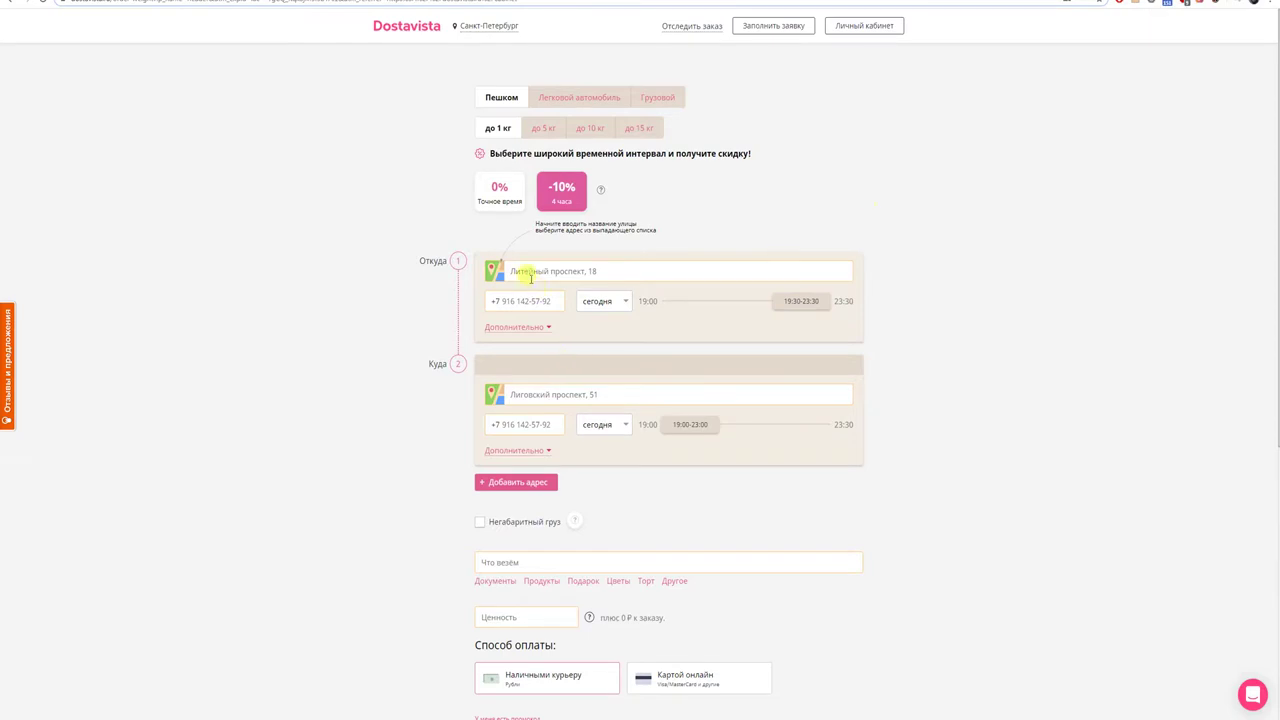
- Paste the sender's address as the pickup point and enter the contact's first name
key(ctrl+v)
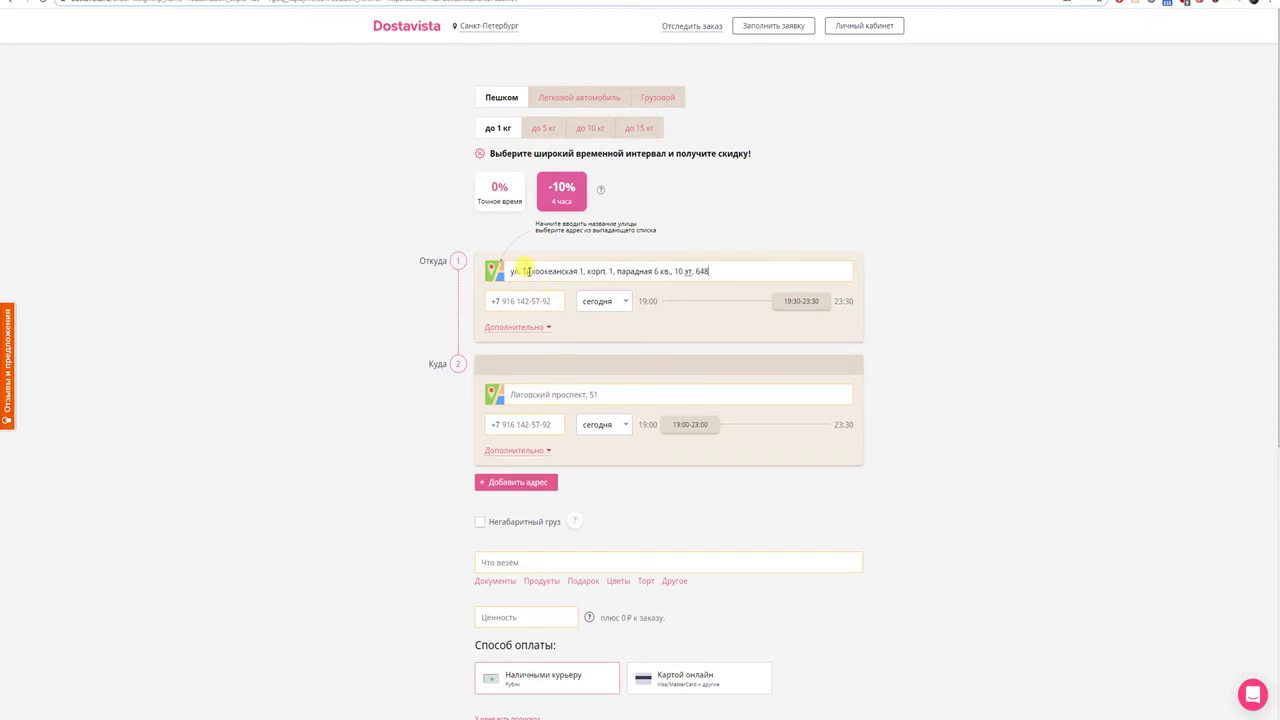
click(548, 334)
text(Анна)
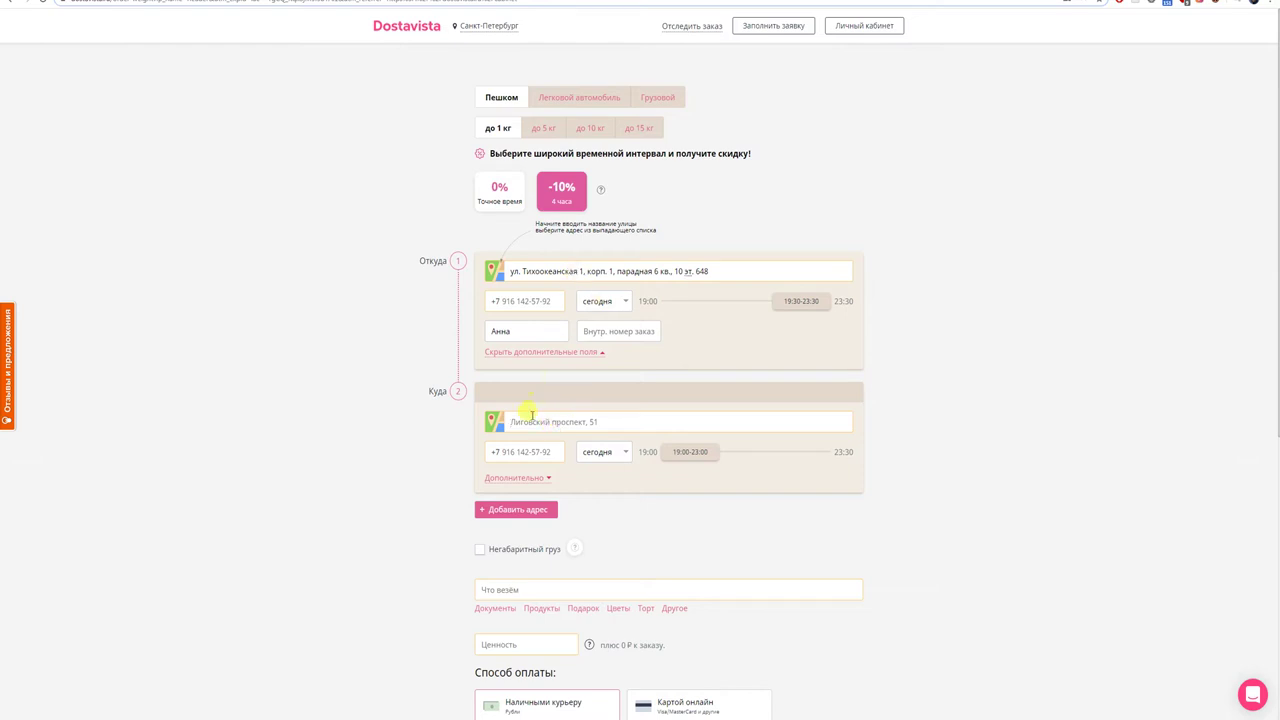
- Copy the delivery address from VK and paste it into the 'Куда' field
key(ctrl+Tab)
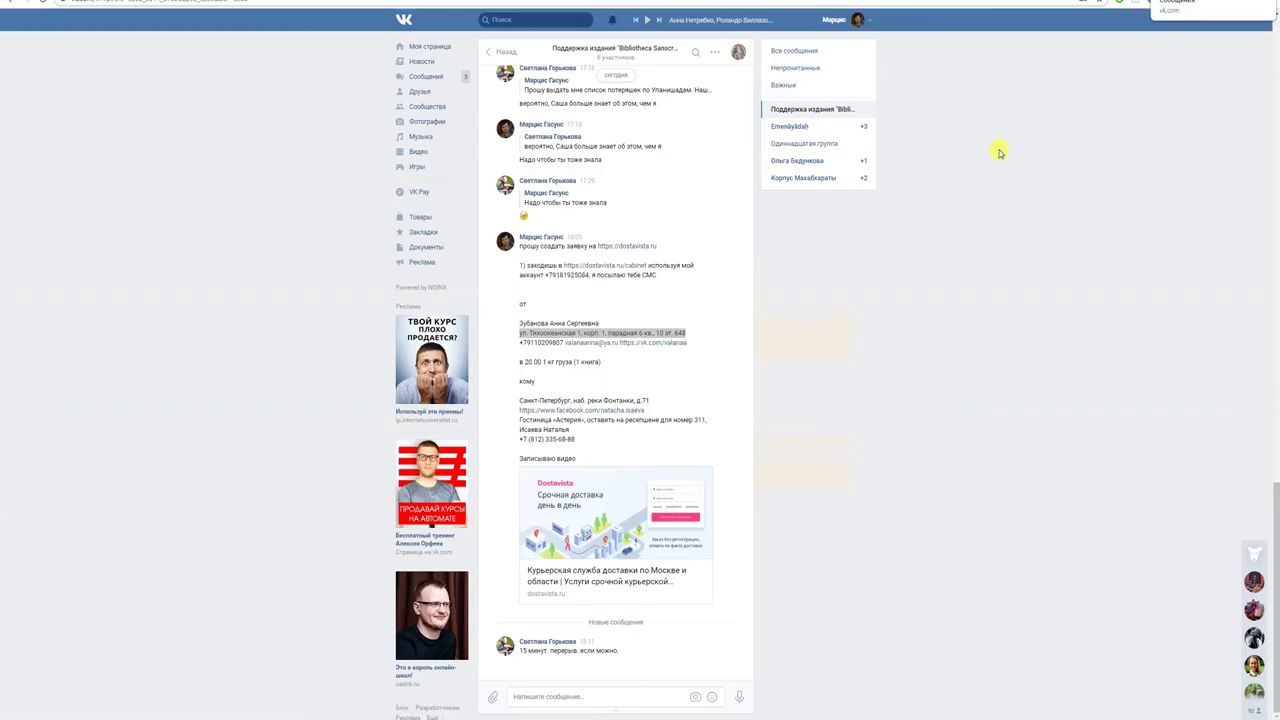
drag(651, 401, 577, 408)
key(ctrl+c)
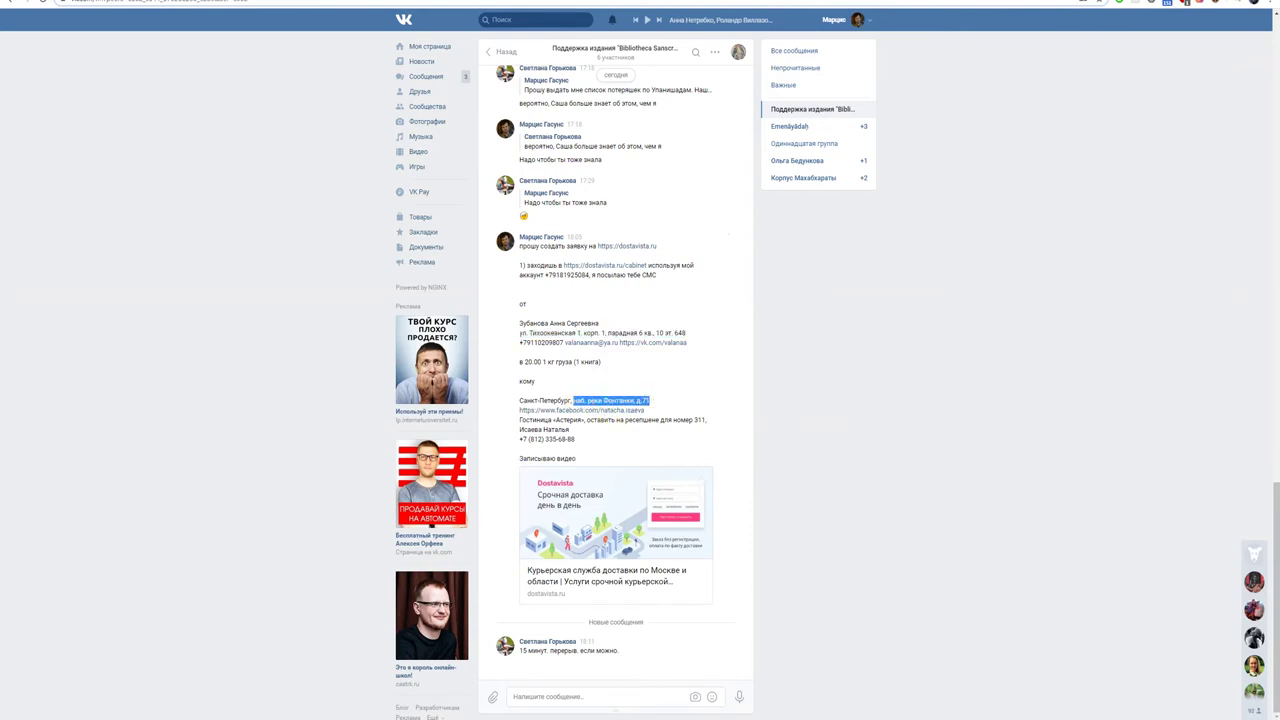
key(ctrl+shift+Tab)
click(543, 428)
key(ctrl+v)
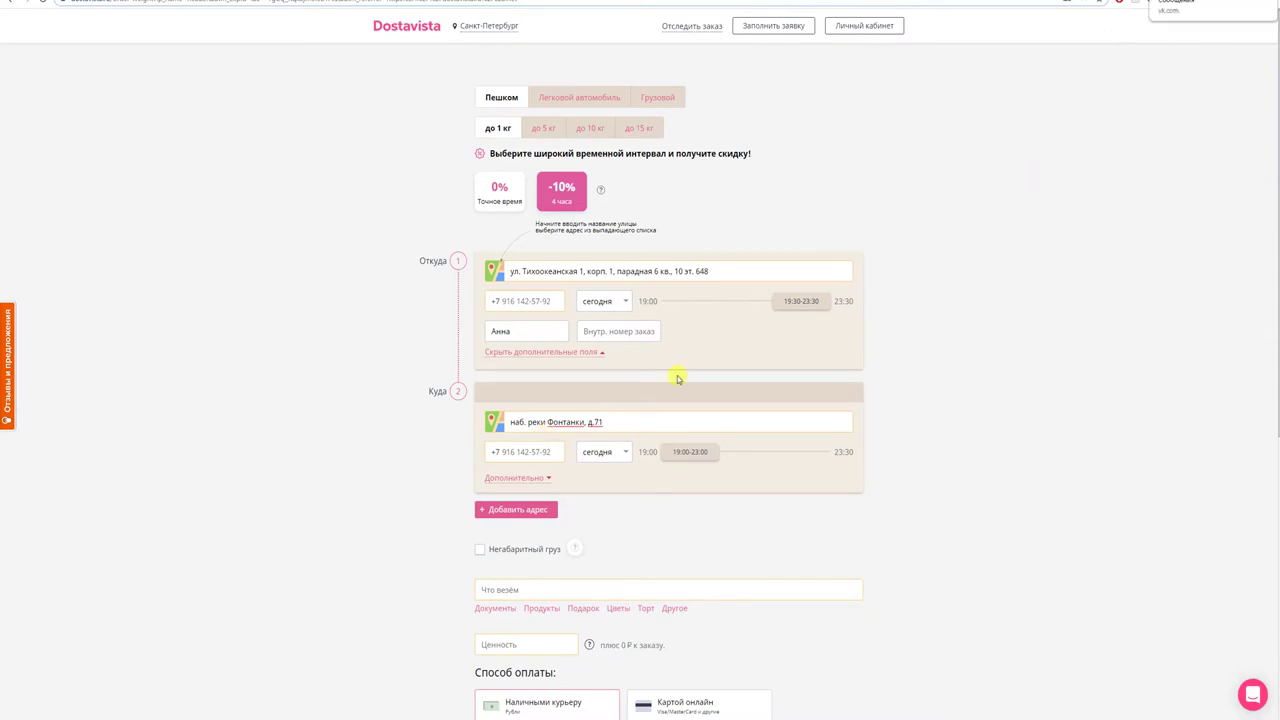
key(ctrl+Tab)
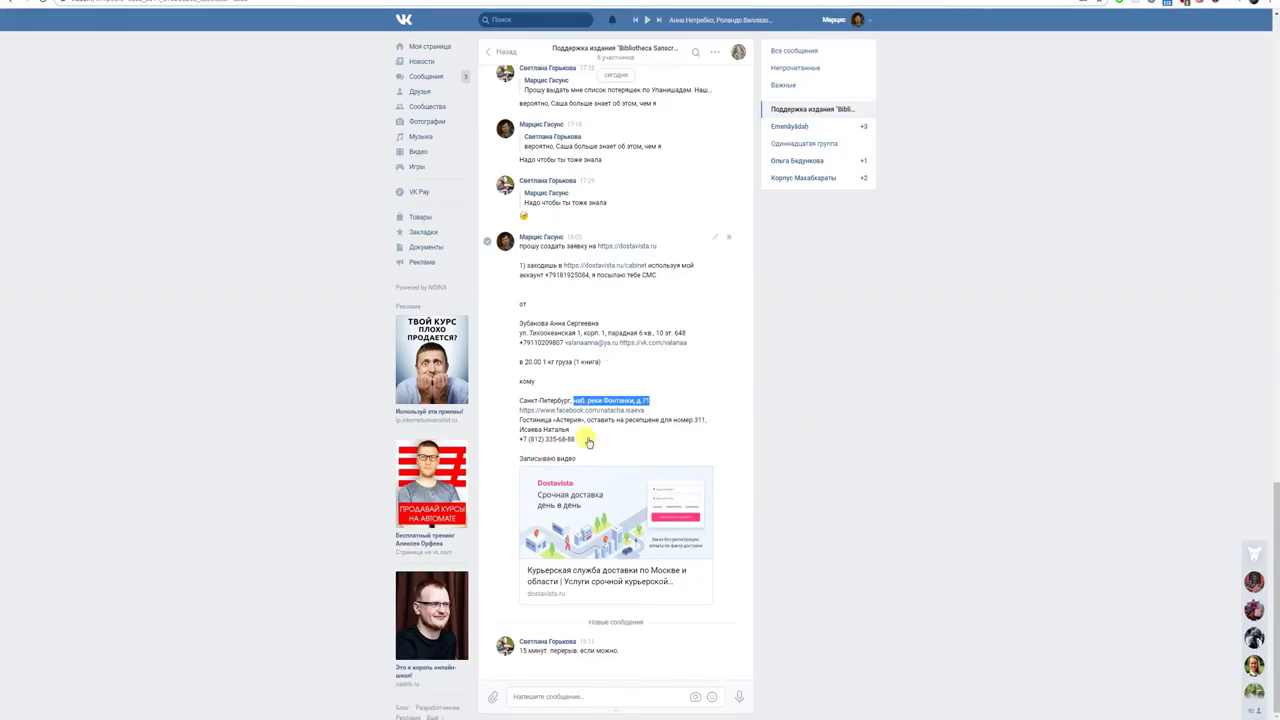
- Copy the recipient's phone from VK into the delivery phone field under 'Дополнительно'
drag(577, 440, 527, 442)
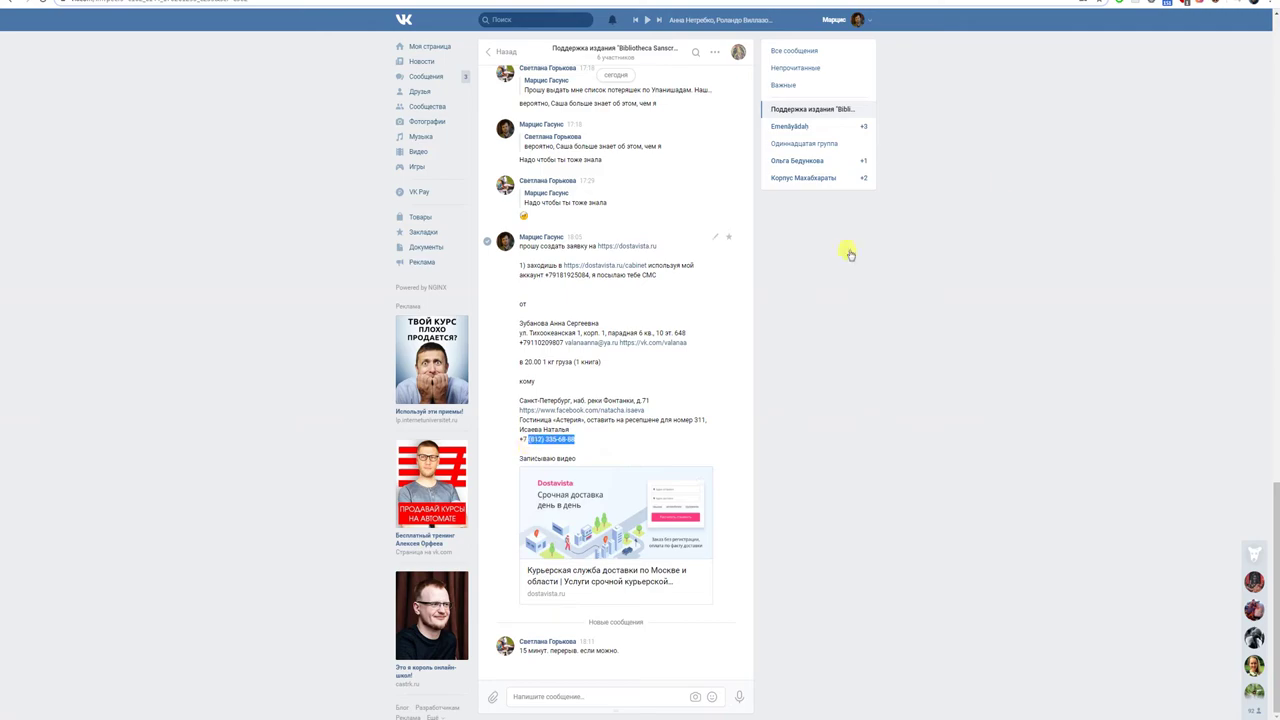
key(ctrl+Tab)
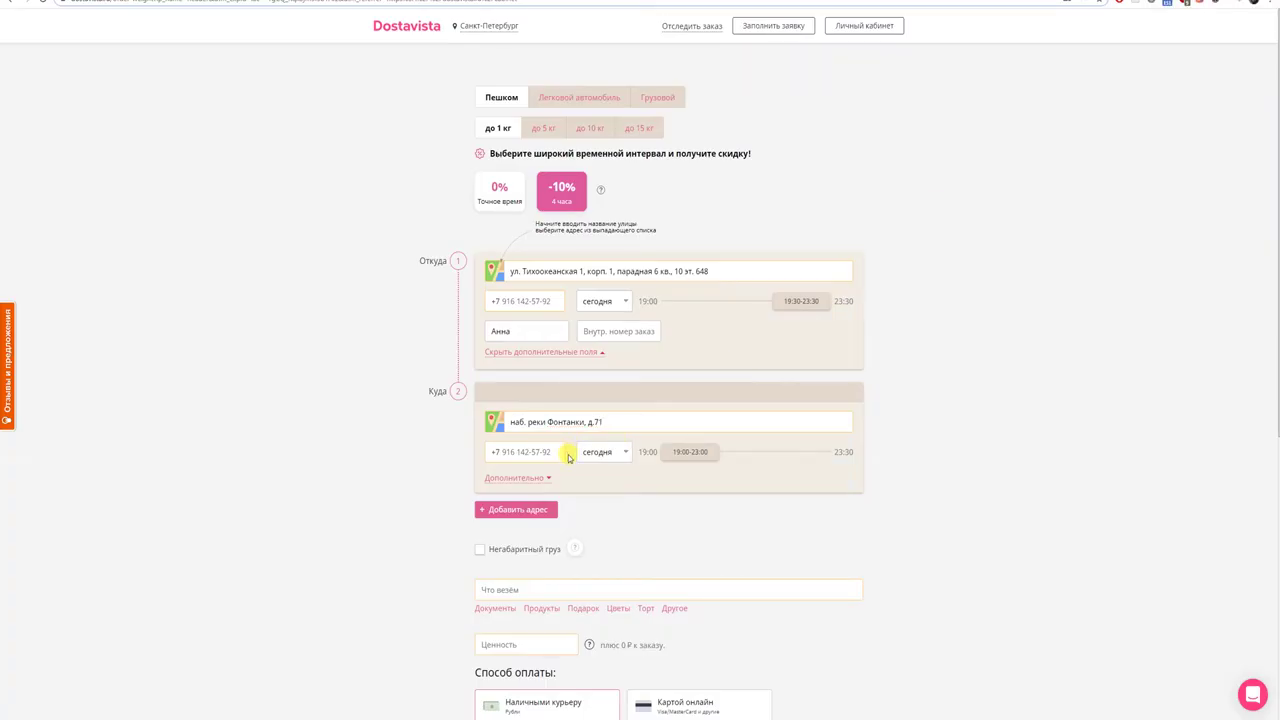
click(530, 478)
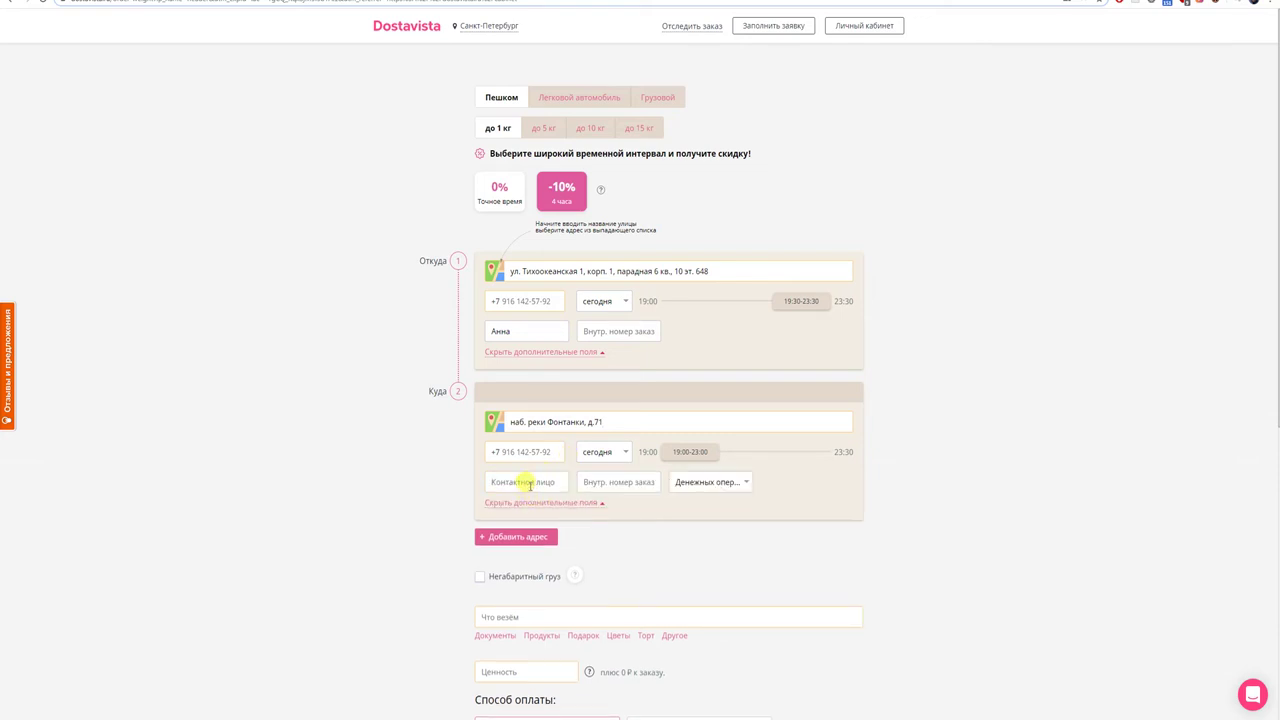
drag(543, 451, 476, 456)
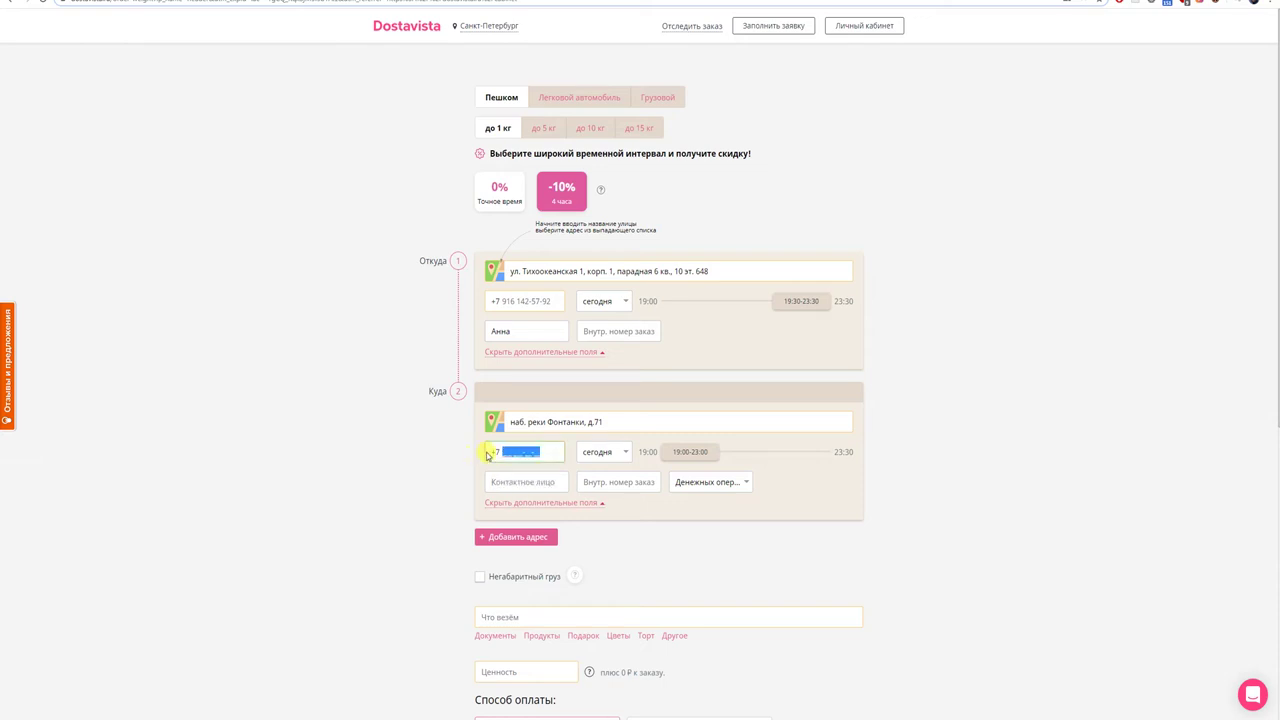
- Reformat the phone number in the text editor notes, changing an area-code digit to 2 and stripping brackets
click(557, 685)
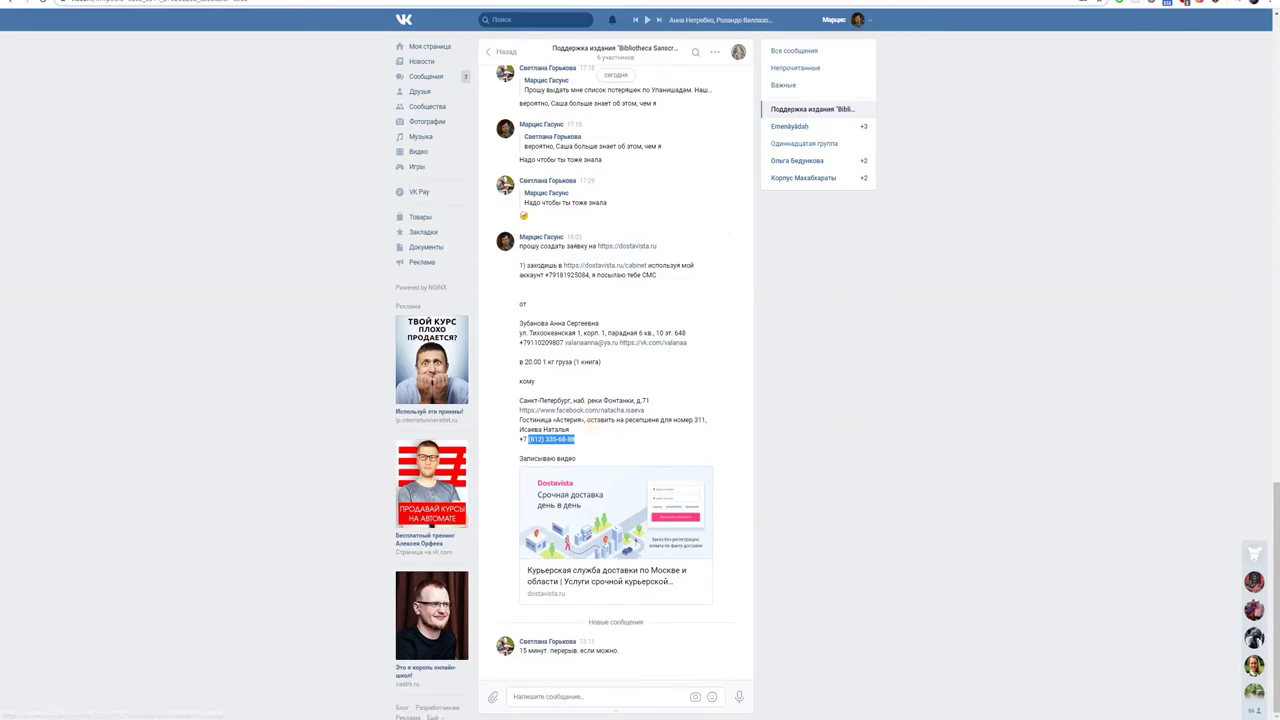
click(556, 700)
click(144, 289)
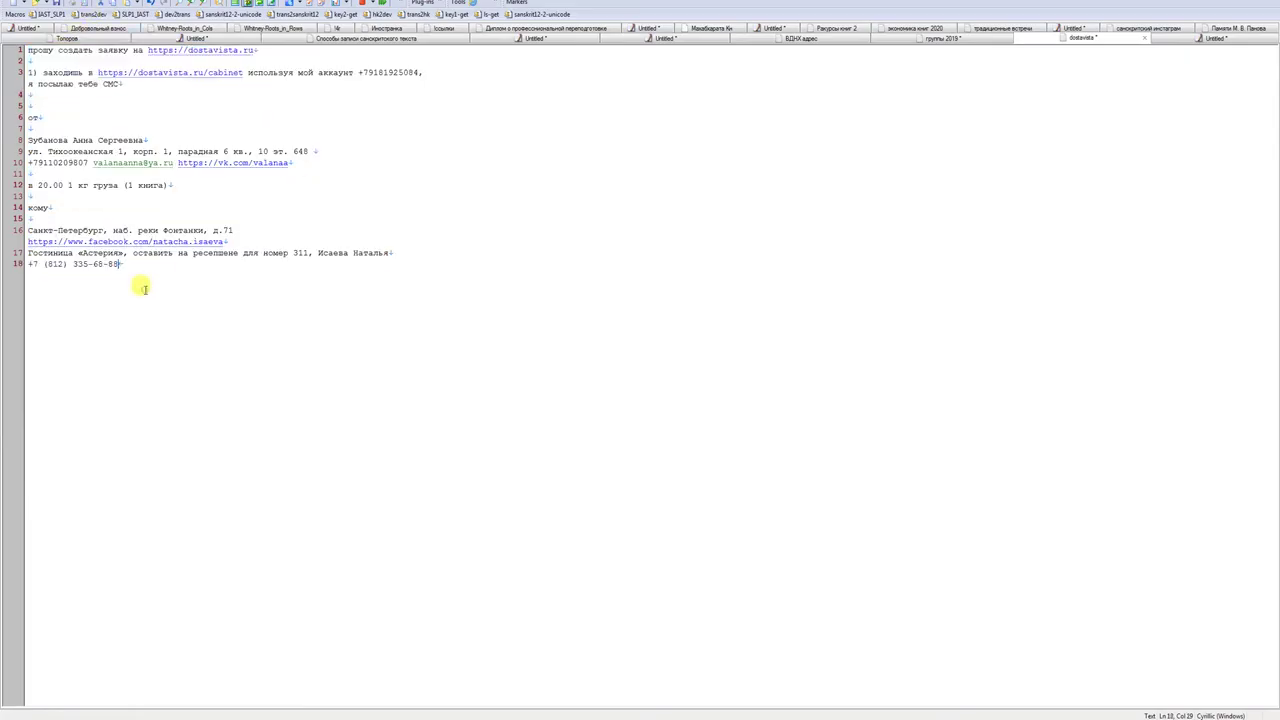
key(Return)
key(Return)
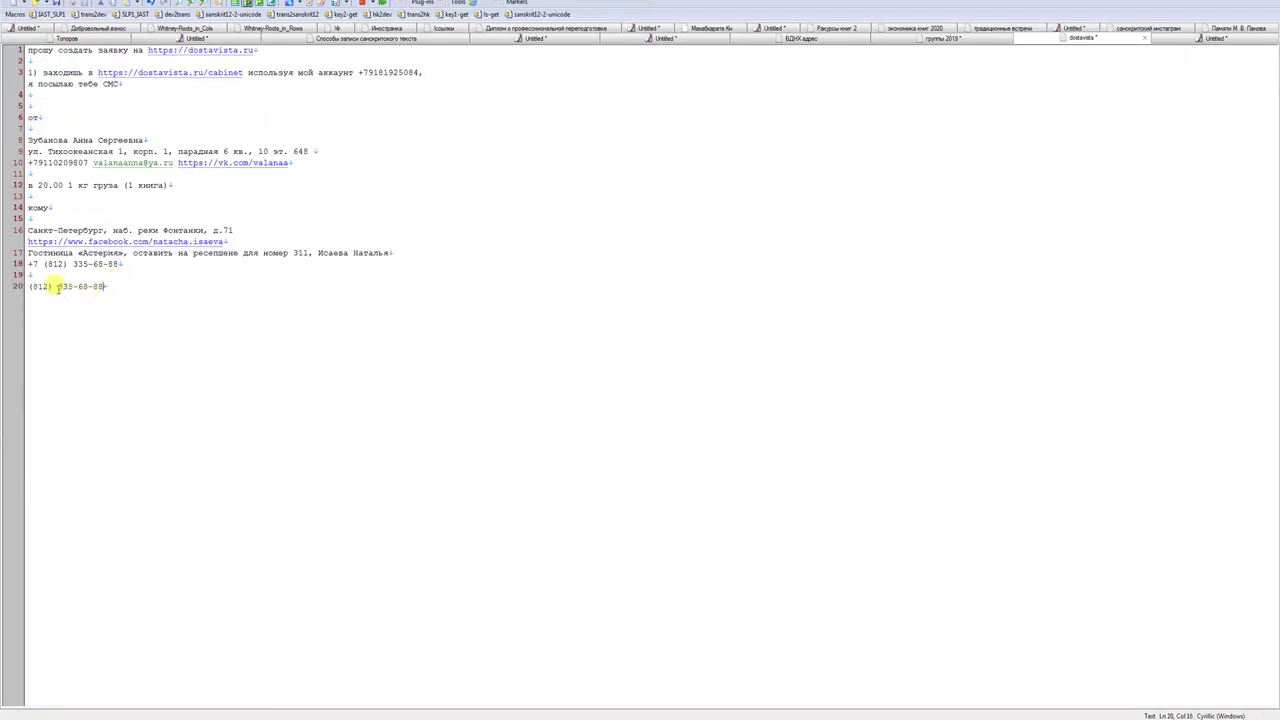
click(47, 287)
key(BackSpace)
text(2)
key(Delete)
key(Home)
key(Delete)
key(End)
key(shift+Home)
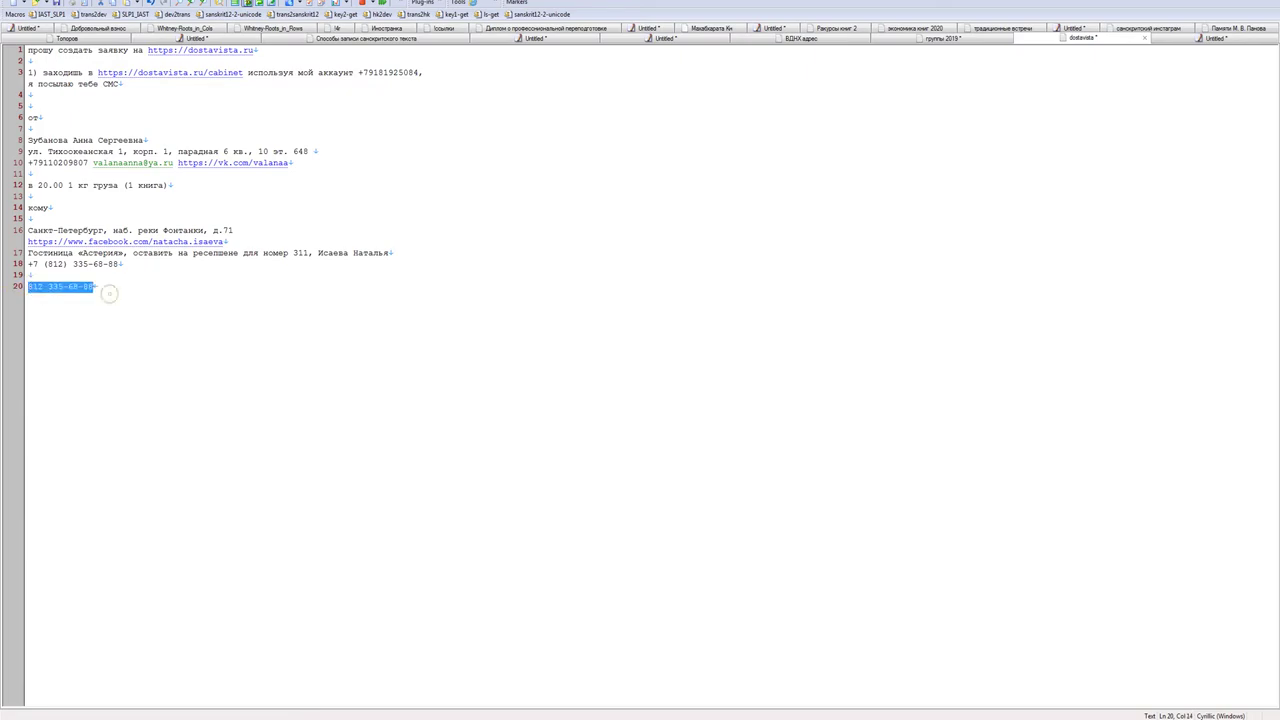
- Correct the delivery phone field by retyping its final digits, 335 and 88, from the notes
key(alt+Tab)
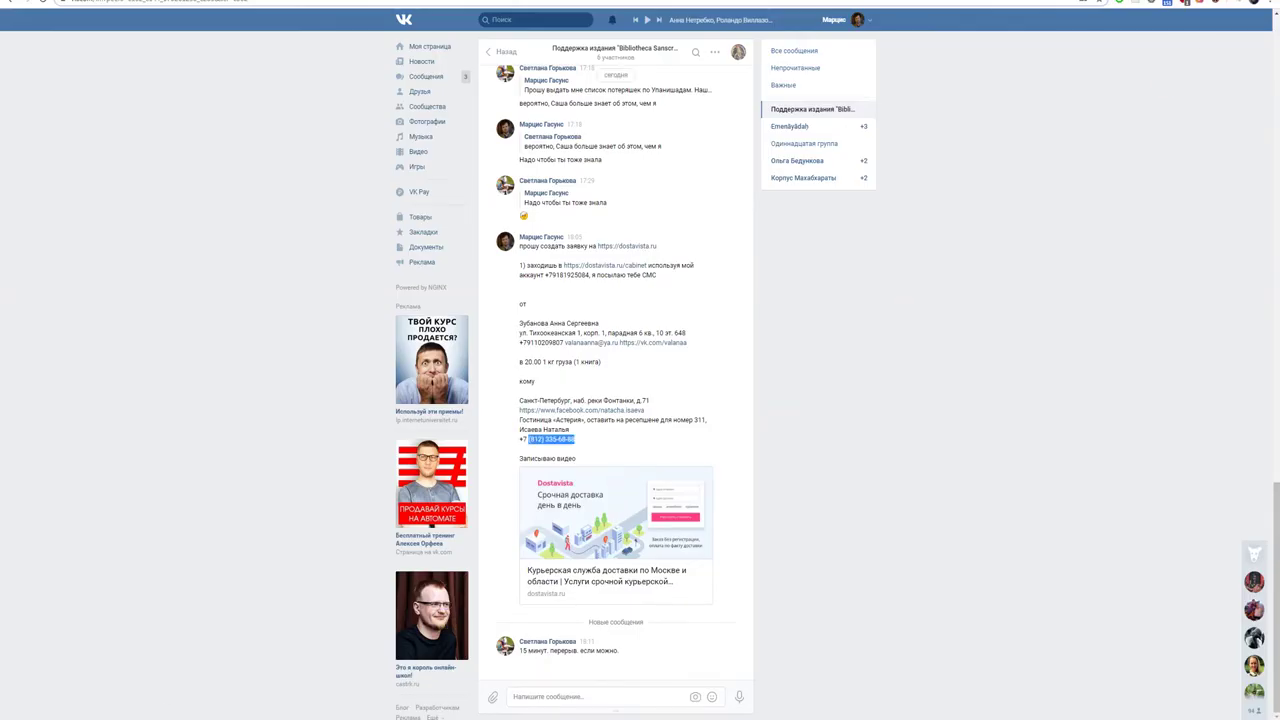
key(ctrl+Tab)
drag(551, 452, 488, 452)
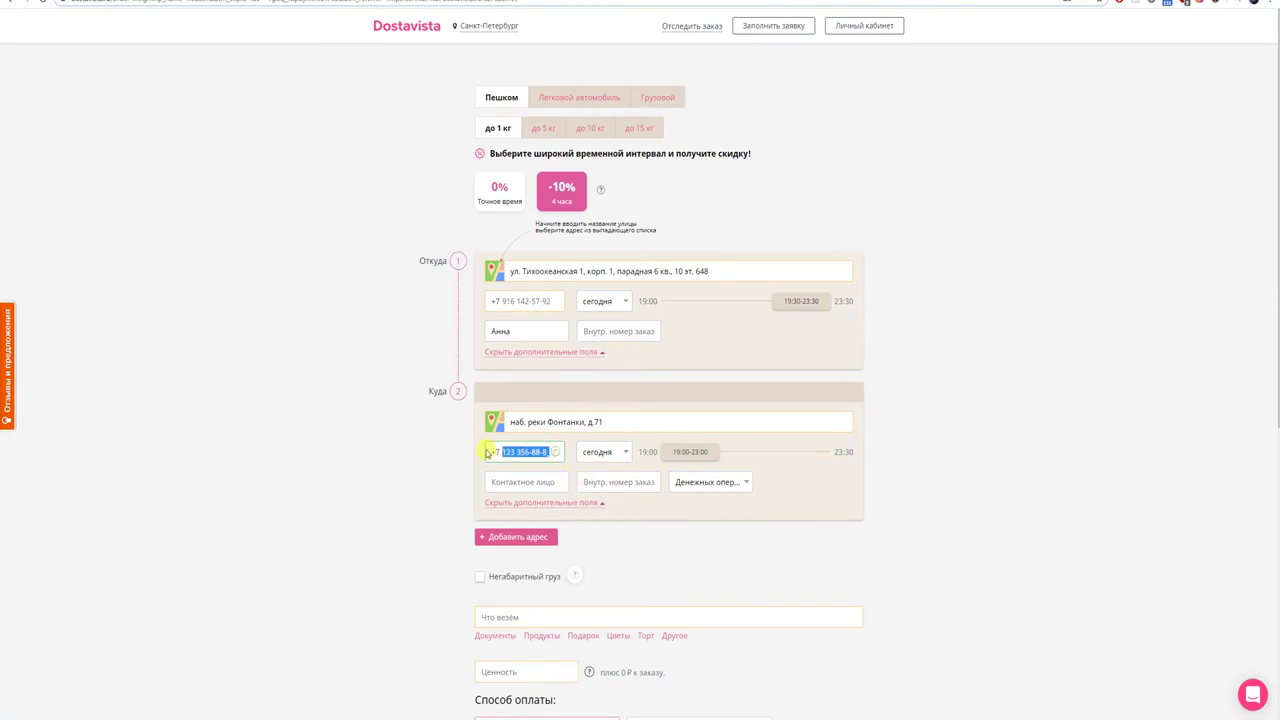
click(519, 470)
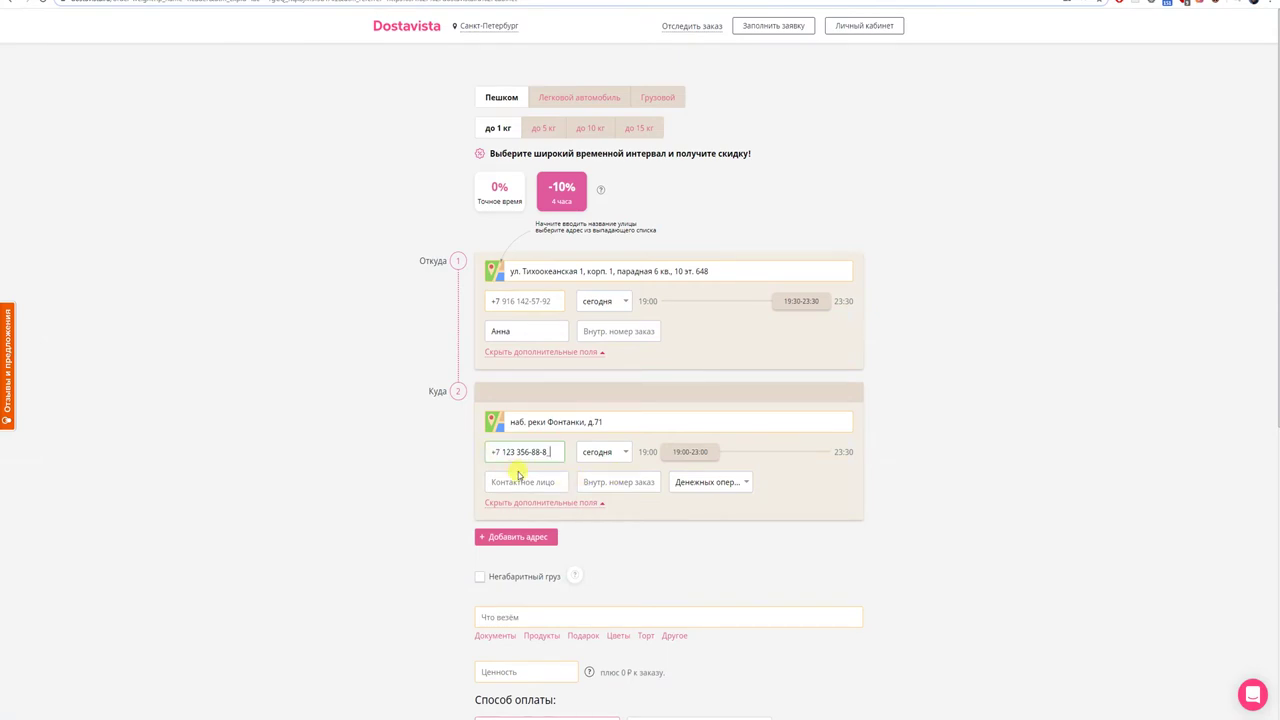
key(BackSpace)
key(BackSpace)
key(BackSpace)
key(BackSpace)
key(alt+Tab)
key(alt+Tab)
key(alt+Tab)
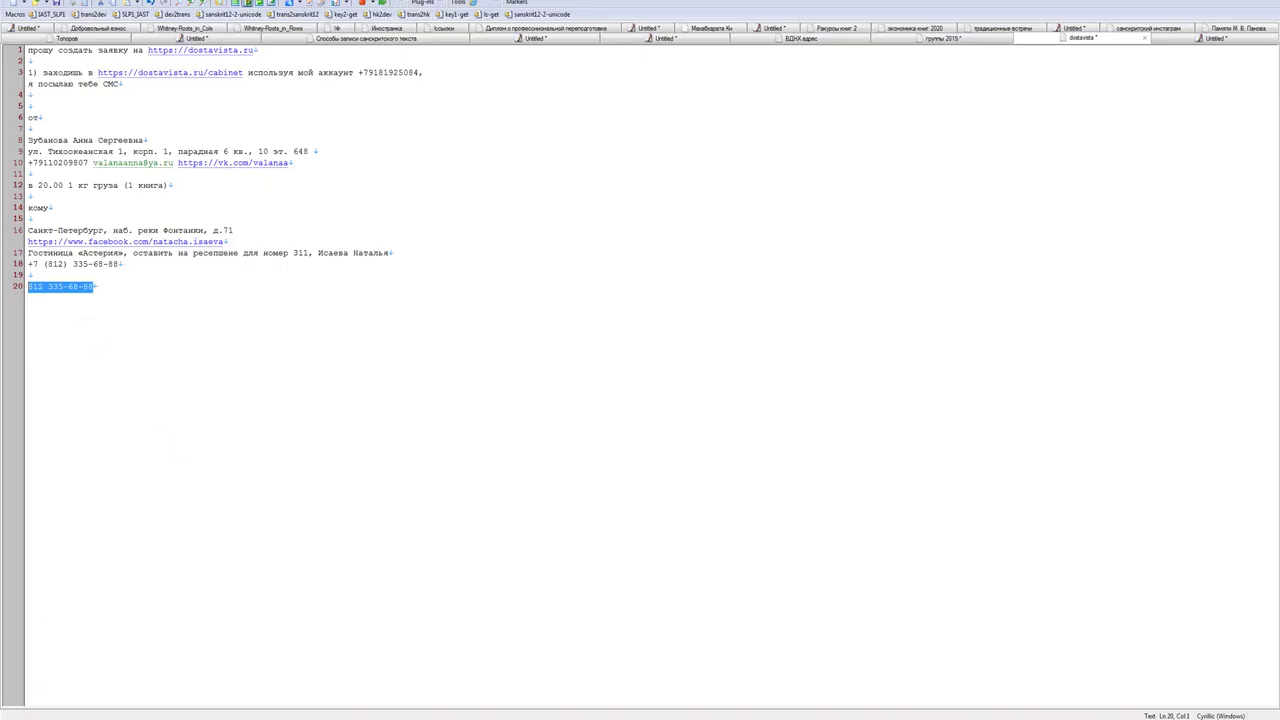
key(alt+Tab)
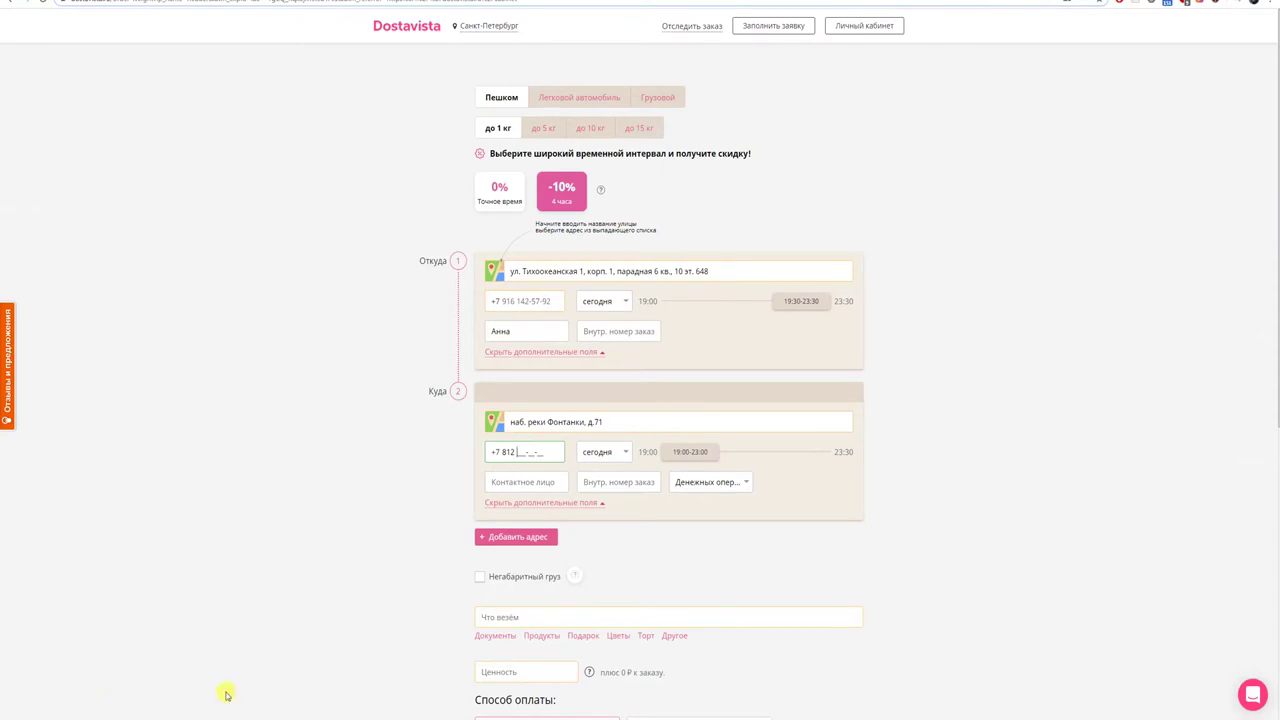
text(335)
key(alt+Tab)
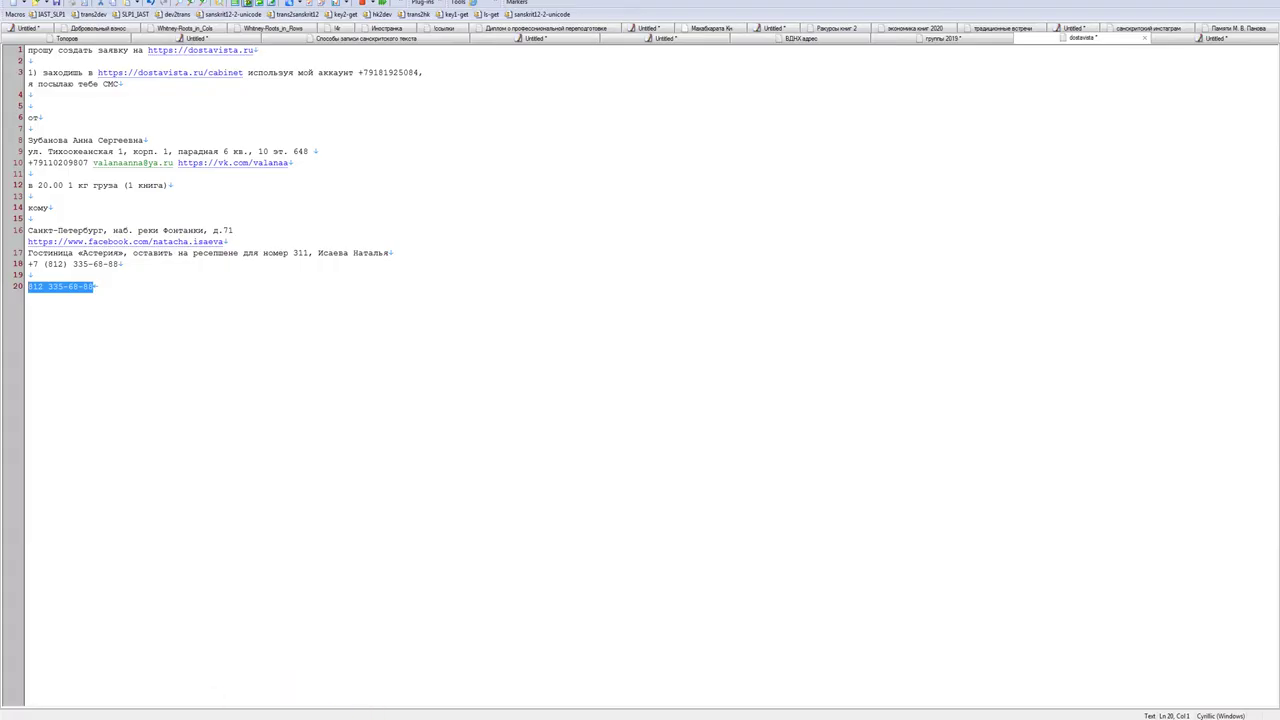
key(alt+Tab)
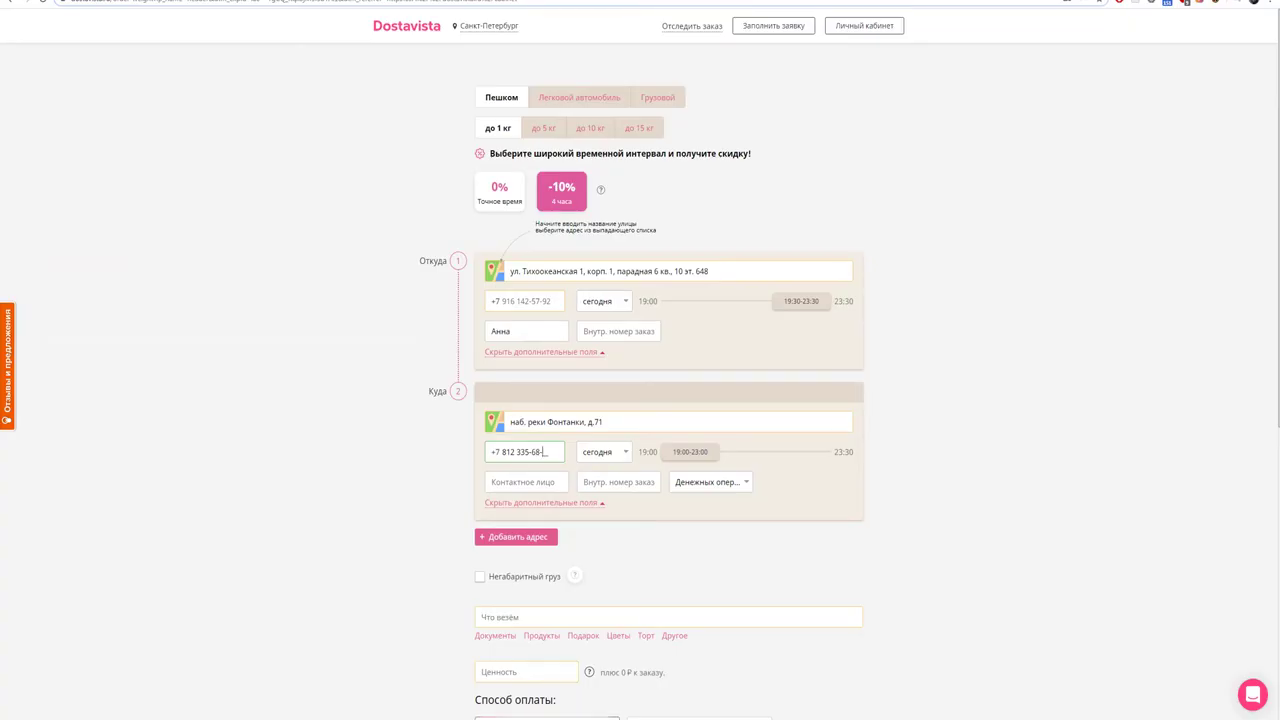
key(alt+Tab)
key(alt+Tab)
text(88)
- Keep today as the delivery date and shift the delivery window to 19:30–23:30
click(627, 453)
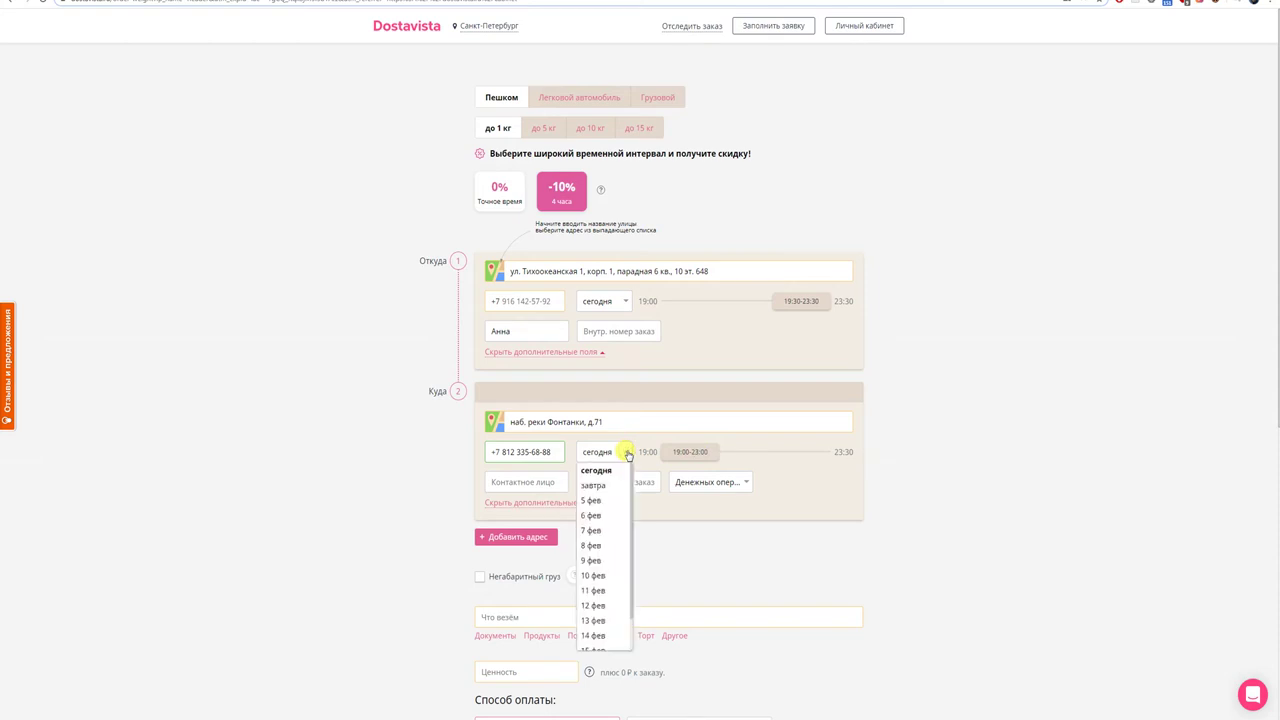
click(627, 453)
click(843, 452)
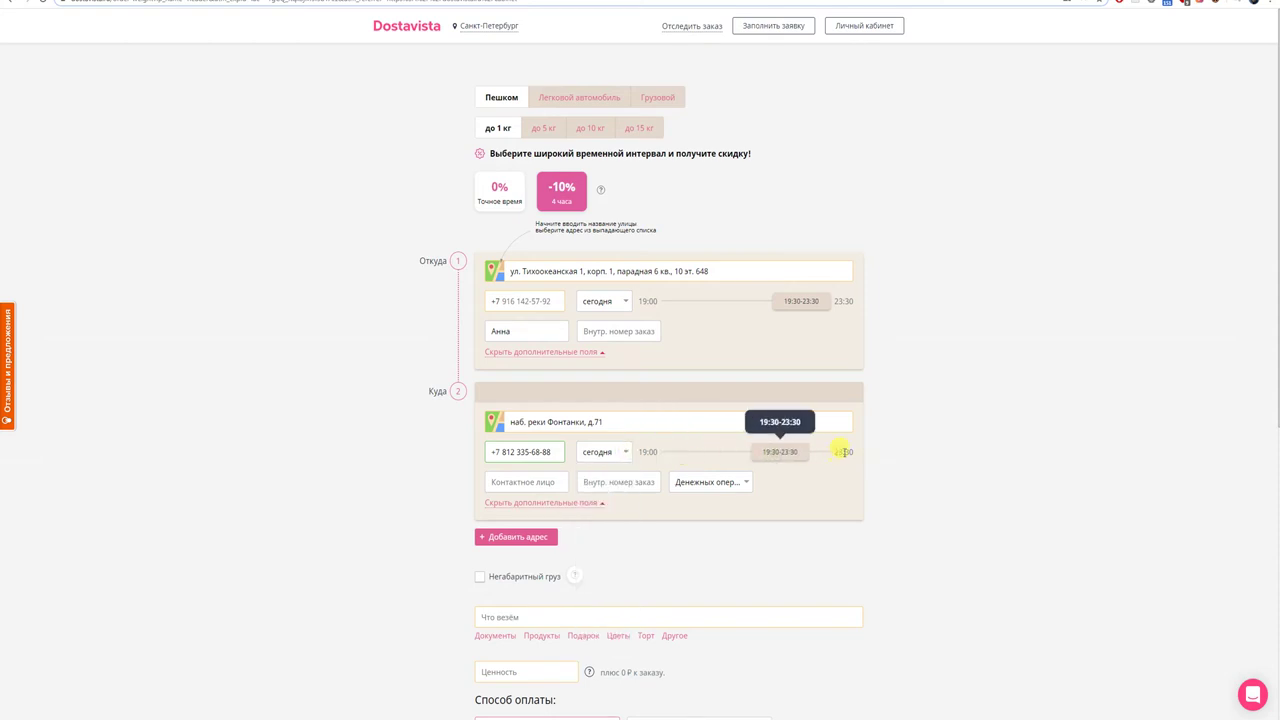
drag(777, 450, 816, 457)
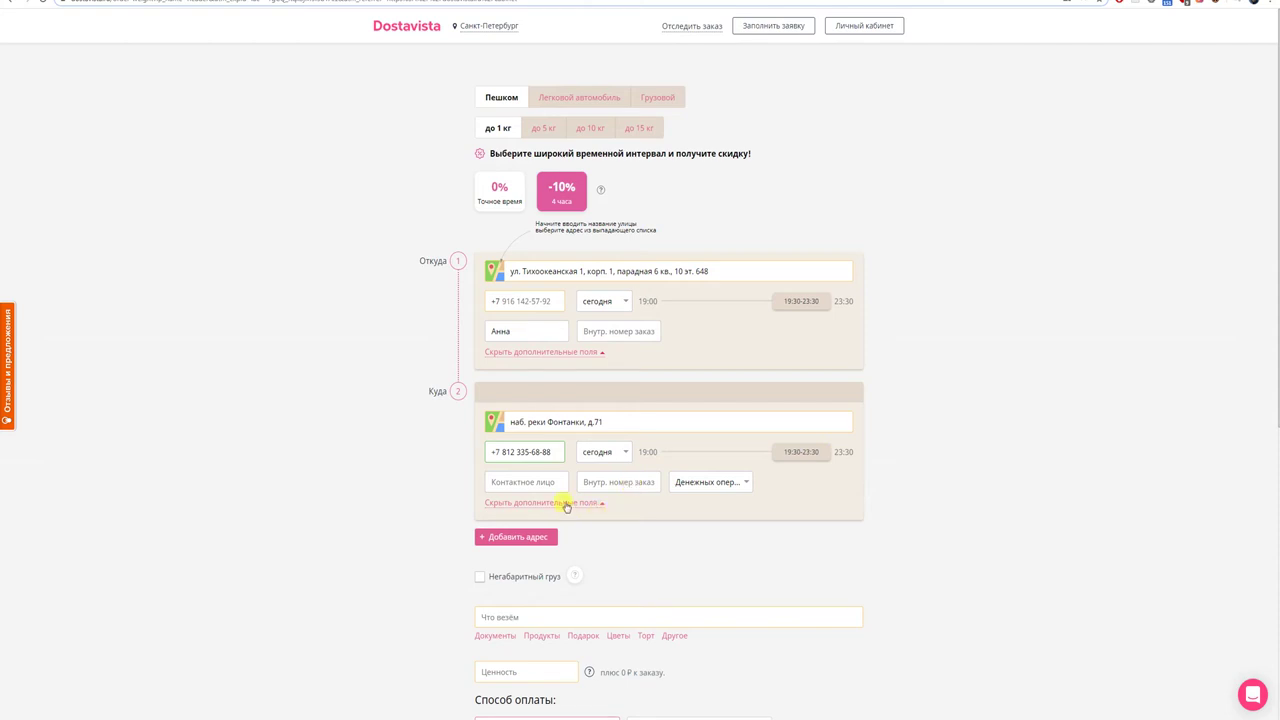
- Set the cargo to Документы and the payment method to Картой онлайн
scroll(574, 531, down, 1)
mouse_move(575, 528)
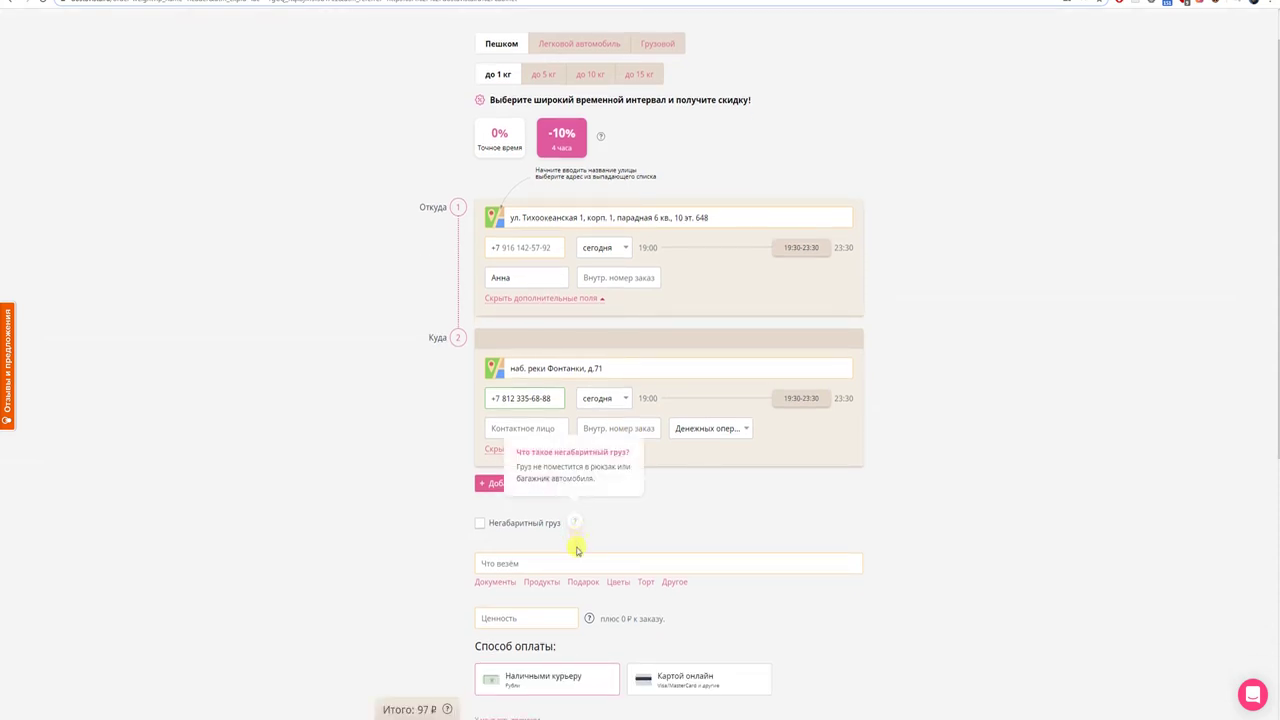
click(506, 589)
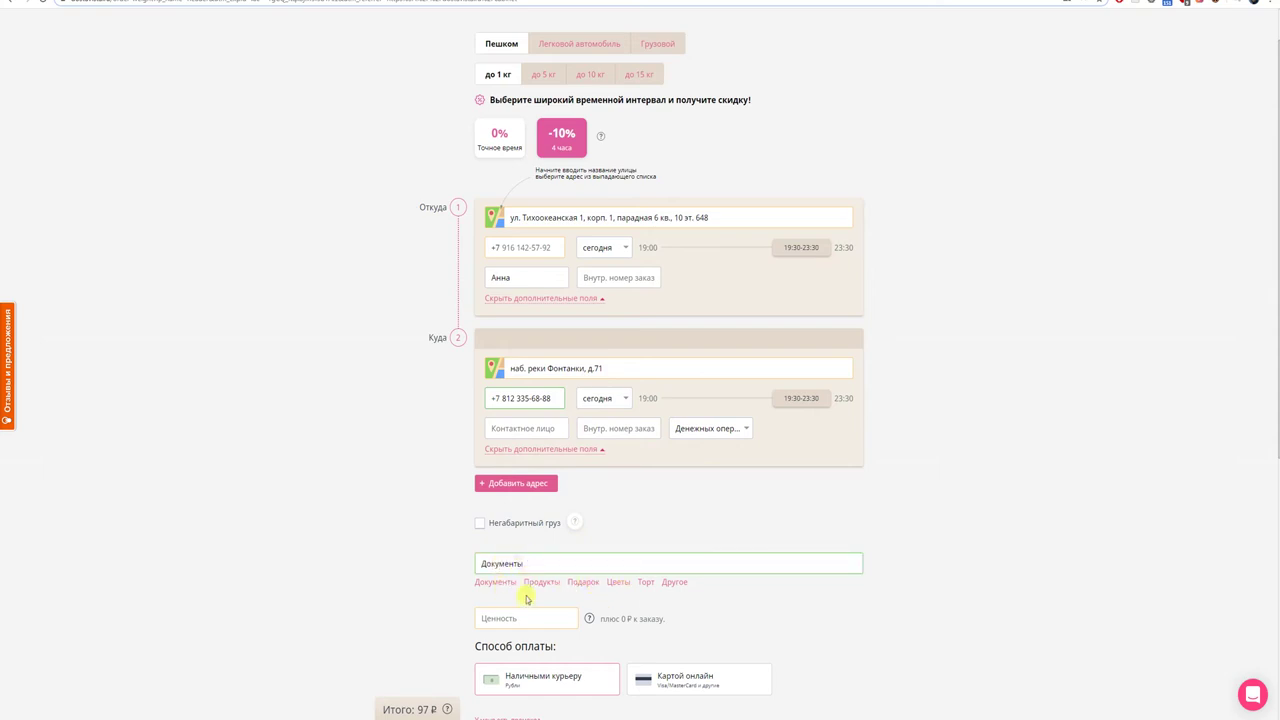
scroll(520, 606, down, 1)
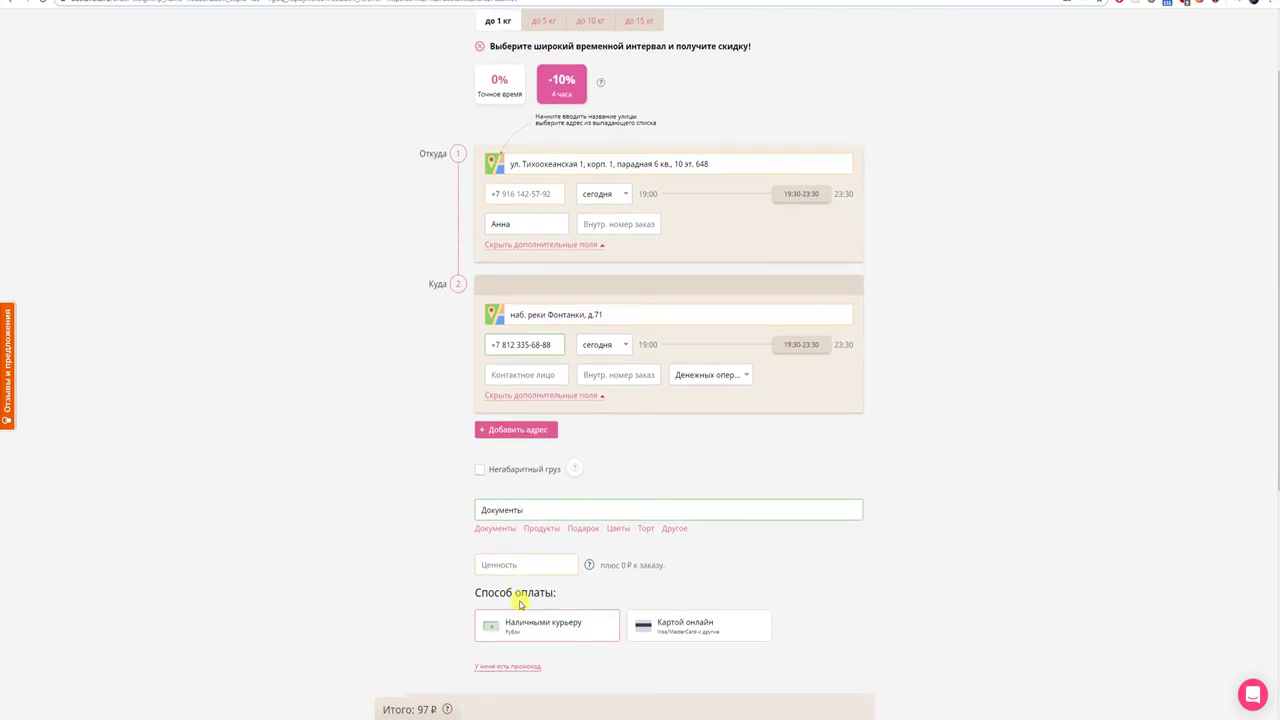
click(642, 630)
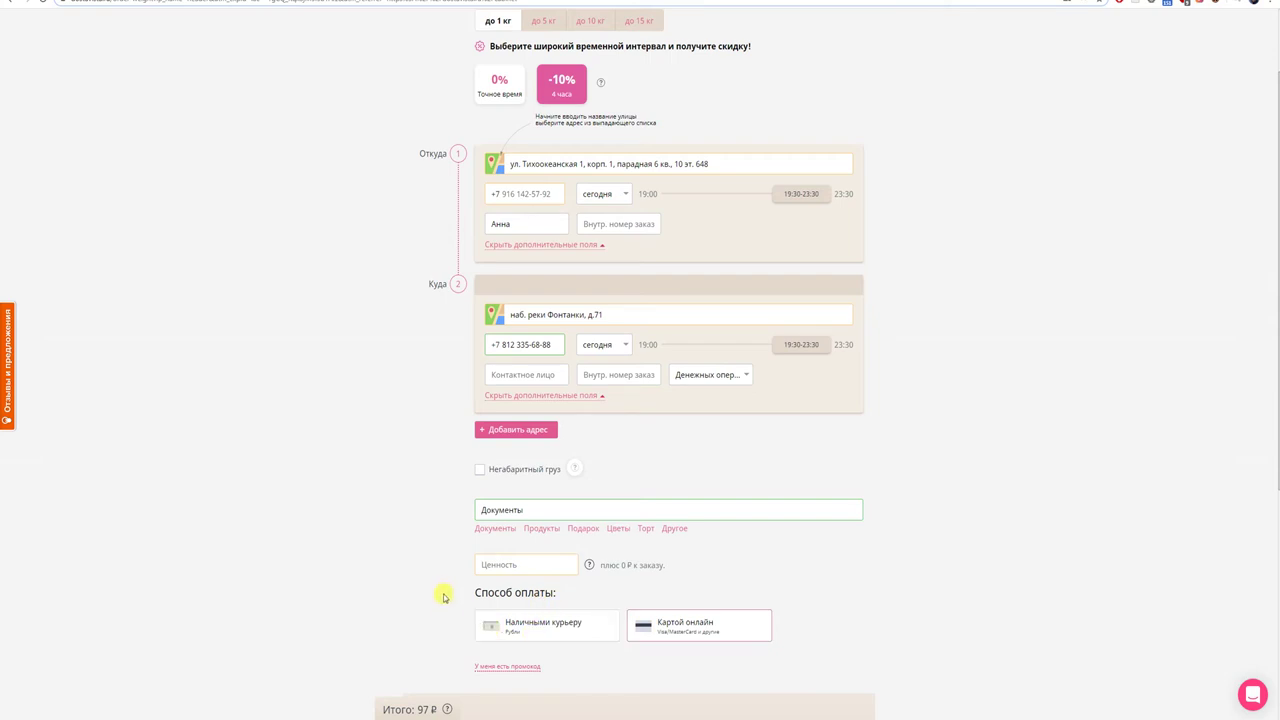
scroll(444, 597, down, 2)
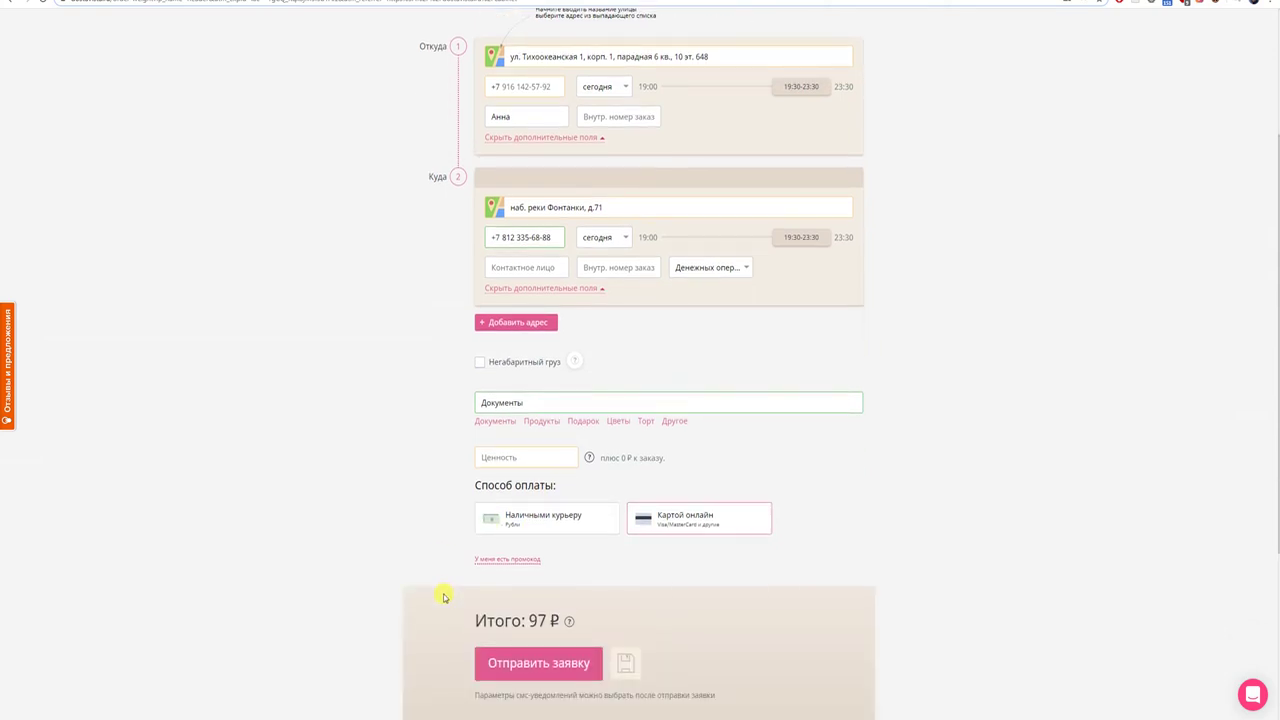
scroll(444, 597, up, 3)
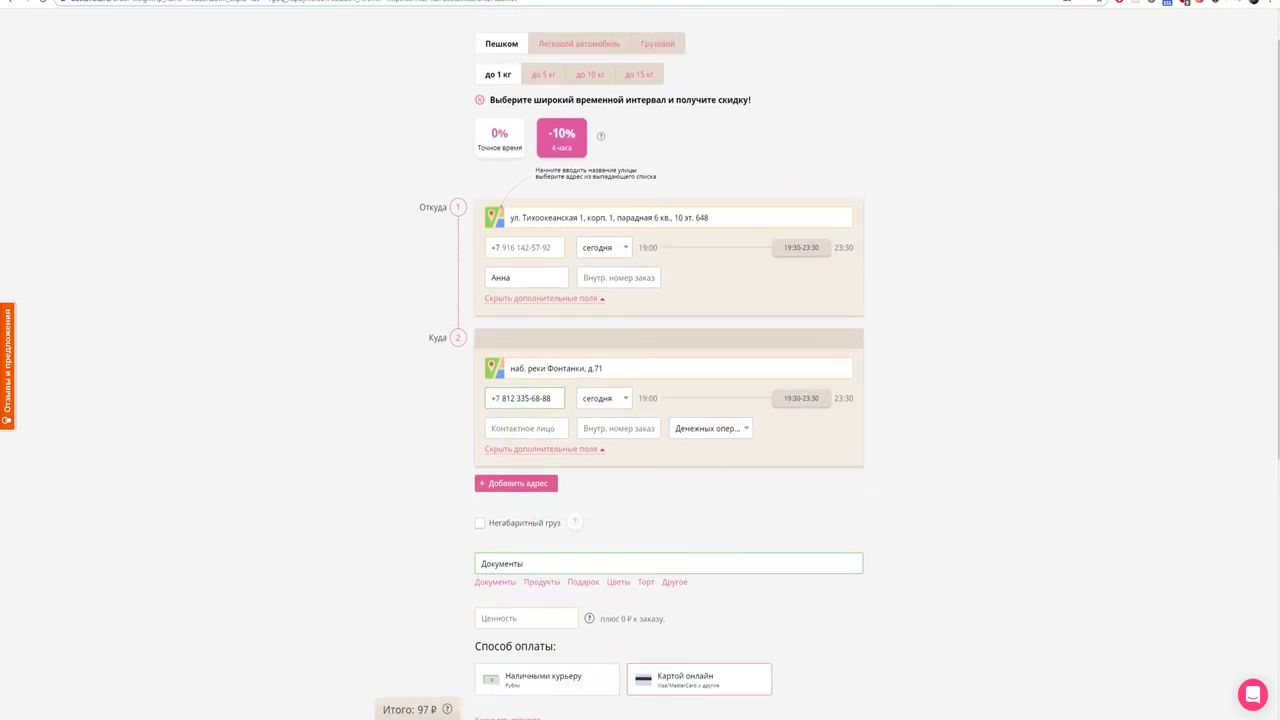
- Copy the room 311 hotel reception note from the notes and paste it after 'д.71, ' in Куда
key(alt+Tab)
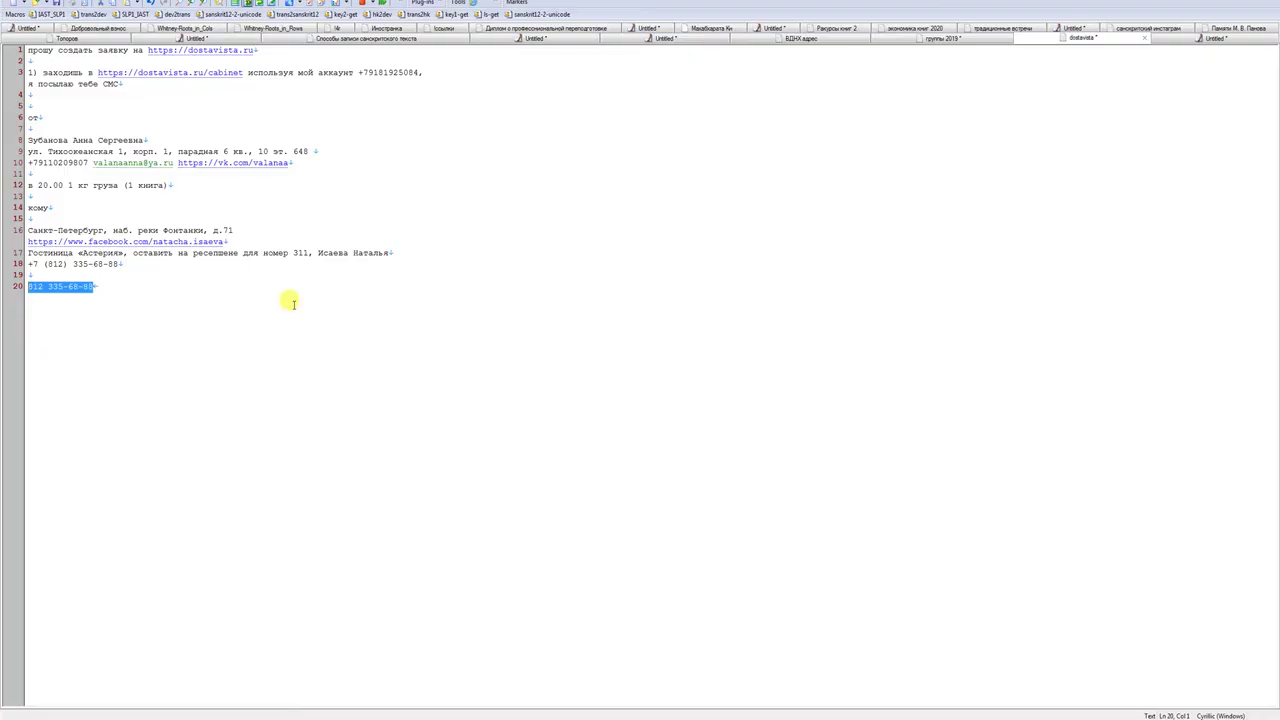
drag(27, 252, 411, 249)
key(ctrl+c)
key(alt+Tab)
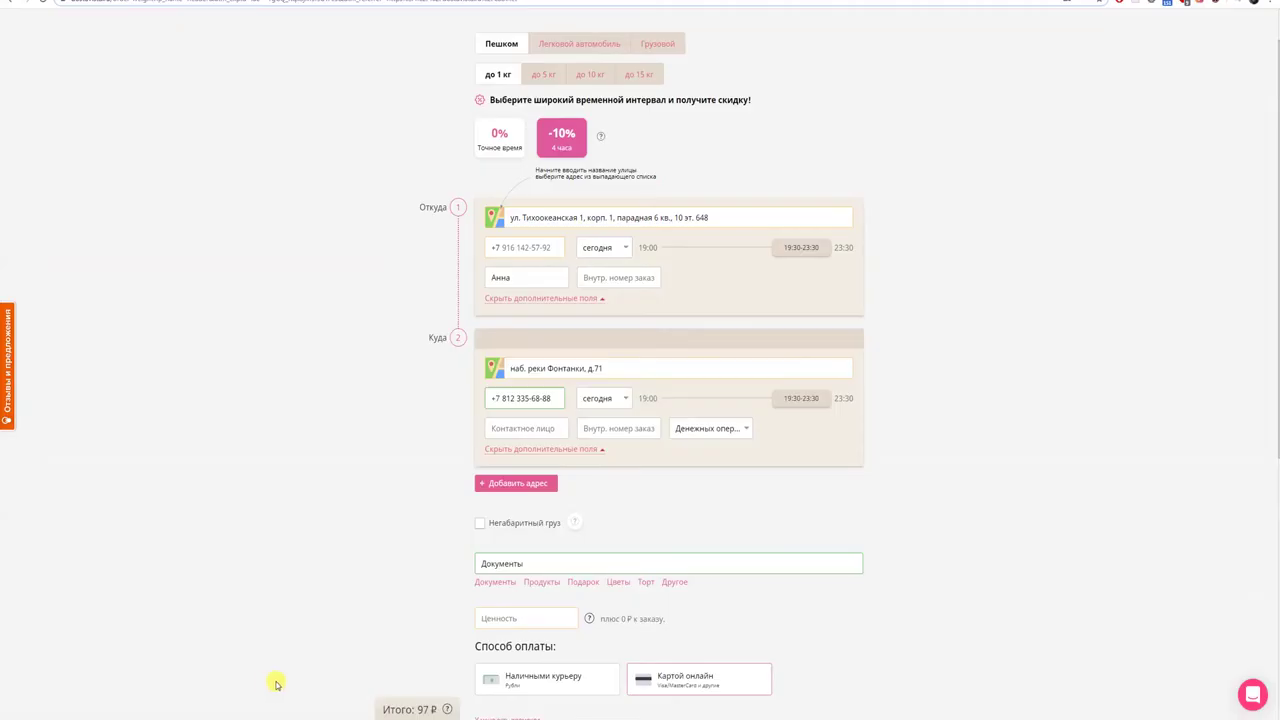
click(634, 366)
key(ctrl+v)
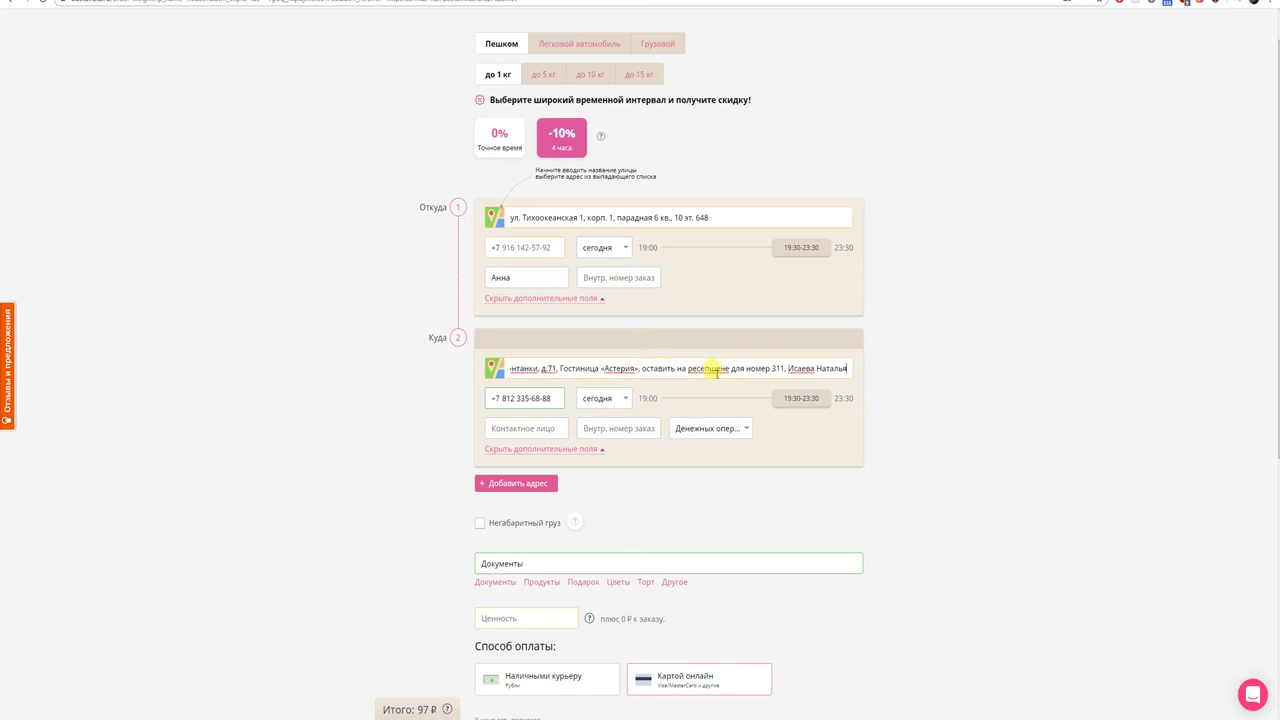
scroll(632, 530, down, 2)
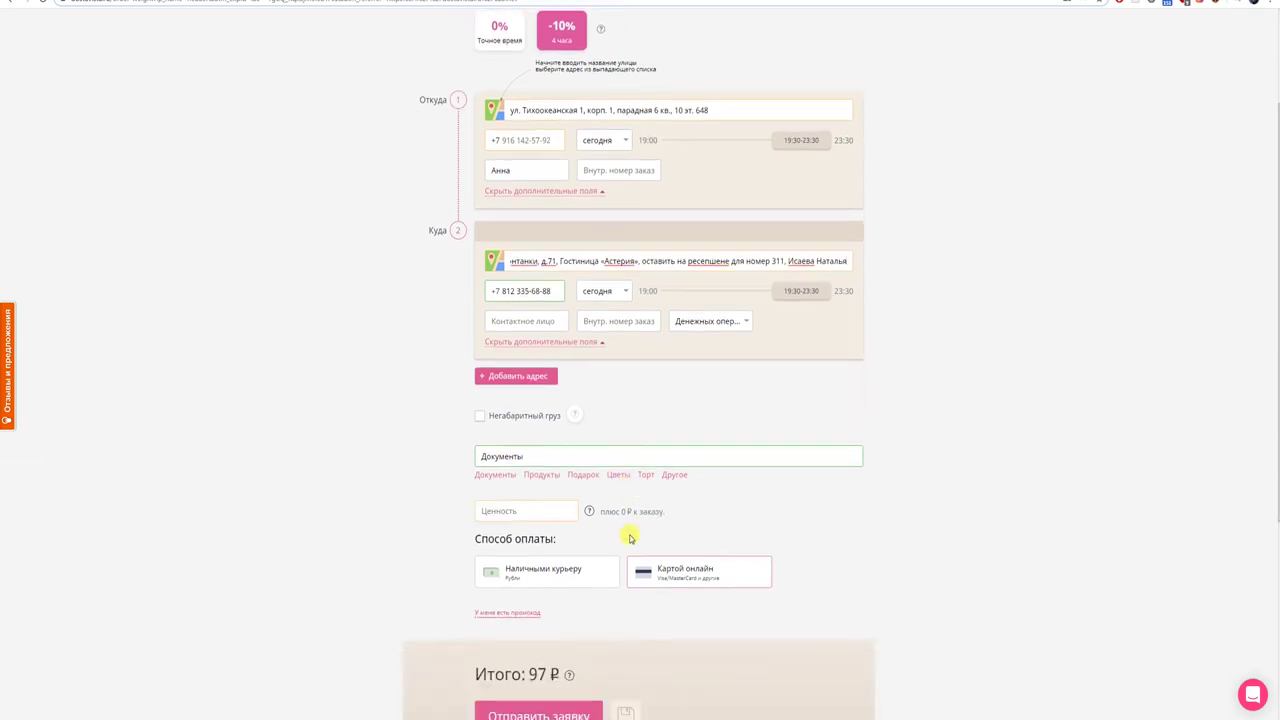
scroll(629, 536, up, 3)
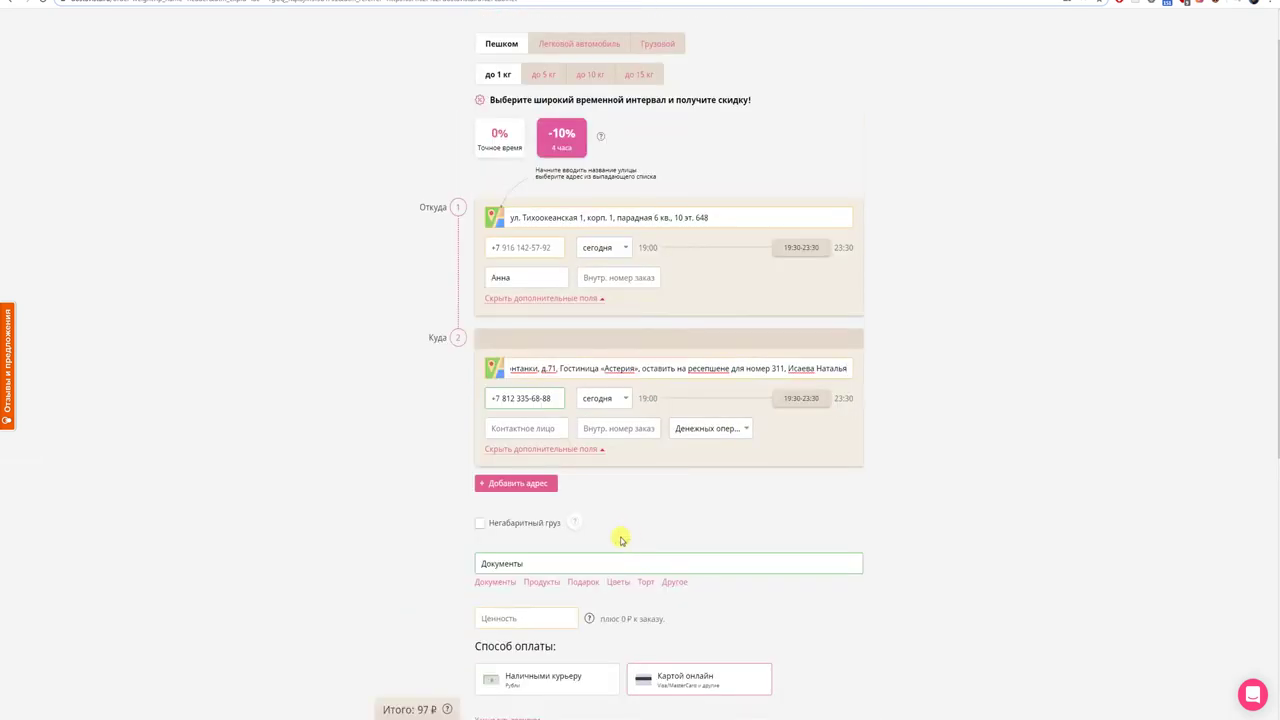
- Replace the cargo description Документы with Книга and try submitting the order
drag(530, 563, 449, 568)
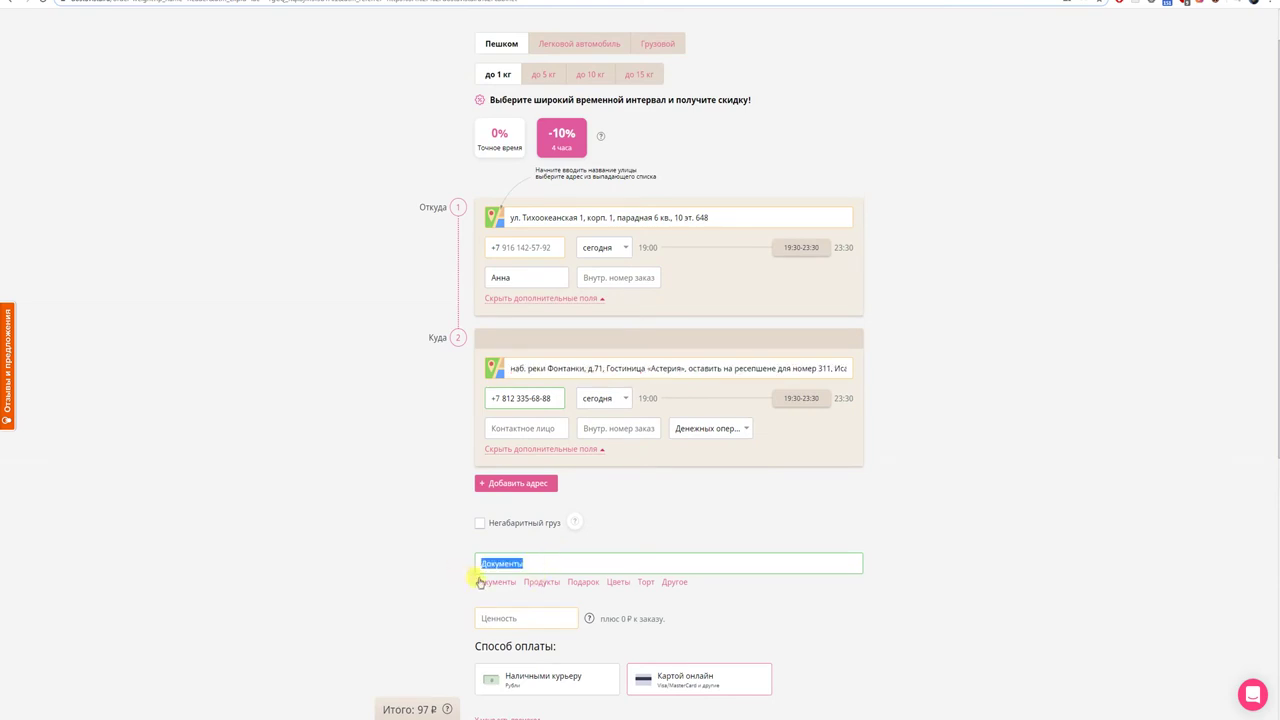
text(Книга)
scroll(752, 614, up, 1)
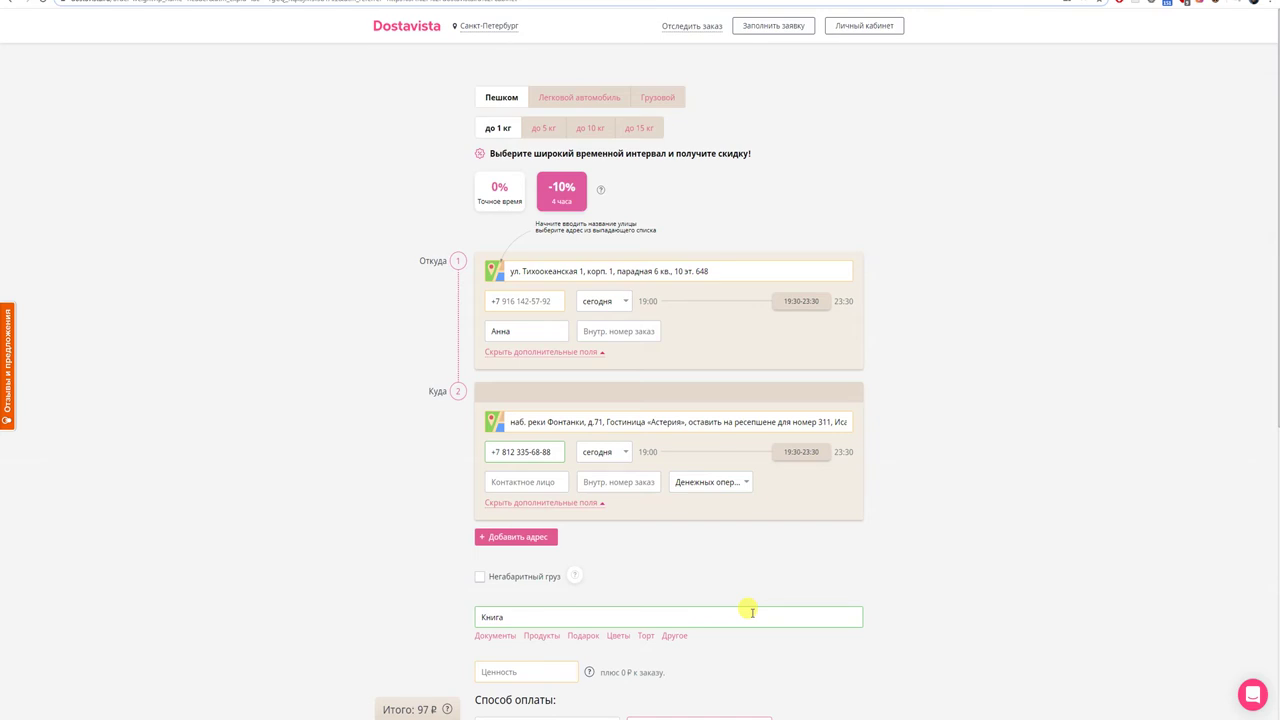
scroll(752, 612, down, 5)
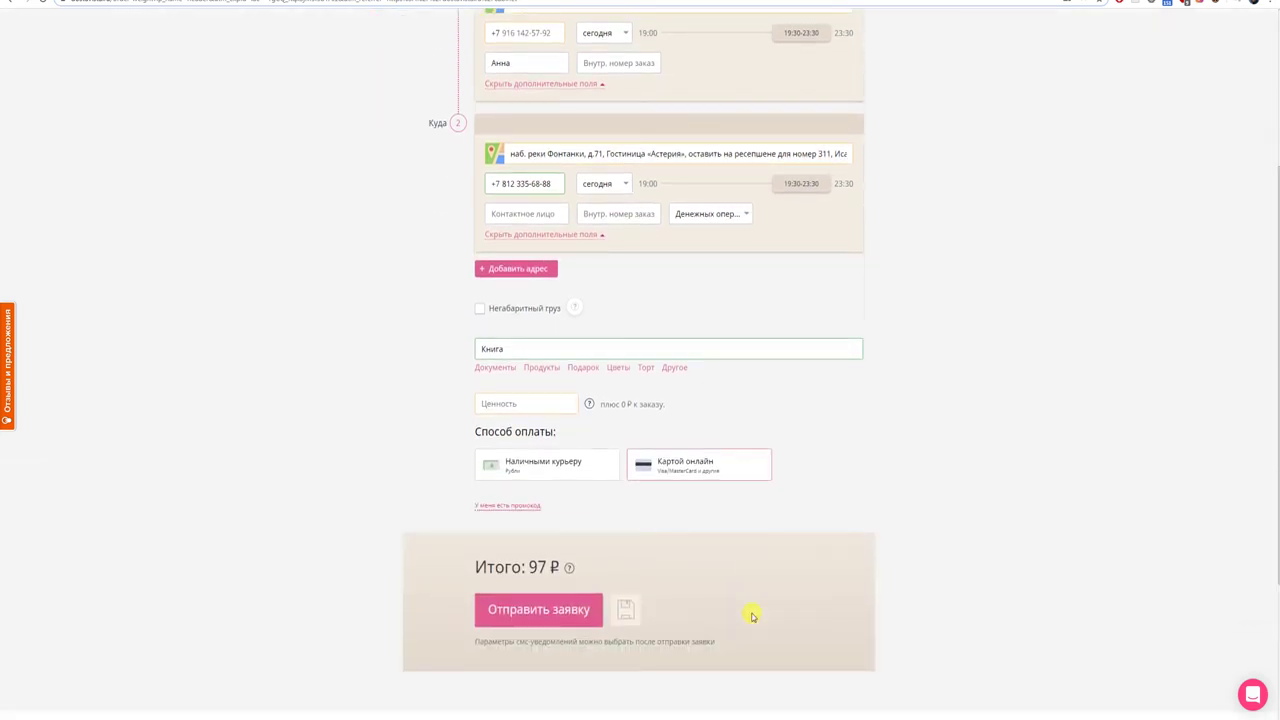
scroll(752, 612, down, 1)
click(548, 558)
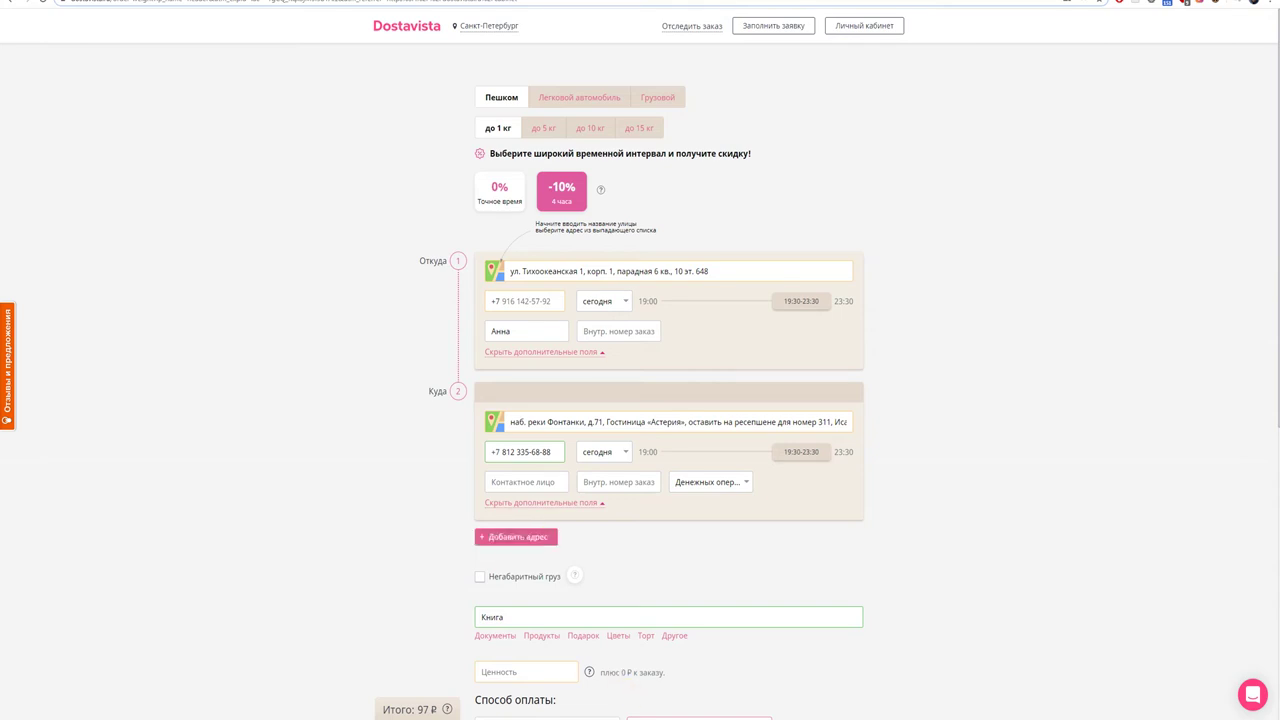
- Copy the sender's phone number from line 10 of the notes into the Откуда phone field
click(550, 680)
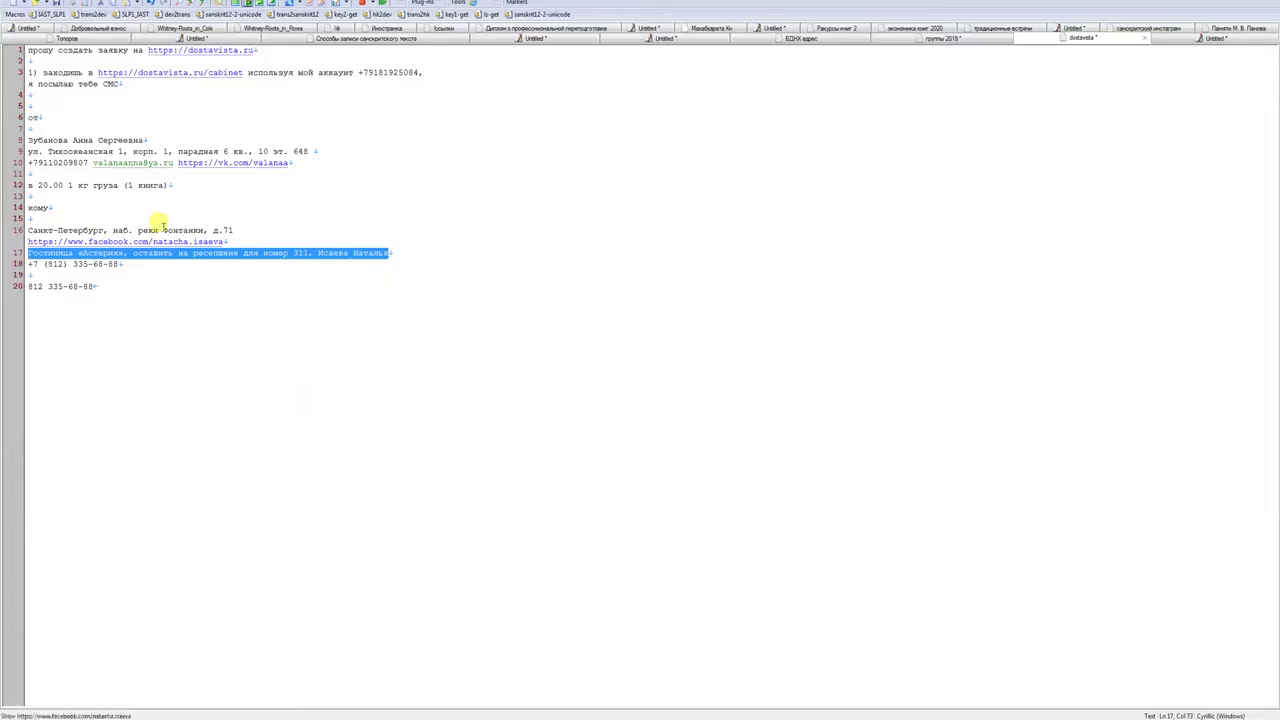
drag(88, 163, 38, 160)
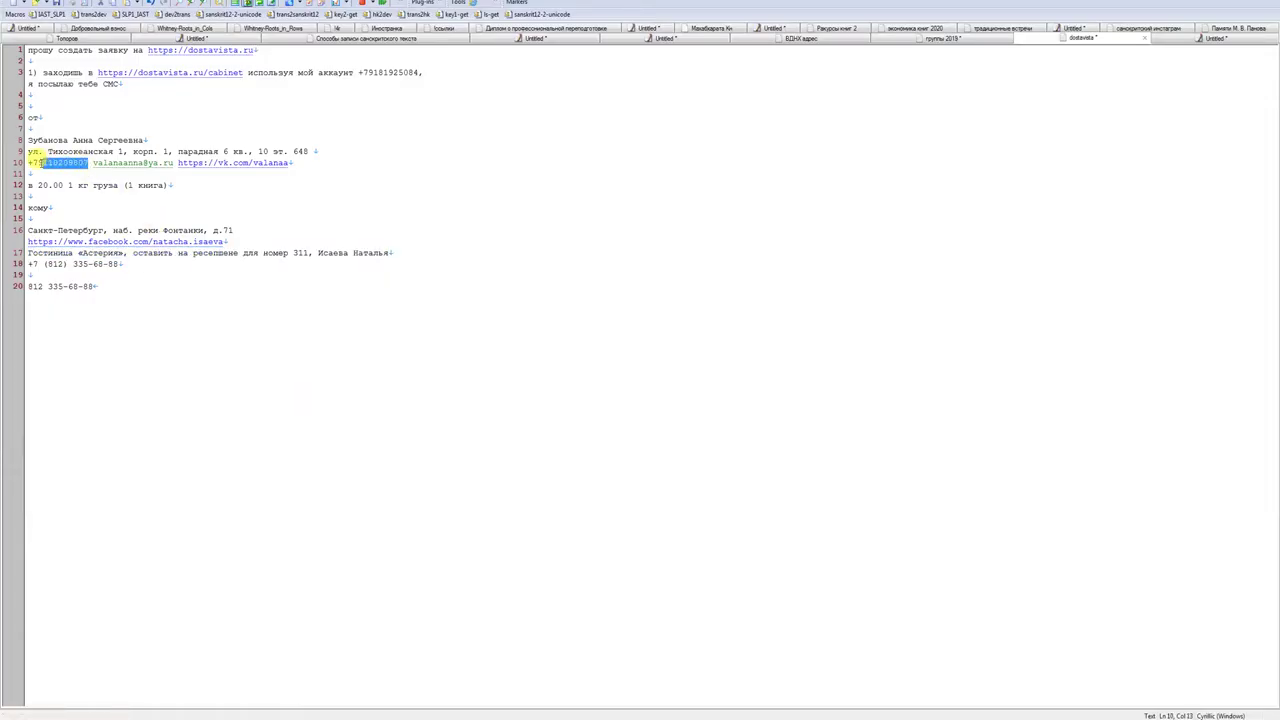
click(114, 700)
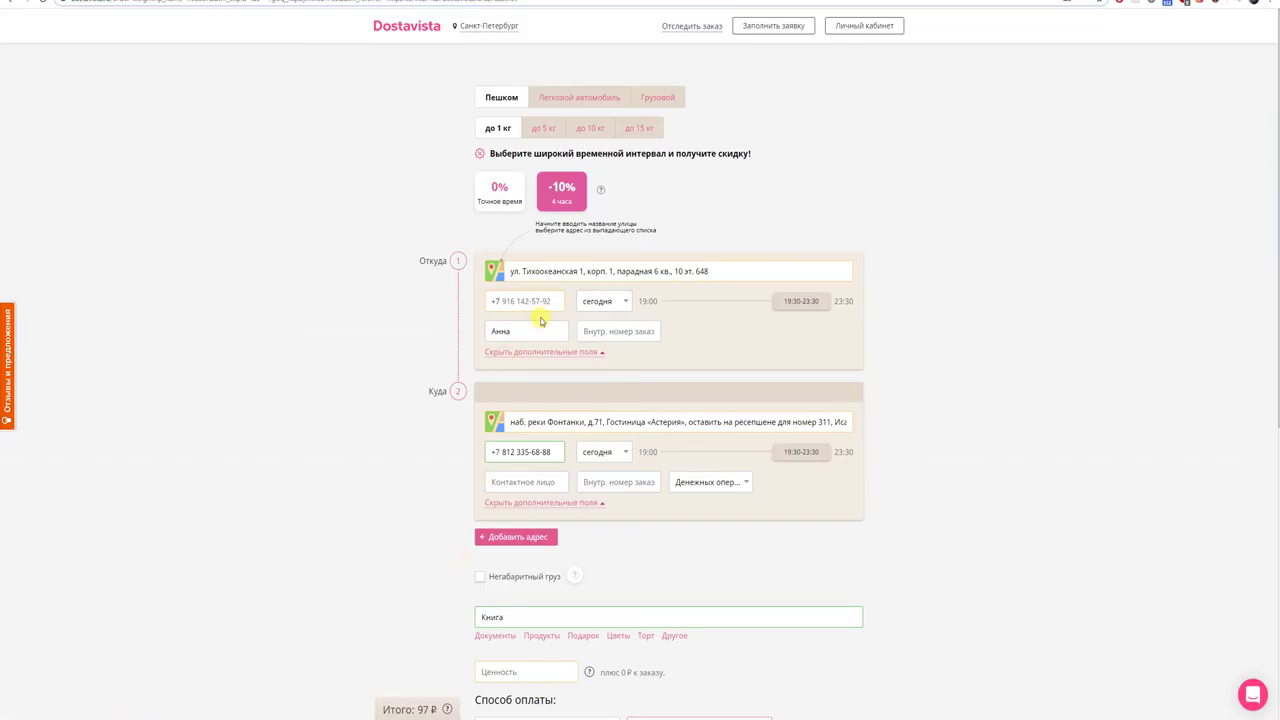
click(547, 301)
key(alt+Tab)
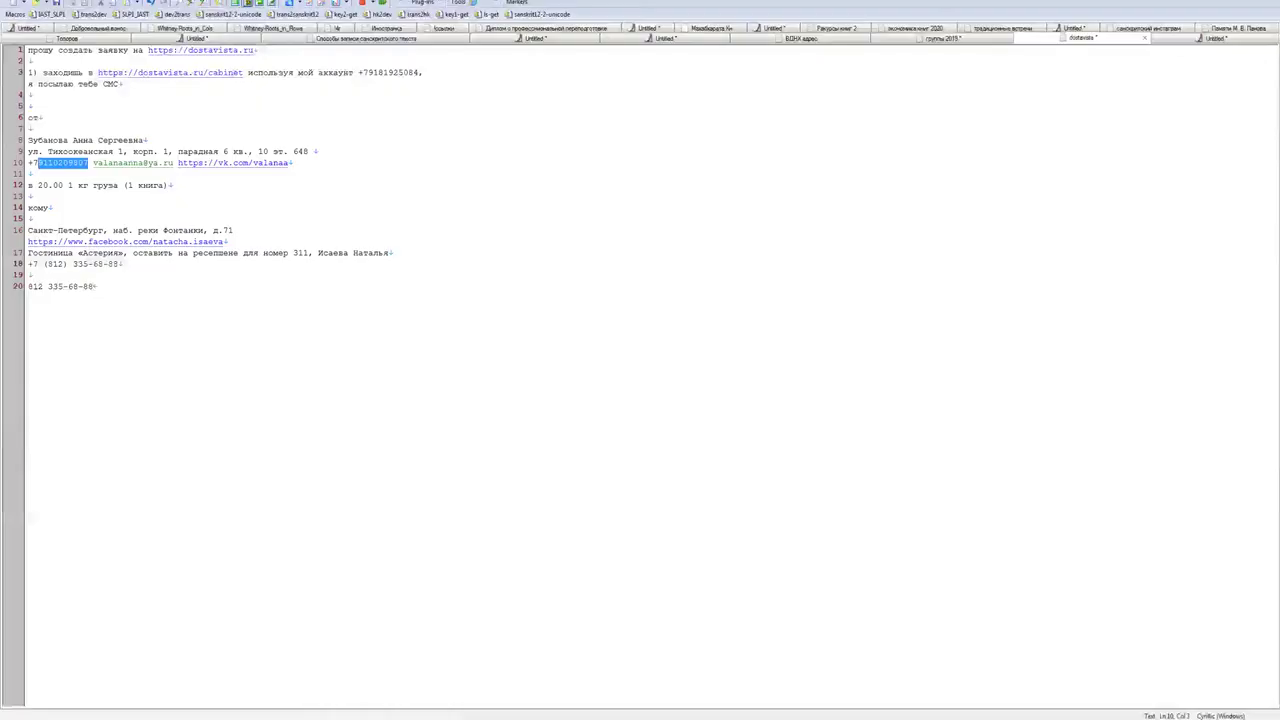
key(alt+Tab)
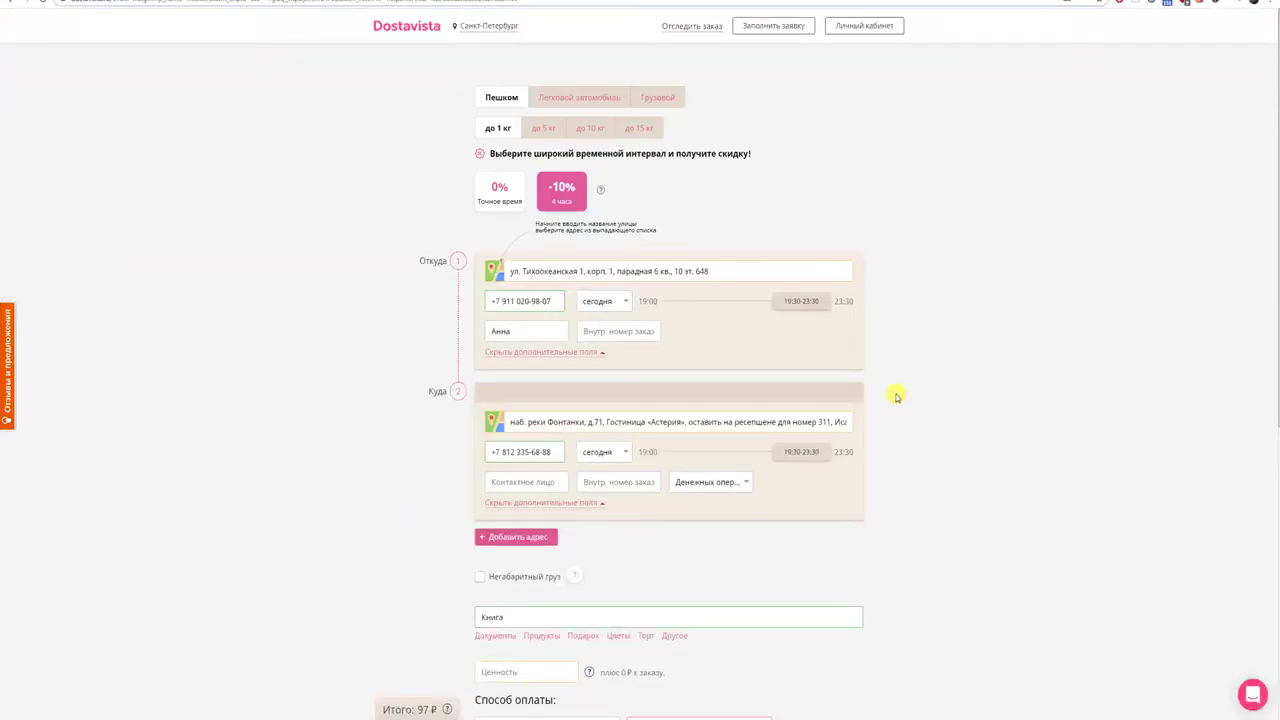
scroll(897, 397, down, 1)
scroll(897, 397, up, 1)
- Capture the filled-in order form with Lightshot and save the screenshot as a PNG
key(Print)
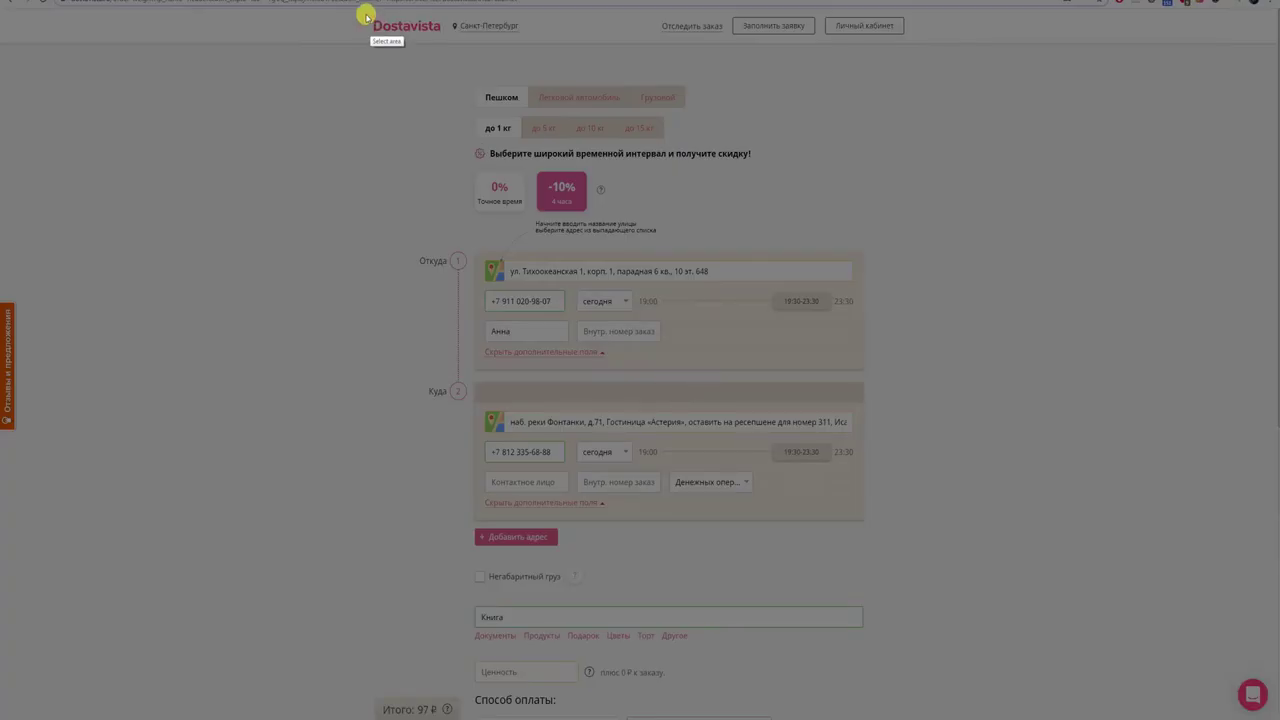
mouse_move(362, 12)
mouse_down()
mouse_move(651, 343)
mouse_move(877, 686)
mouse_move(885, 715)
mouse_move(871, 716)
mouse_up()
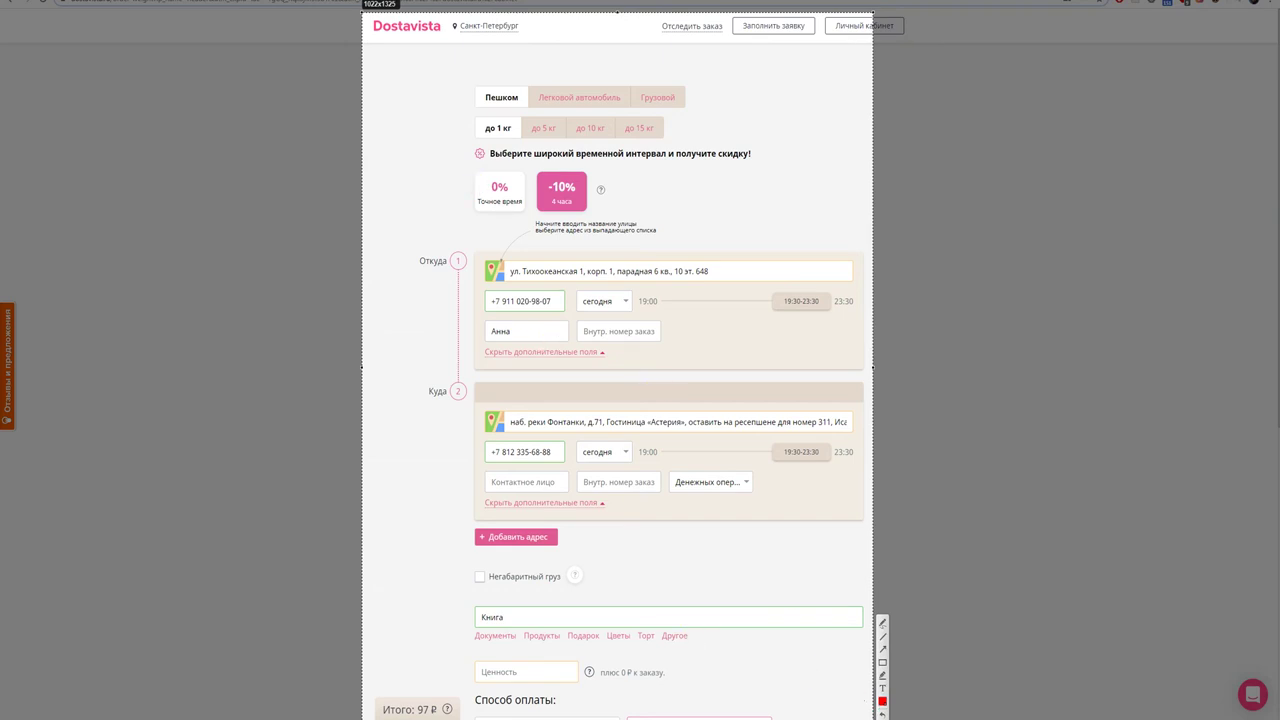
key(ctrl+s)
key(Return)
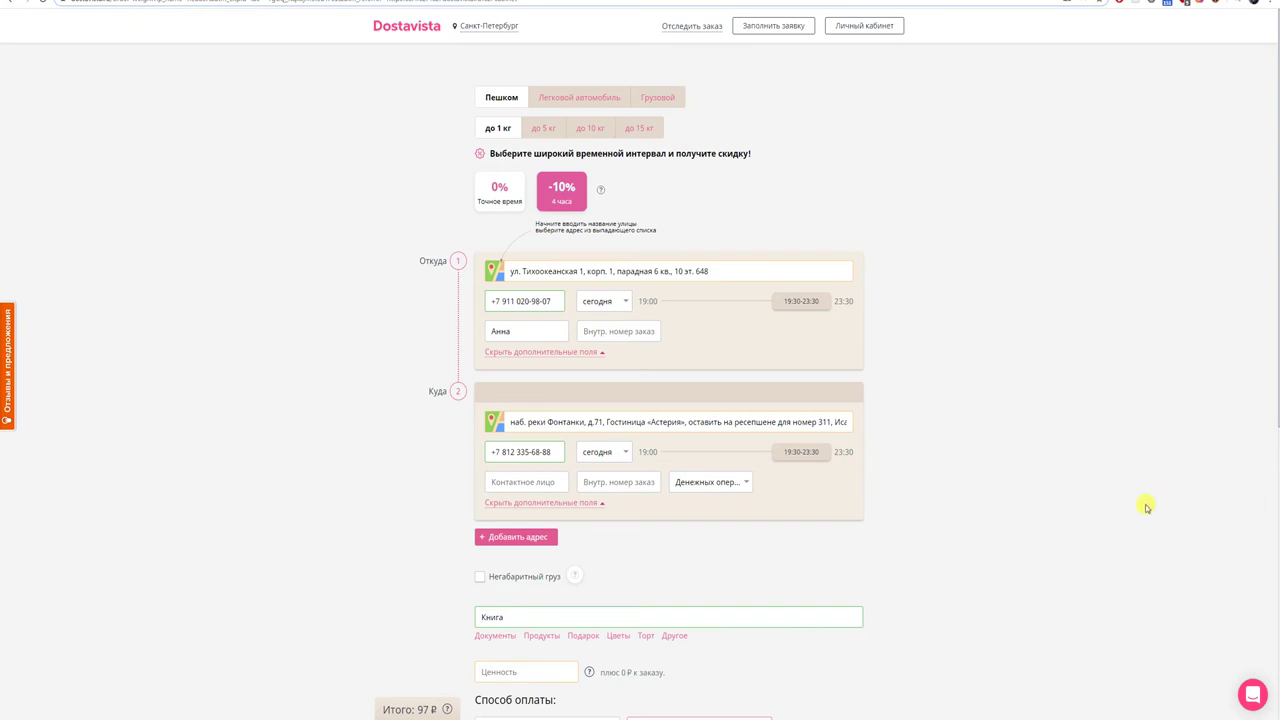
- Enter 0 as the declared value (Ценность), resubmit, and quick-save a screenshot of the flagged form
scroll(640, 400, down, 1)
scroll(640, 400, down, 3)
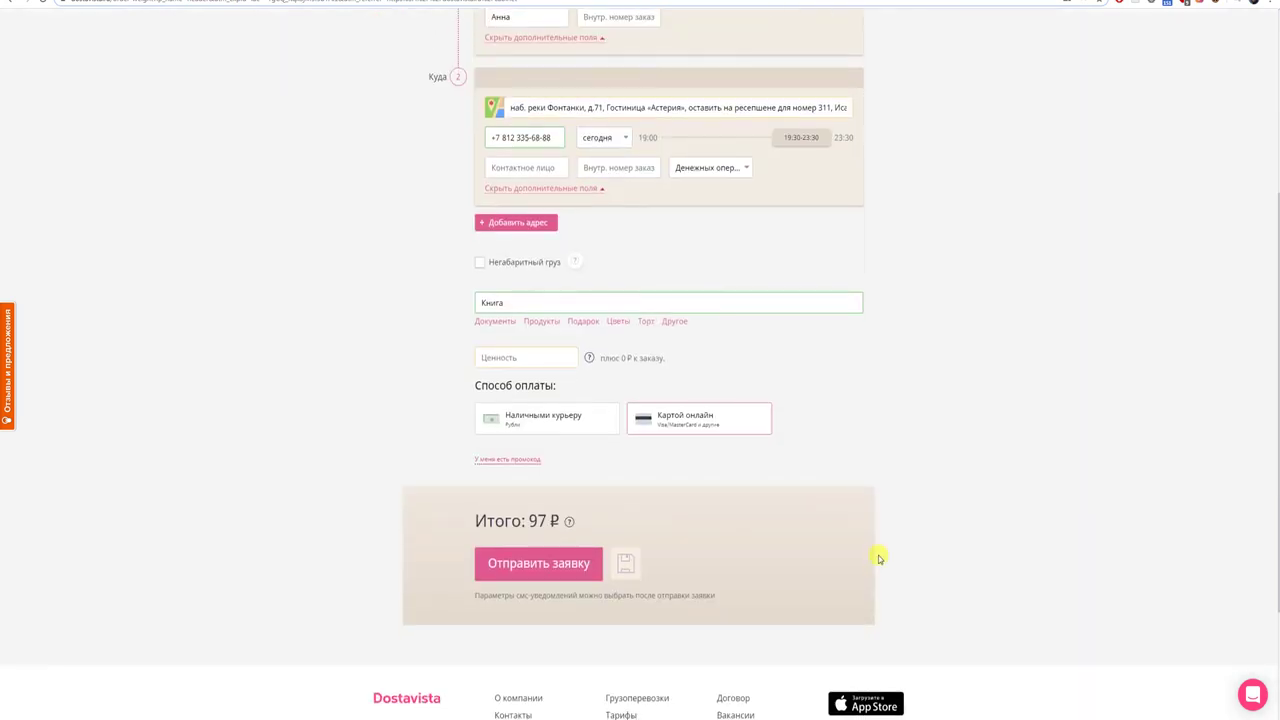
click(547, 578)
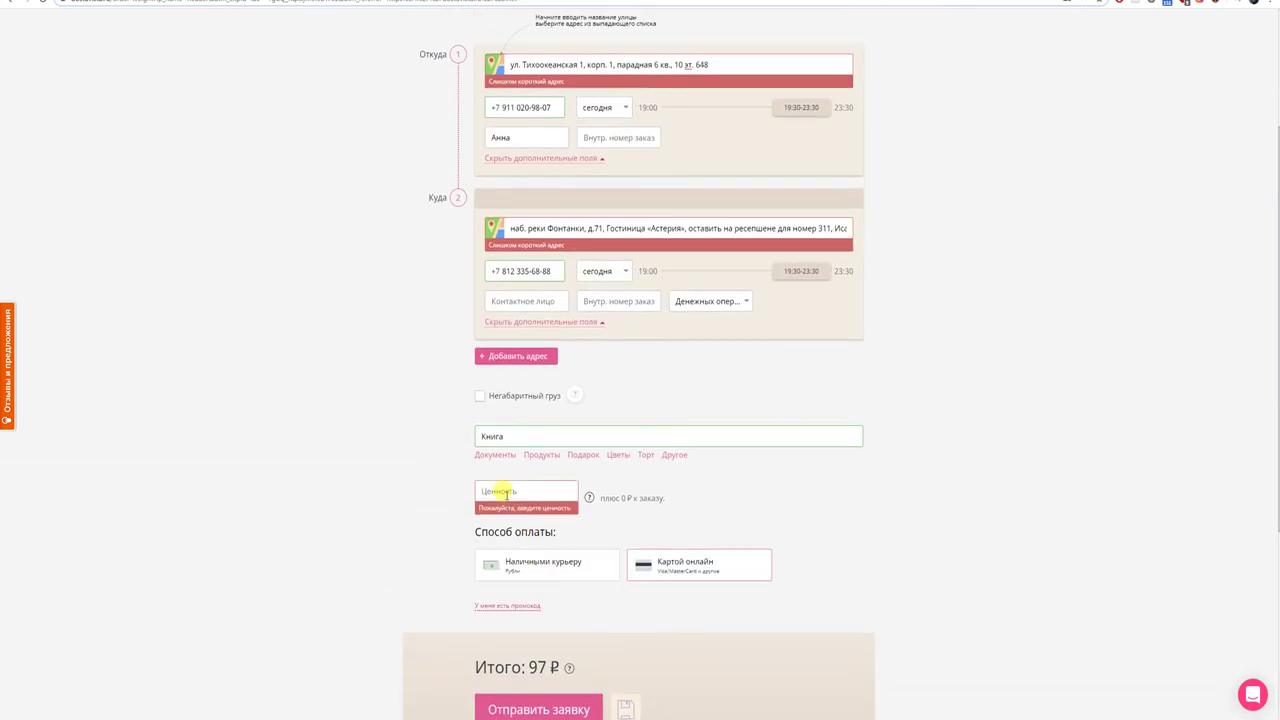
text(0)
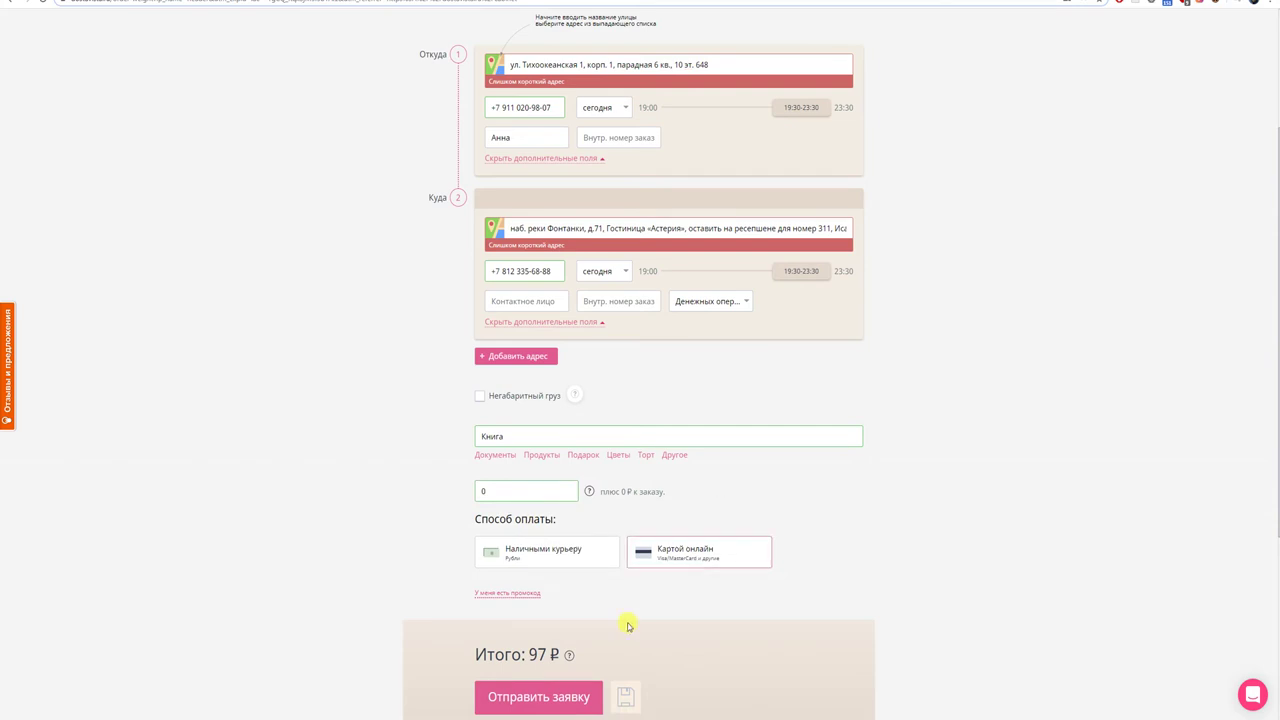
click(570, 692)
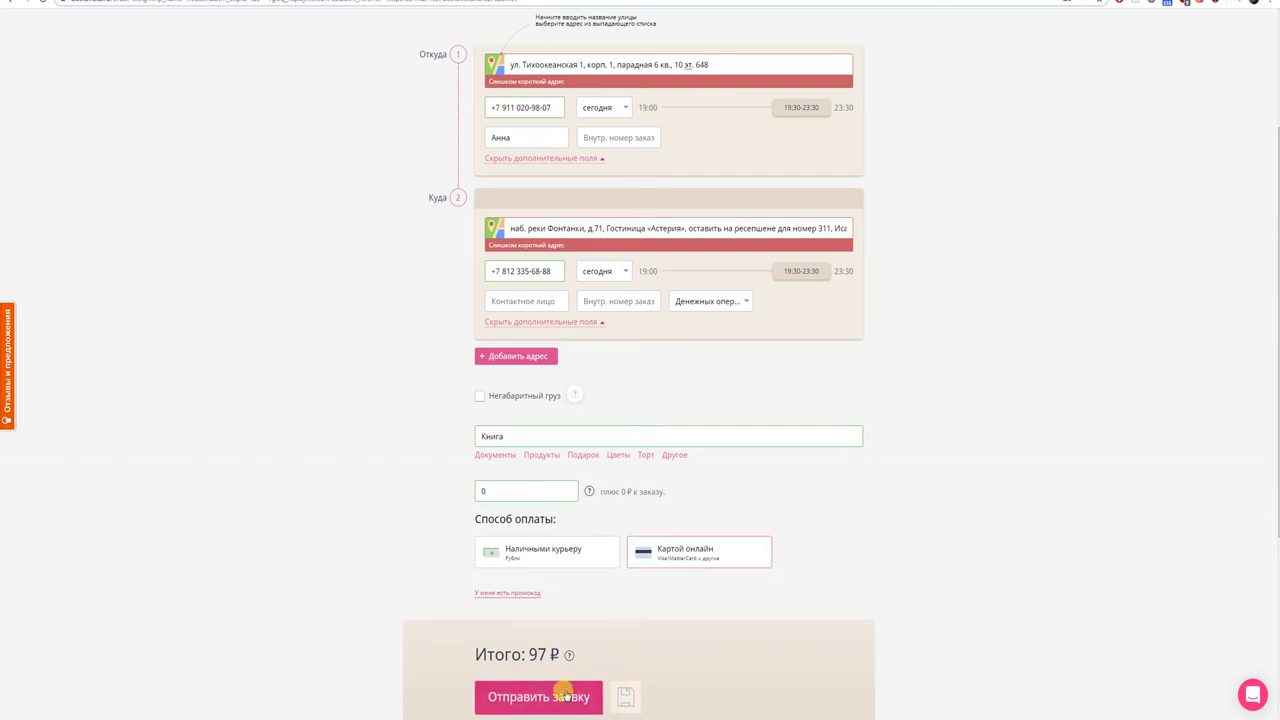
key(shift+Print)
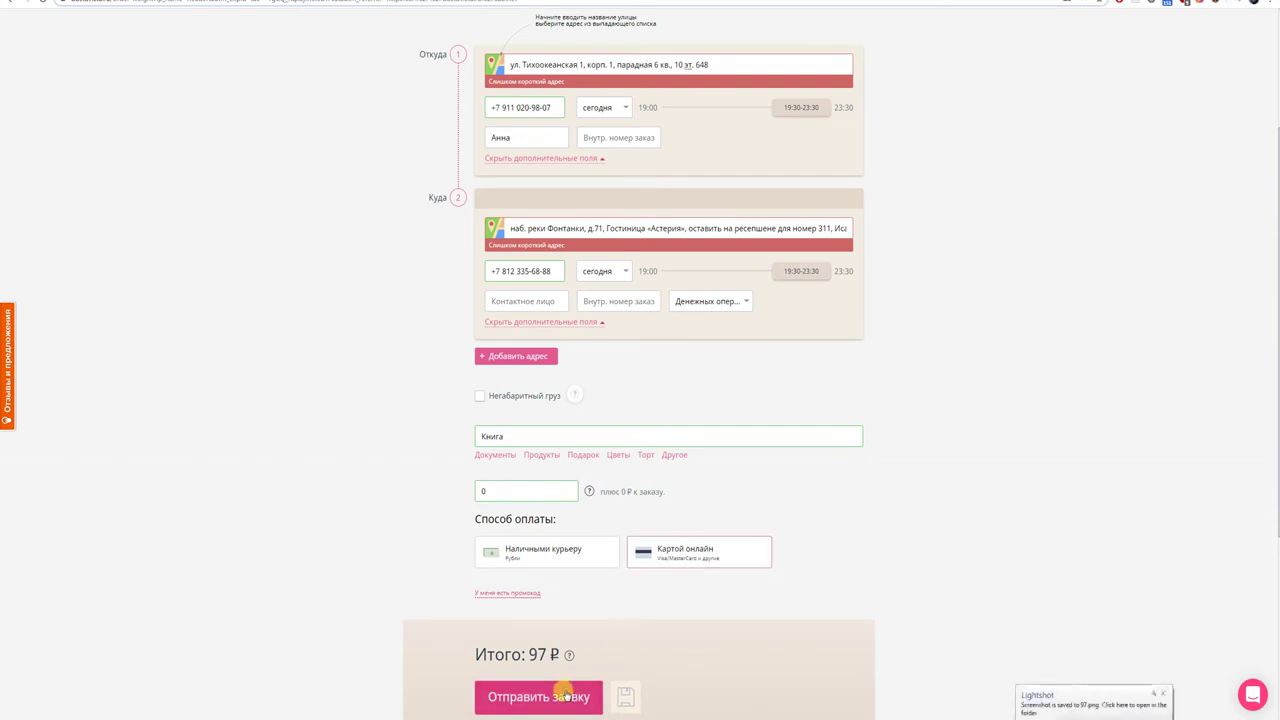
click(1163, 693)
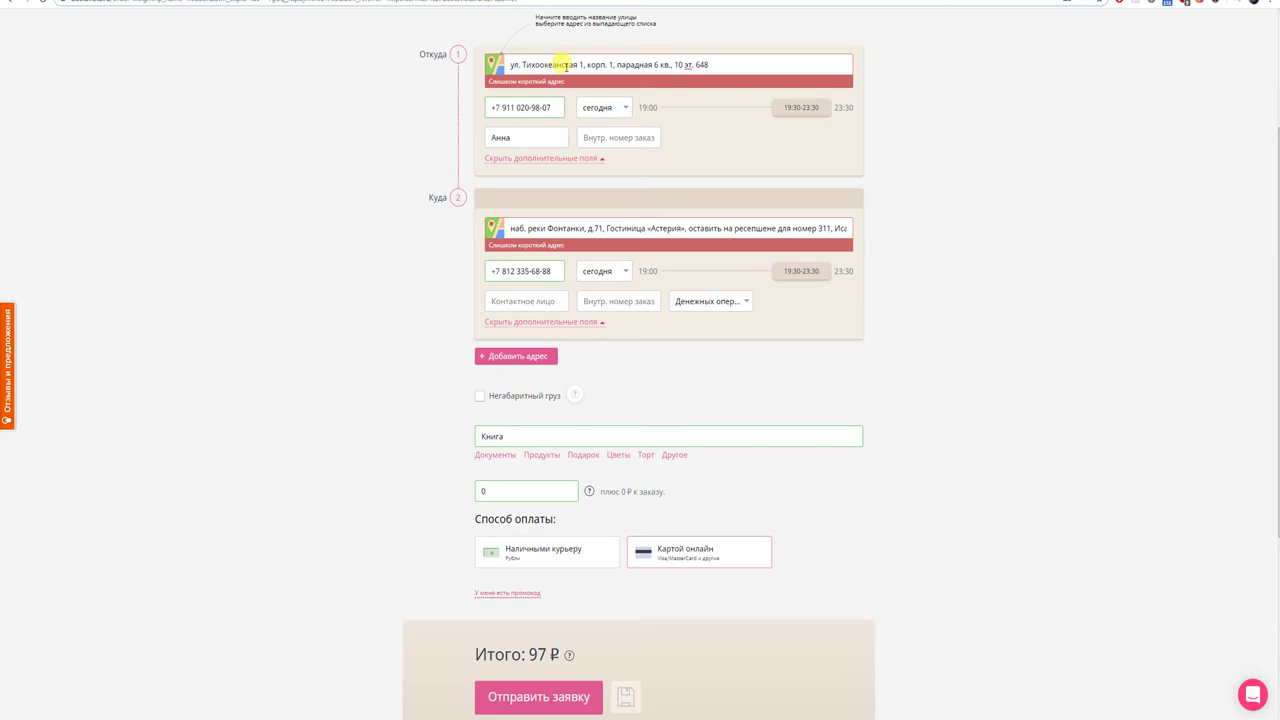
scroll(566, 66, up, 2)
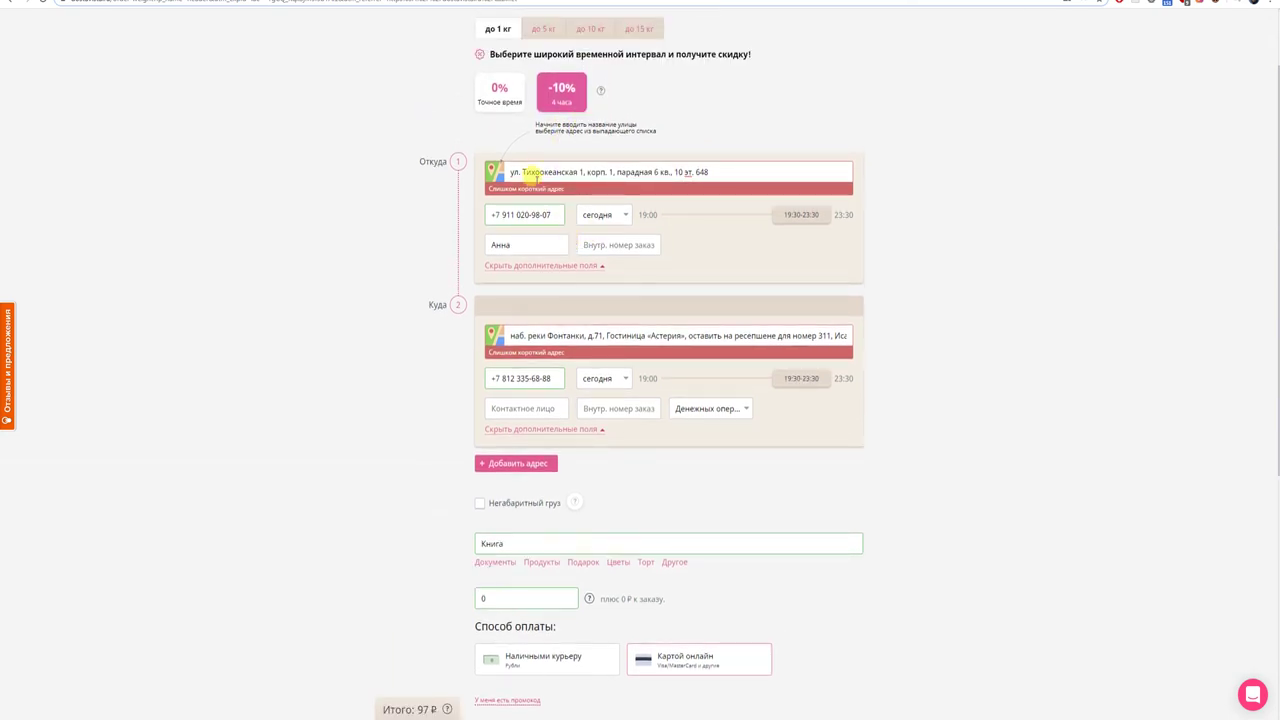
drag(708, 172, 580, 172)
key(BackSpace)
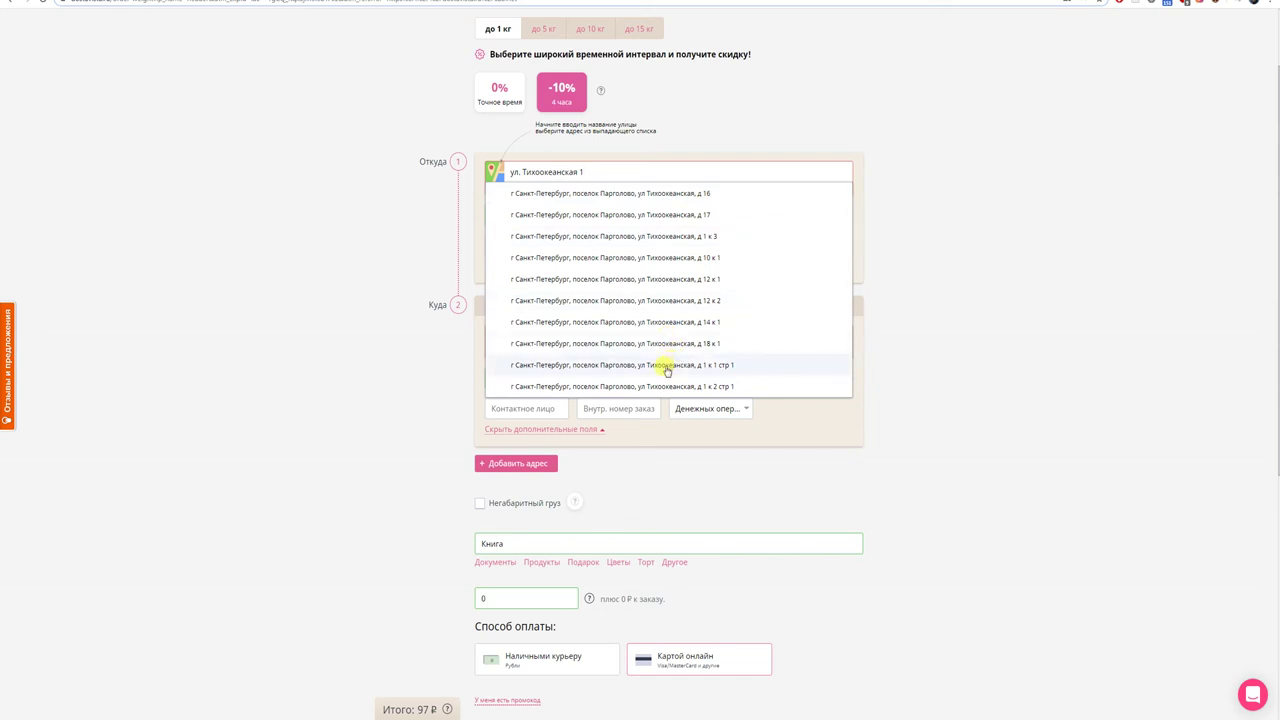
click(667, 370)
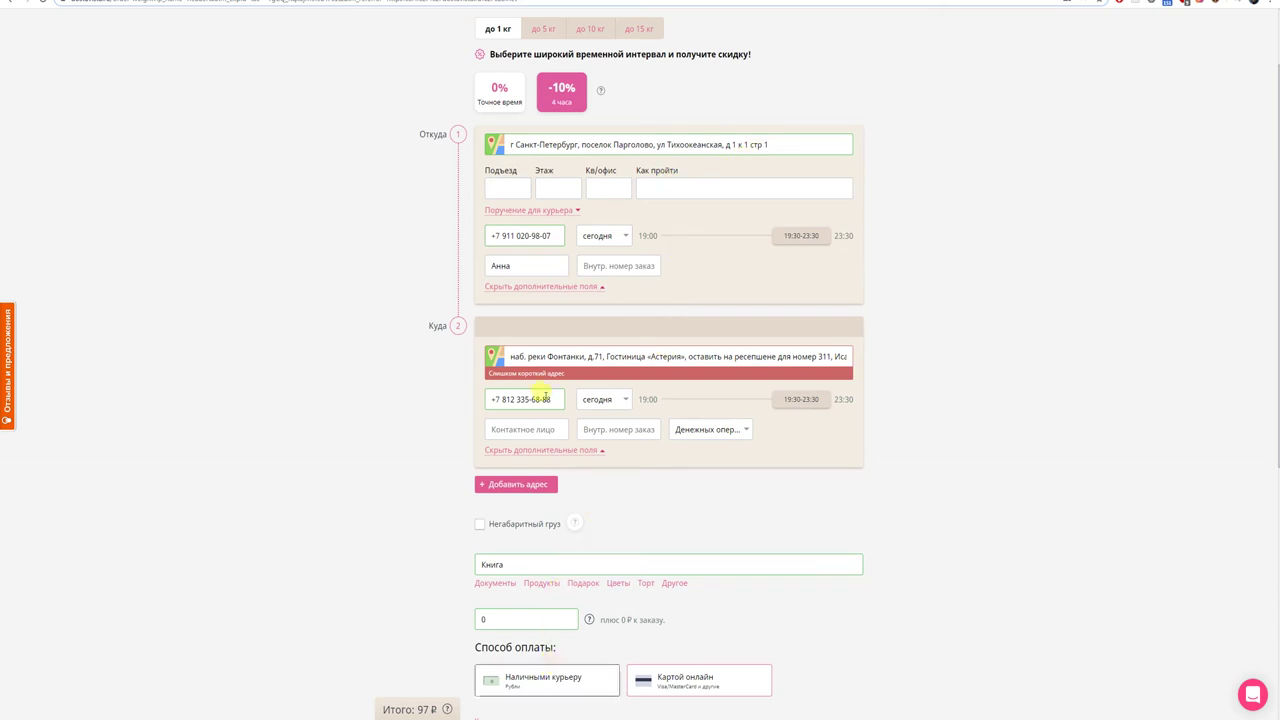
- Enter pickup entrance 6, floor 10 and apartment 648, checking them against the notes
click(503, 190)
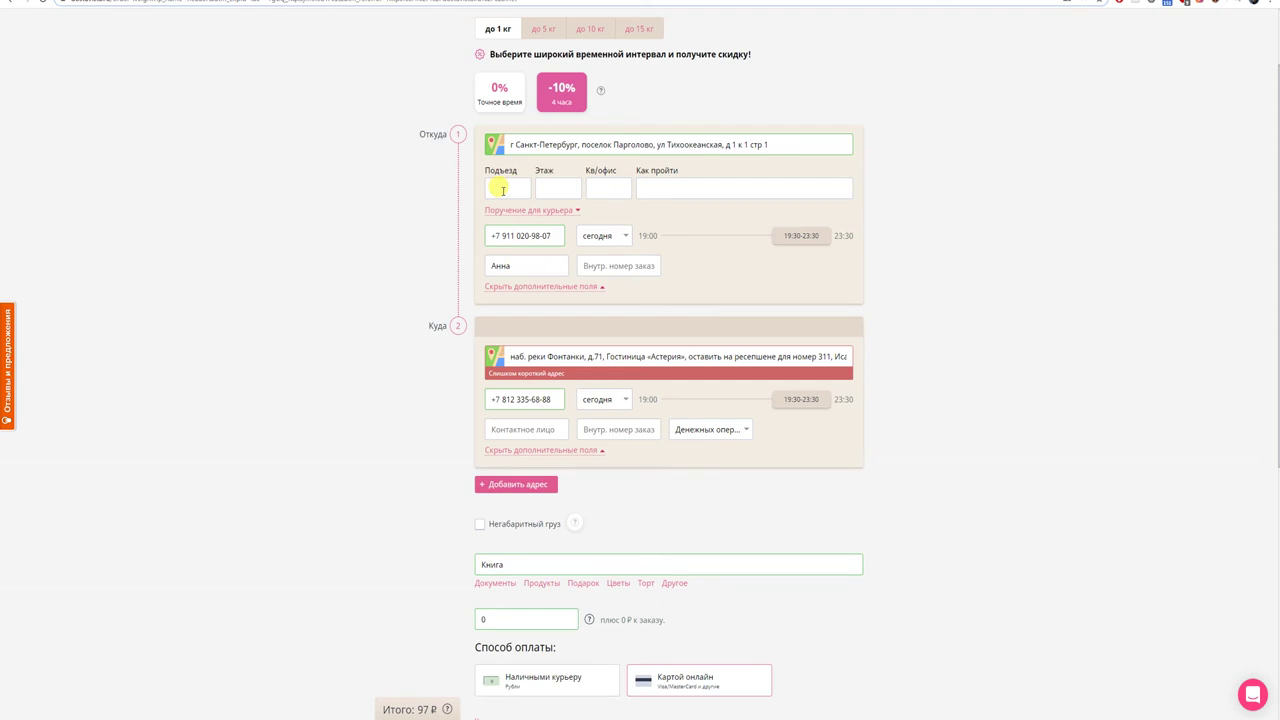
text(6)
click(557, 188)
text(10)
click(640, 712)
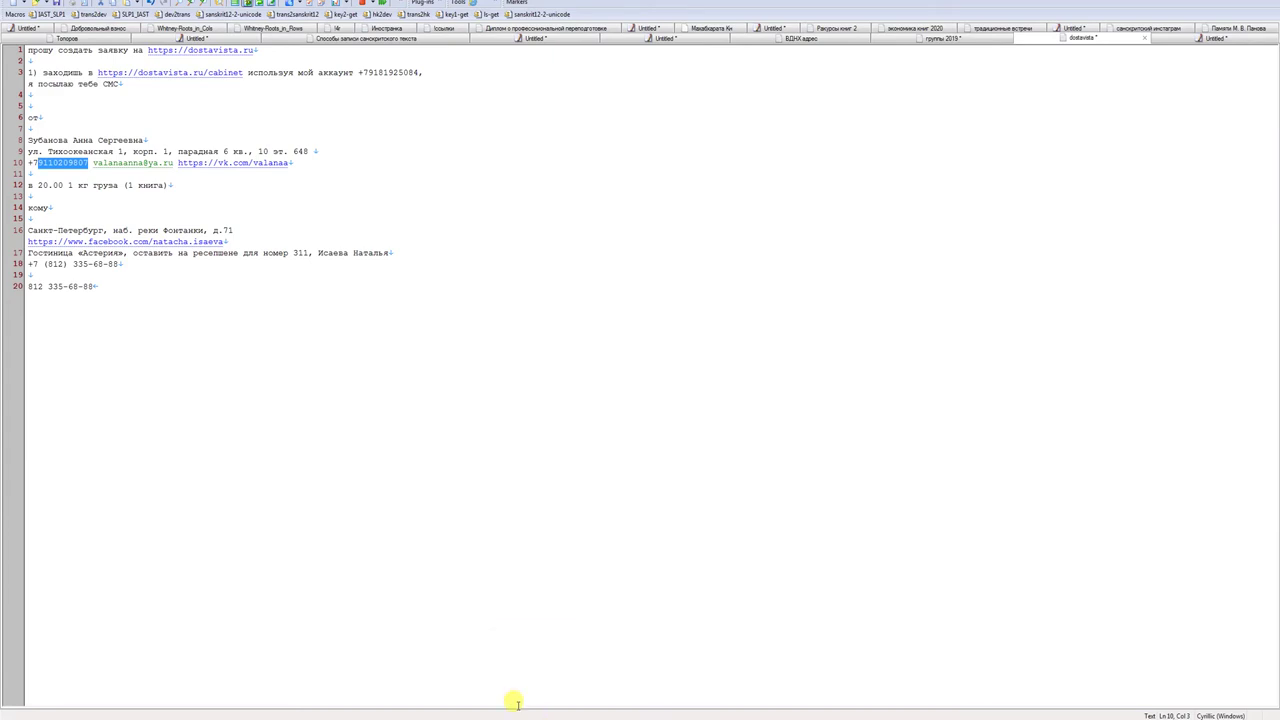
key(alt+Tab)
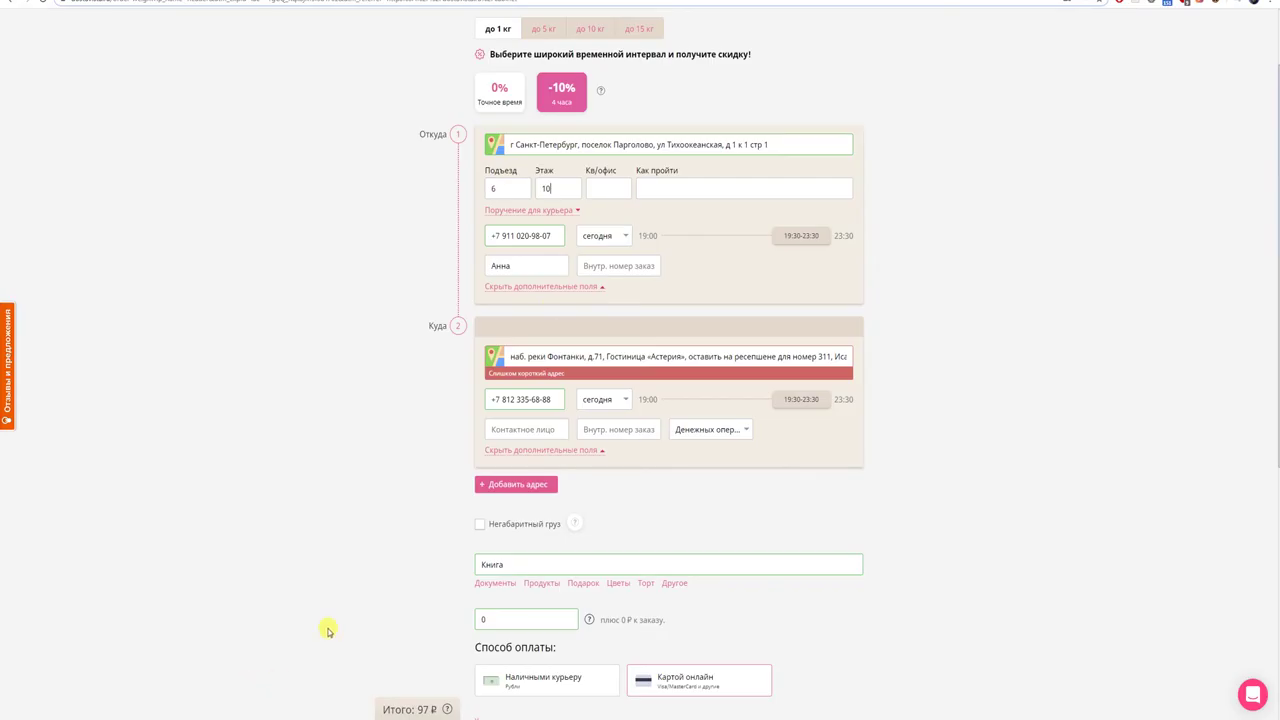
click(595, 186)
text(648)
drag(607, 355, 923, 366)
key(BackSpace)
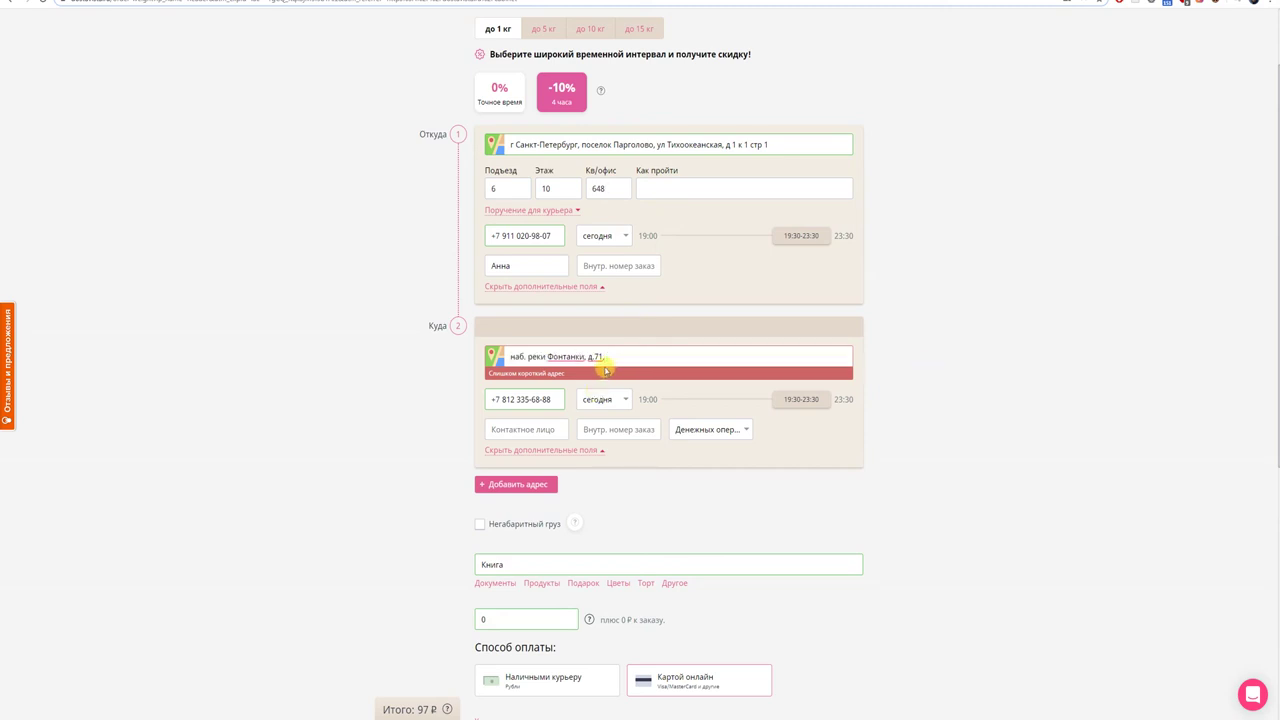
key(BackSpace)
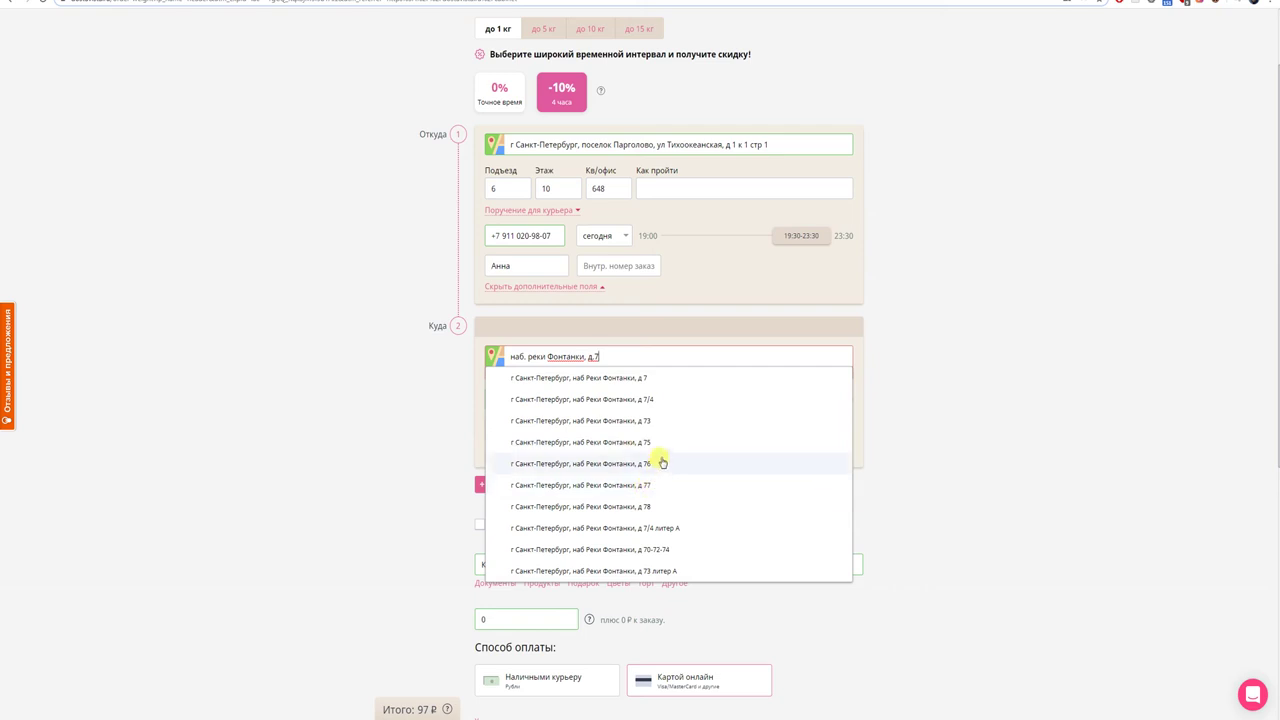
click(646, 486)
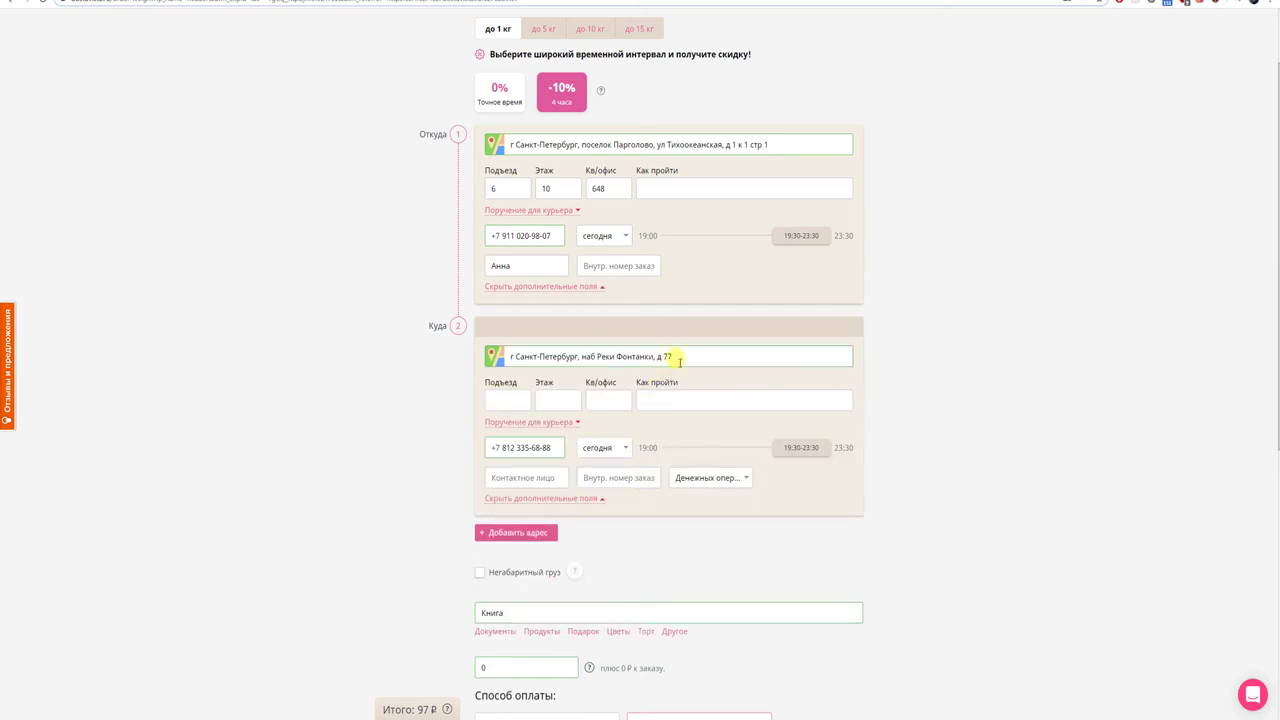
key(BackSpace)
text(1)
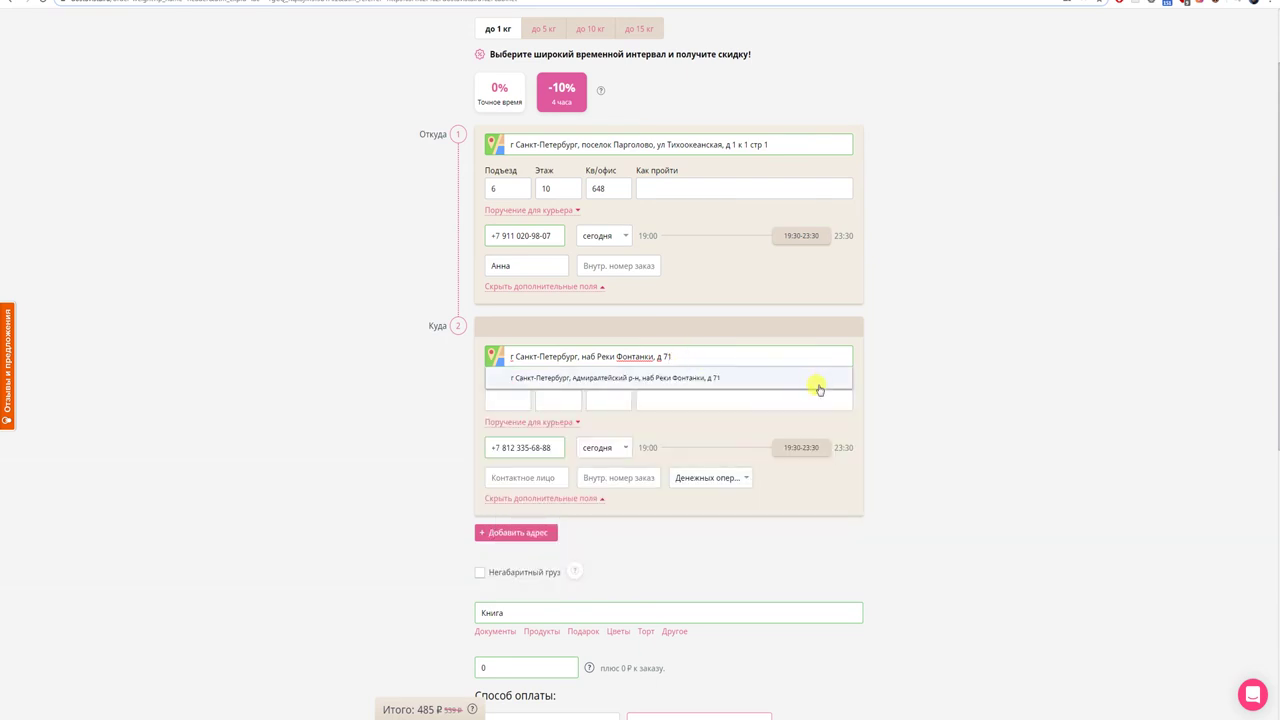
click(818, 388)
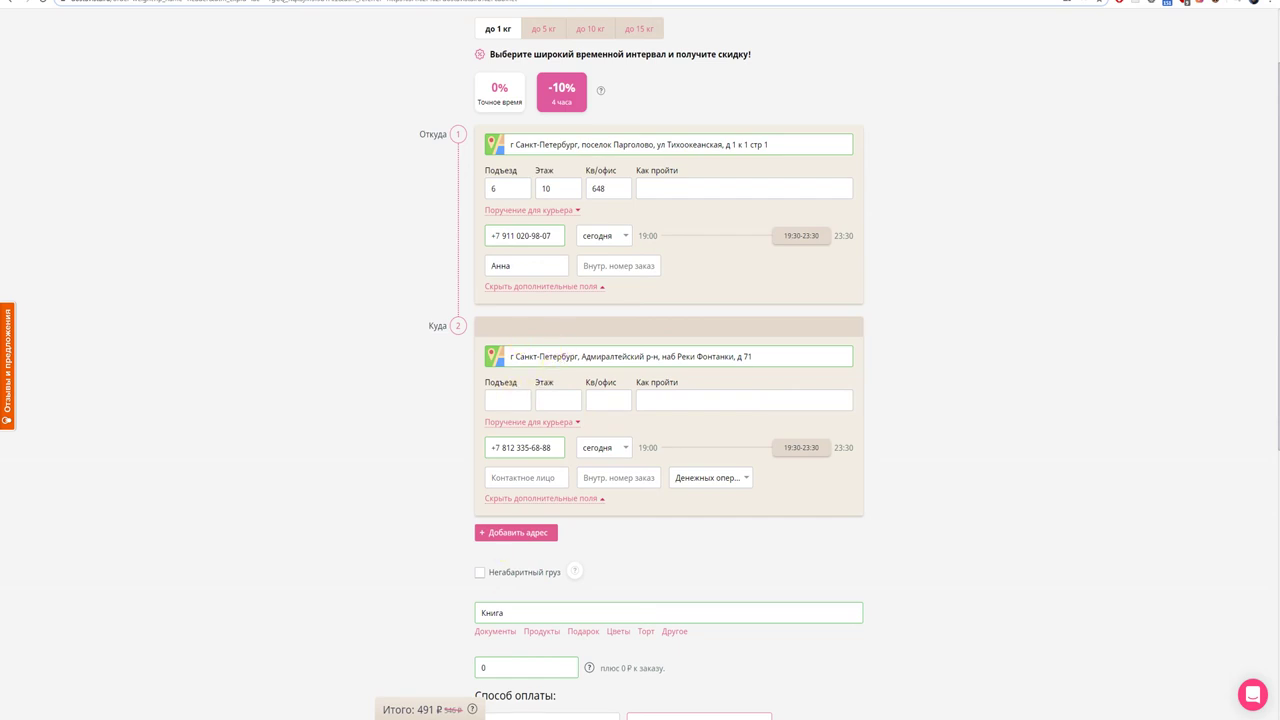
- Paste the hotel directions from the notes into the delivery Как пройти field
mouse_move(550, 718)
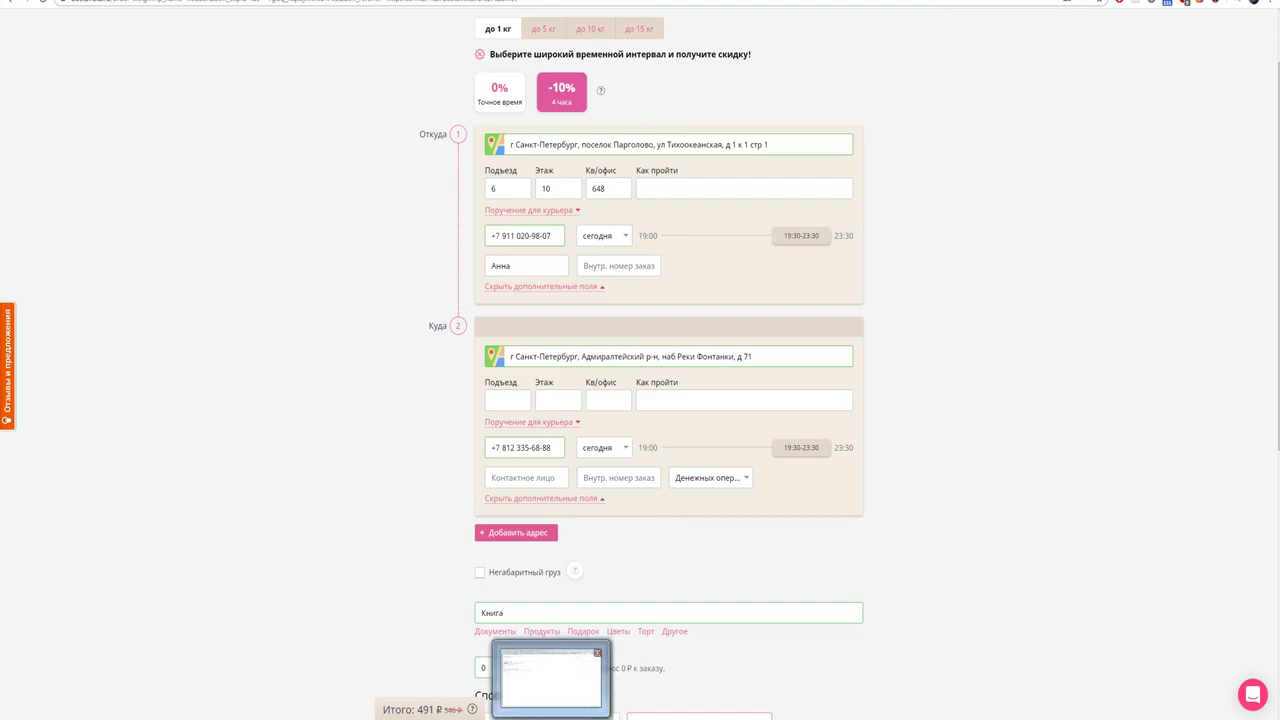
click(550, 678)
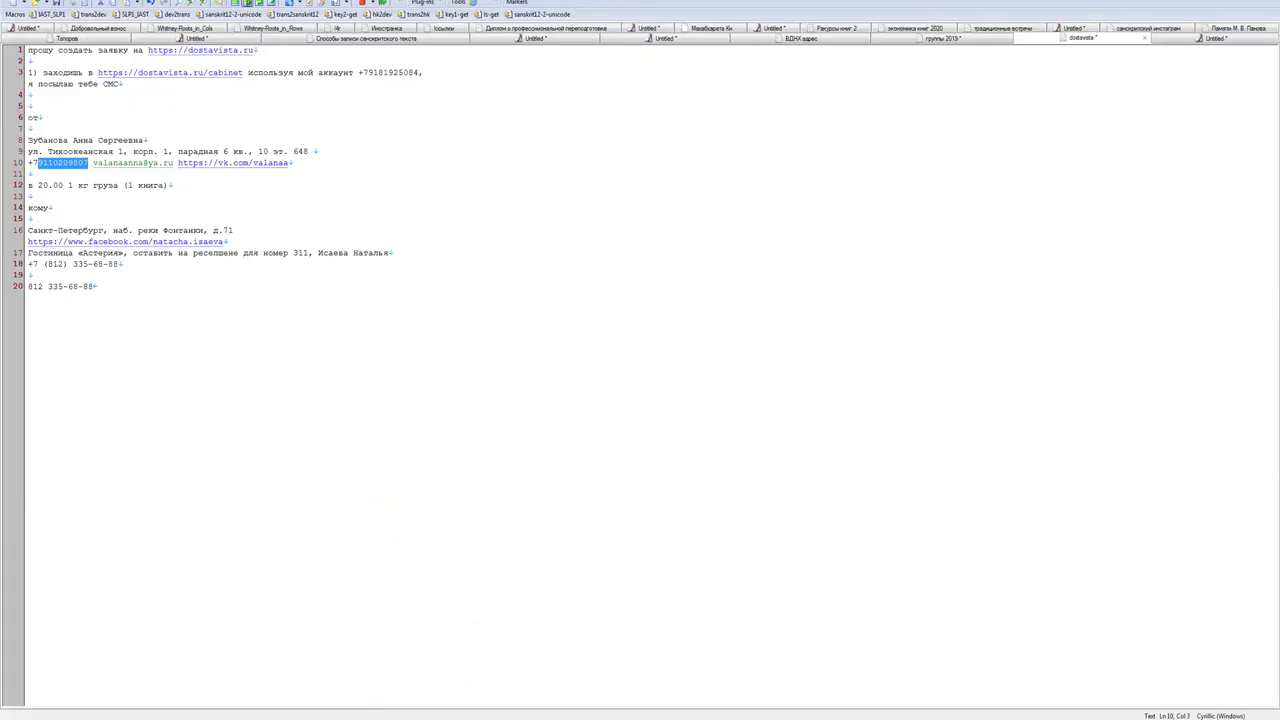
drag(118, 264, 14, 246)
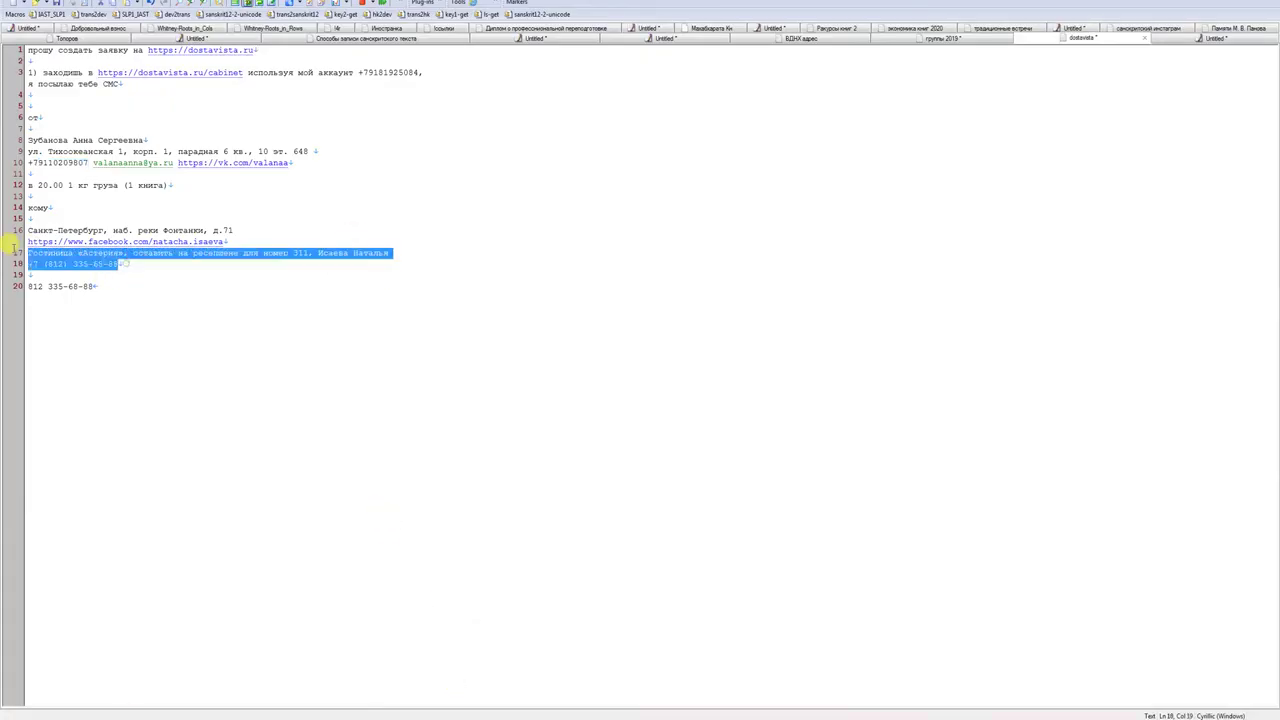
click(71, 689)
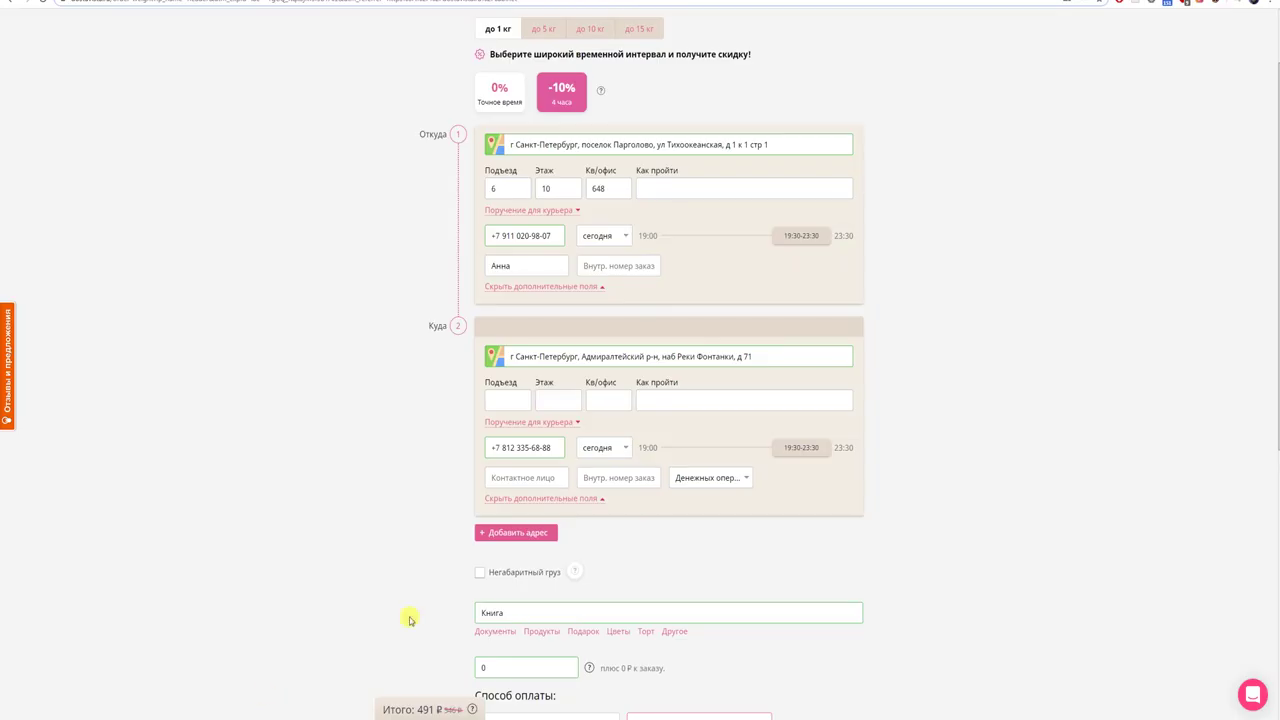
click(679, 403)
key(ctrl+v)
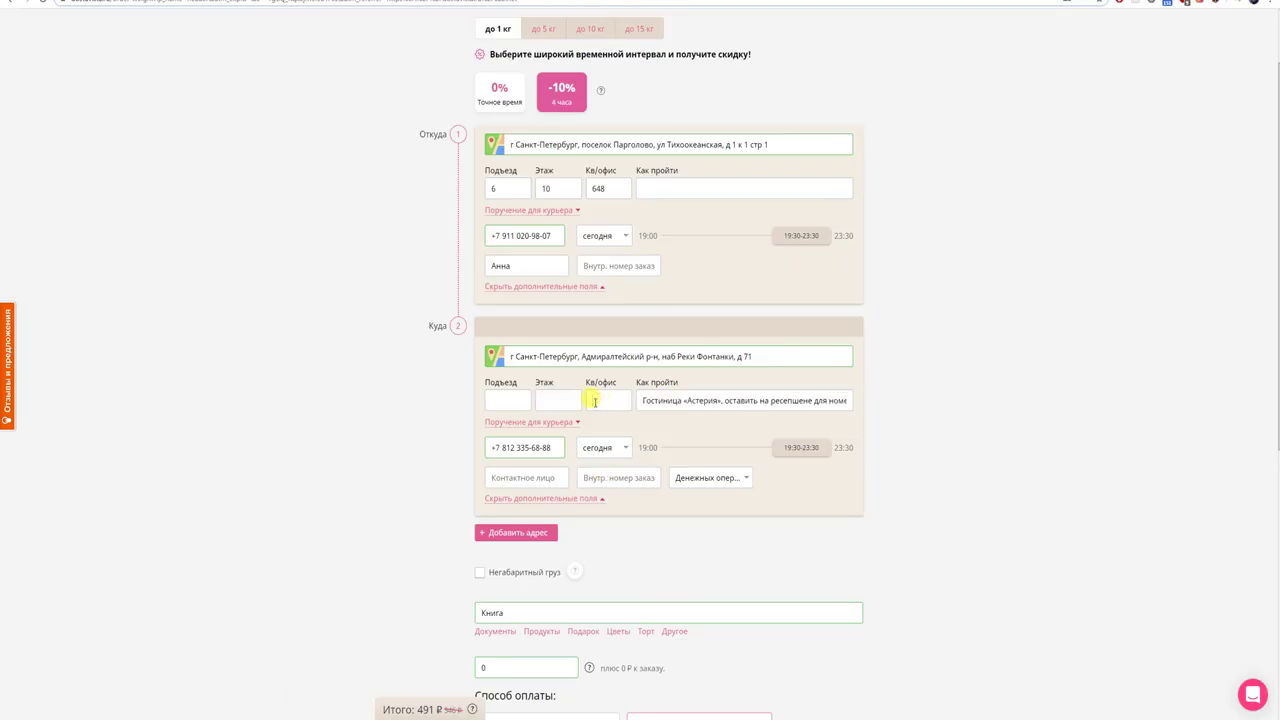
- Enter room 311 in Кв/офис and Астерия as the delivery contact
click(594, 401)
text(311)
double_click(700, 400)
key(ctrl+c)
click(545, 478)
key(ctrl+v)
- Submit the 491 ₽ order and pay for it with the saved Visa bank card
scroll(598, 533, down, 1)
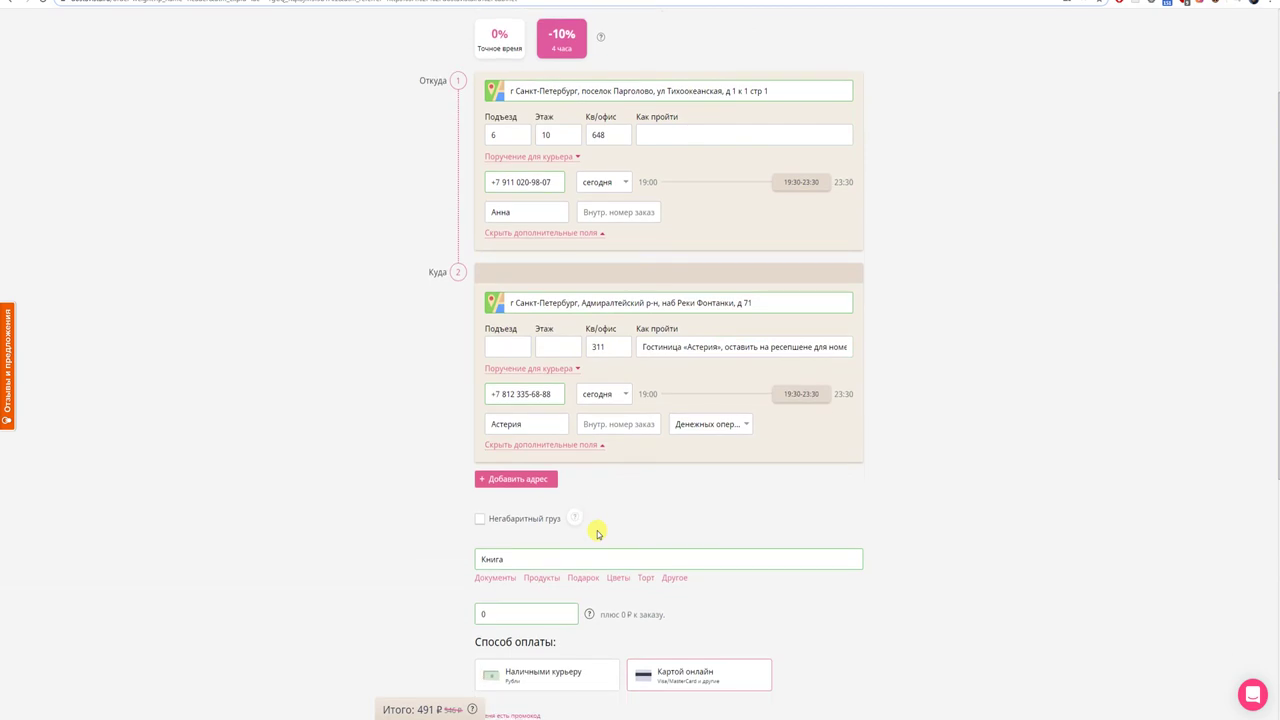
scroll(598, 533, down, 1)
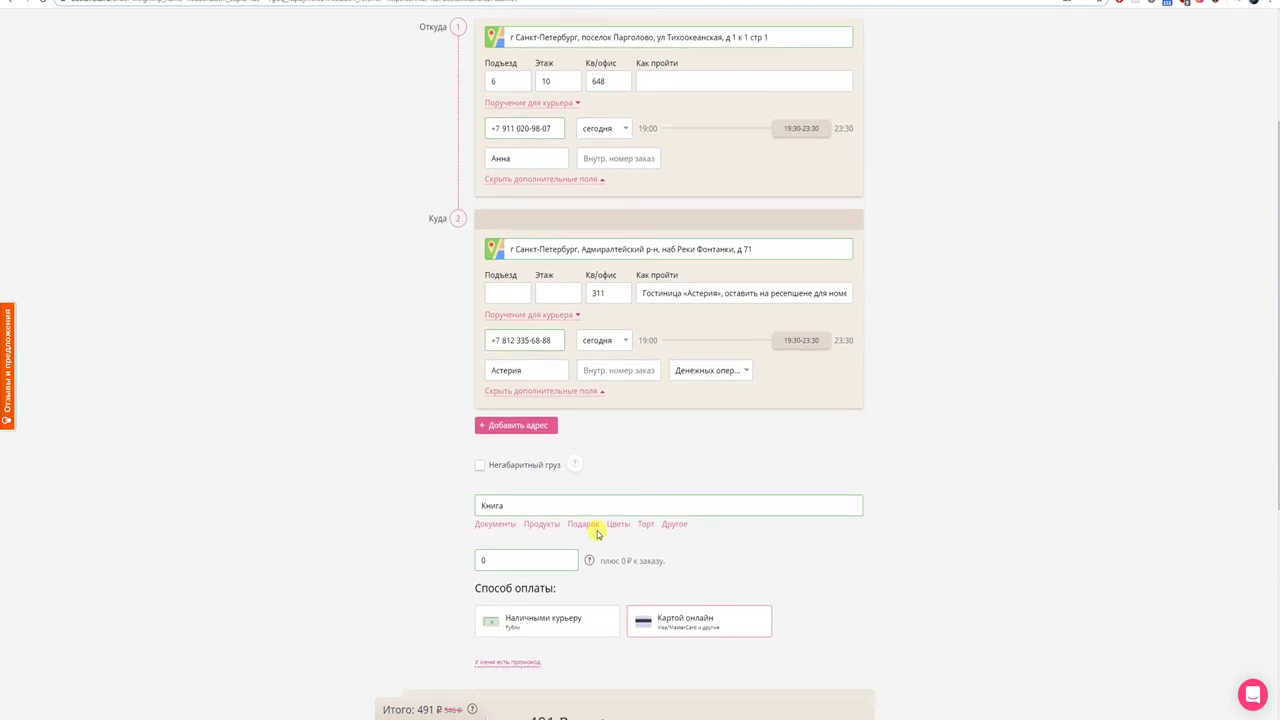
scroll(598, 533, down, 1)
scroll(598, 533, down, 1)
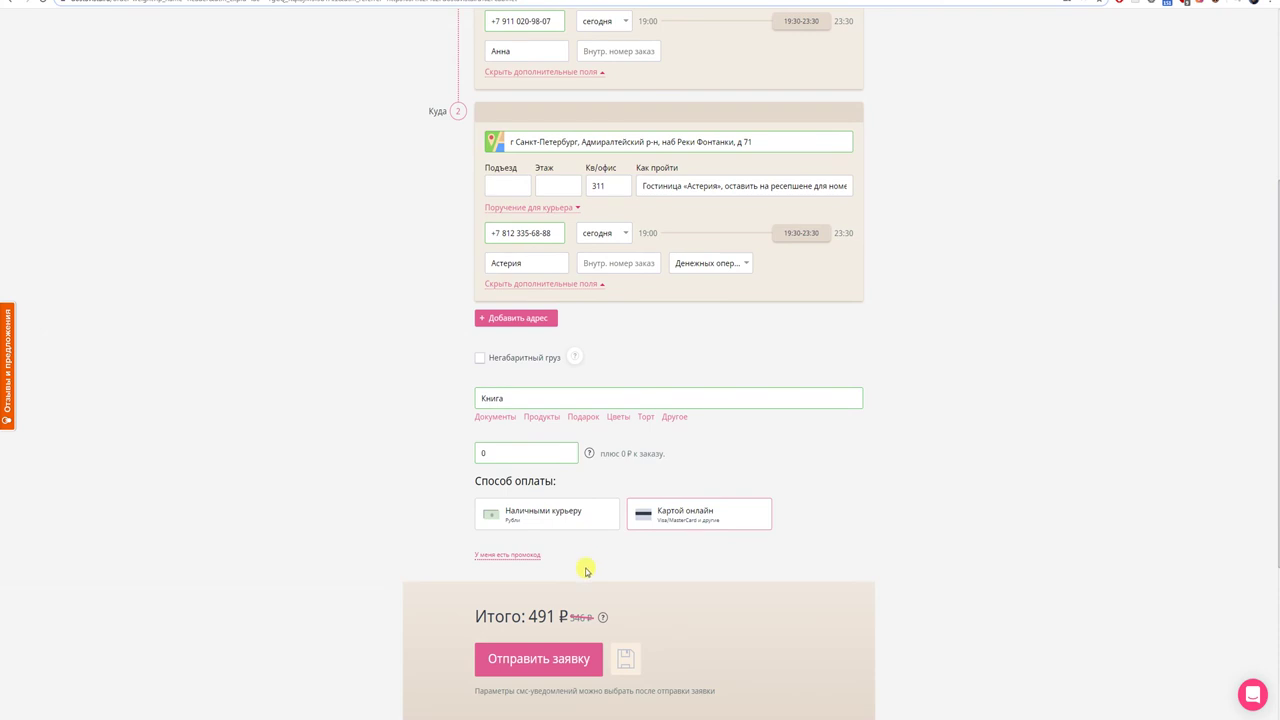
scroll(586, 570, down, 1)
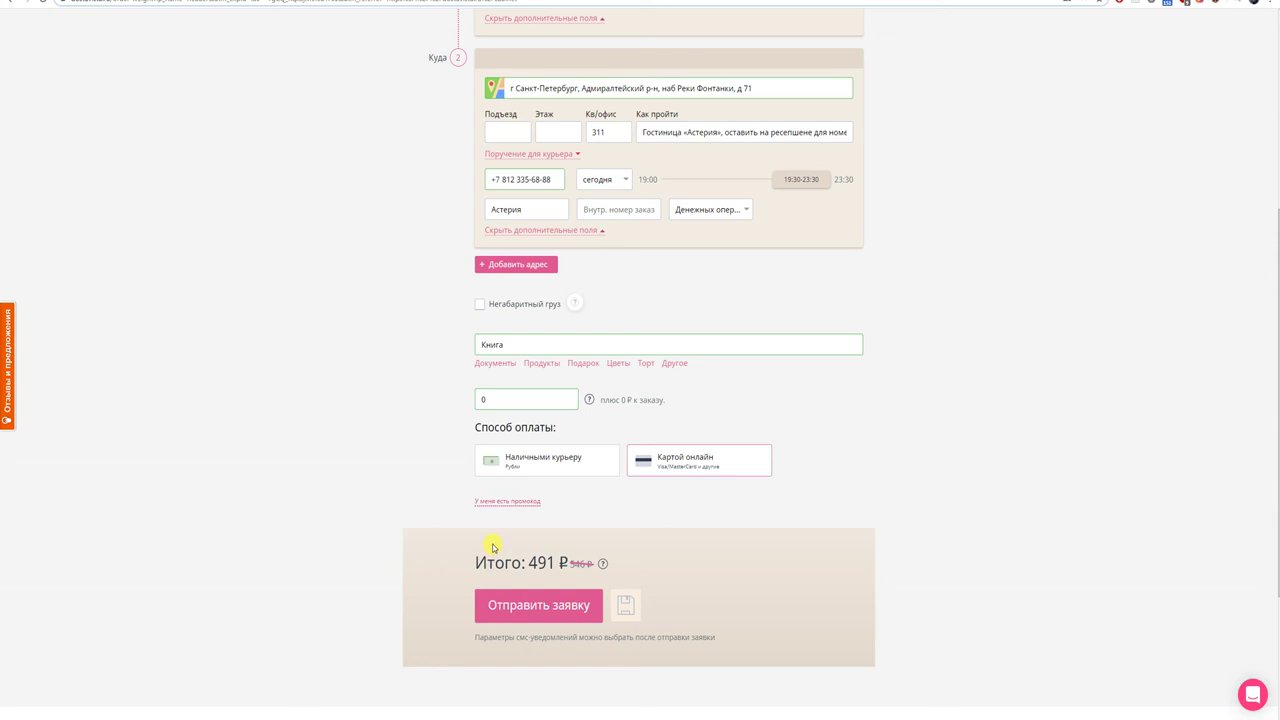
click(521, 606)
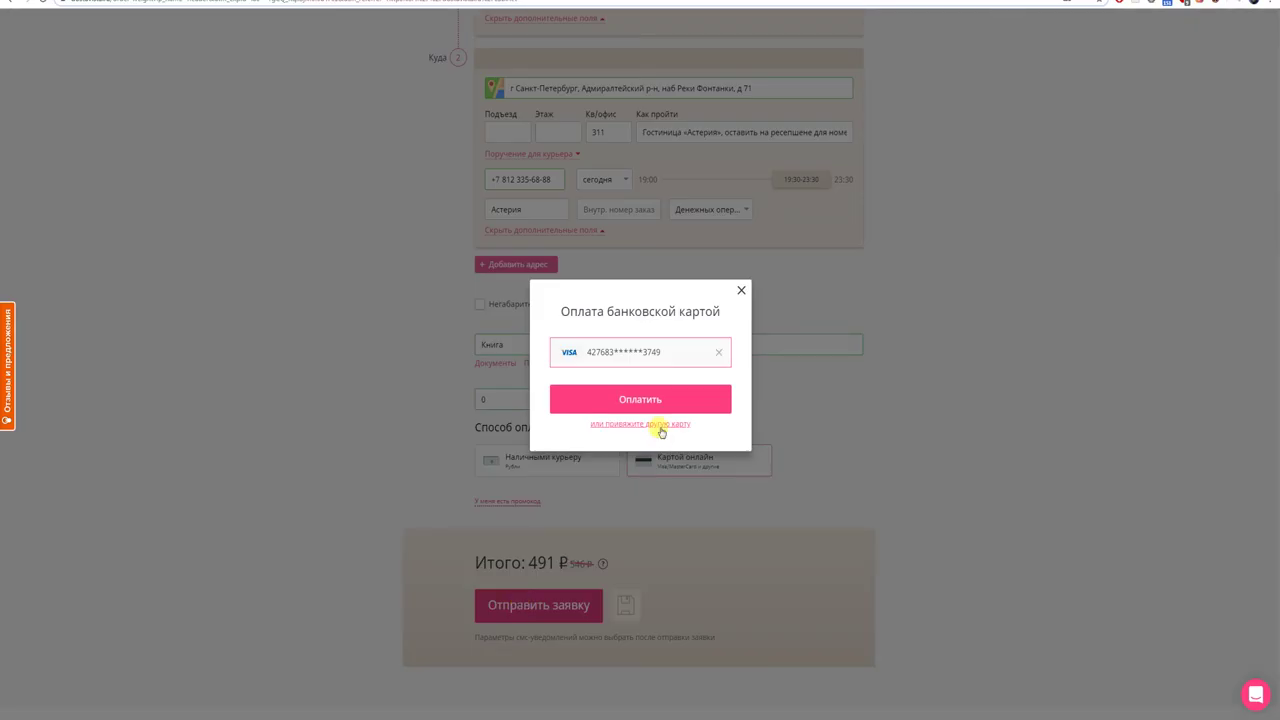
click(655, 402)
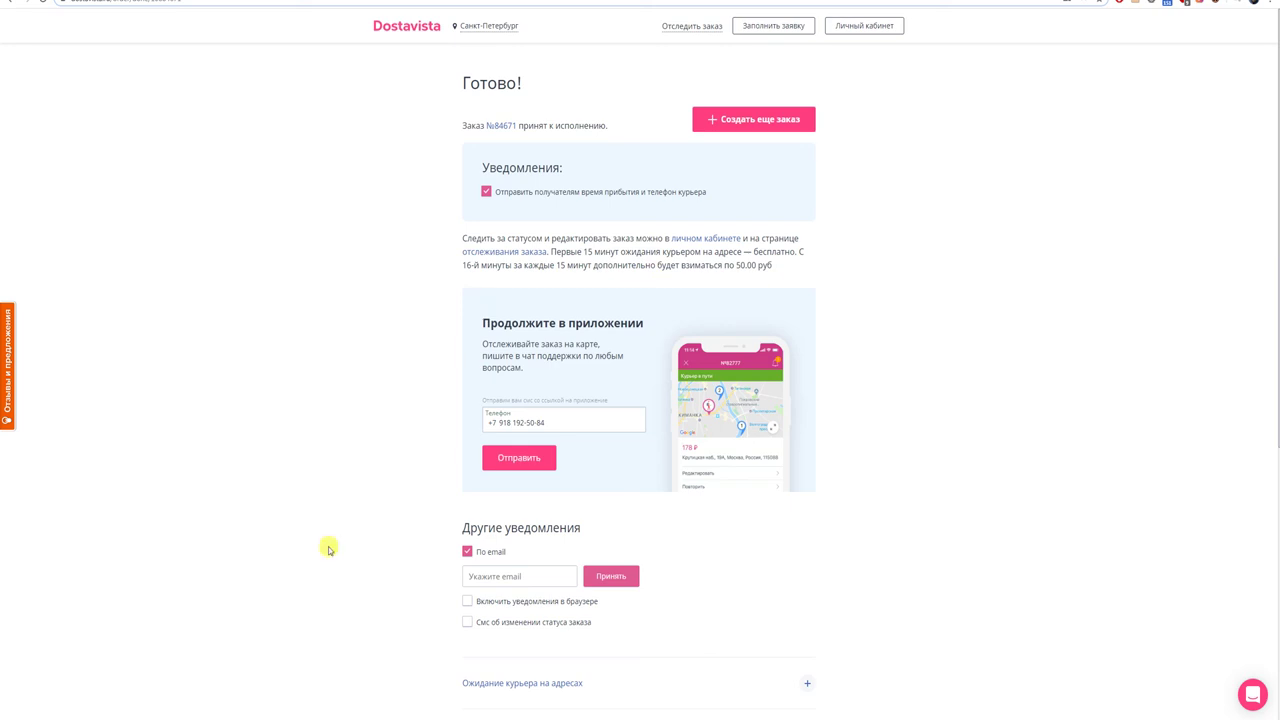
- Open the accepted order's details page via its order-number link on the Готово! page
click(501, 127)
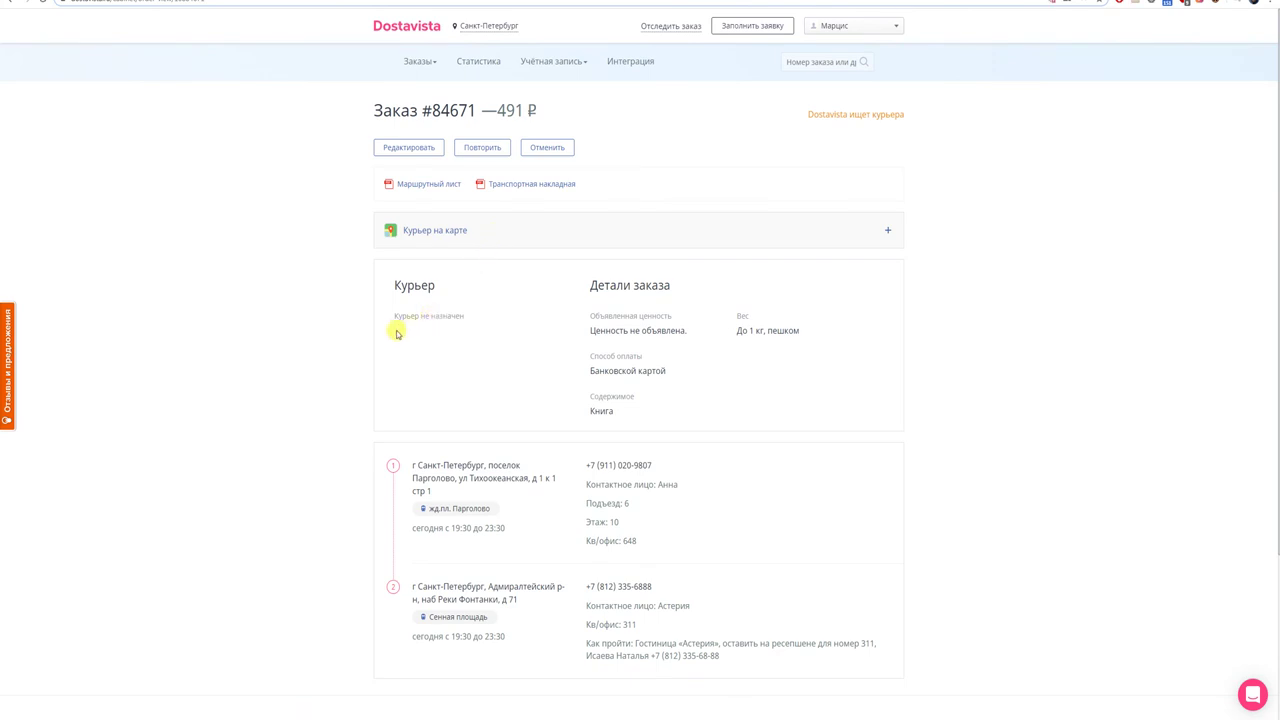
scroll(396, 334, down, 1)
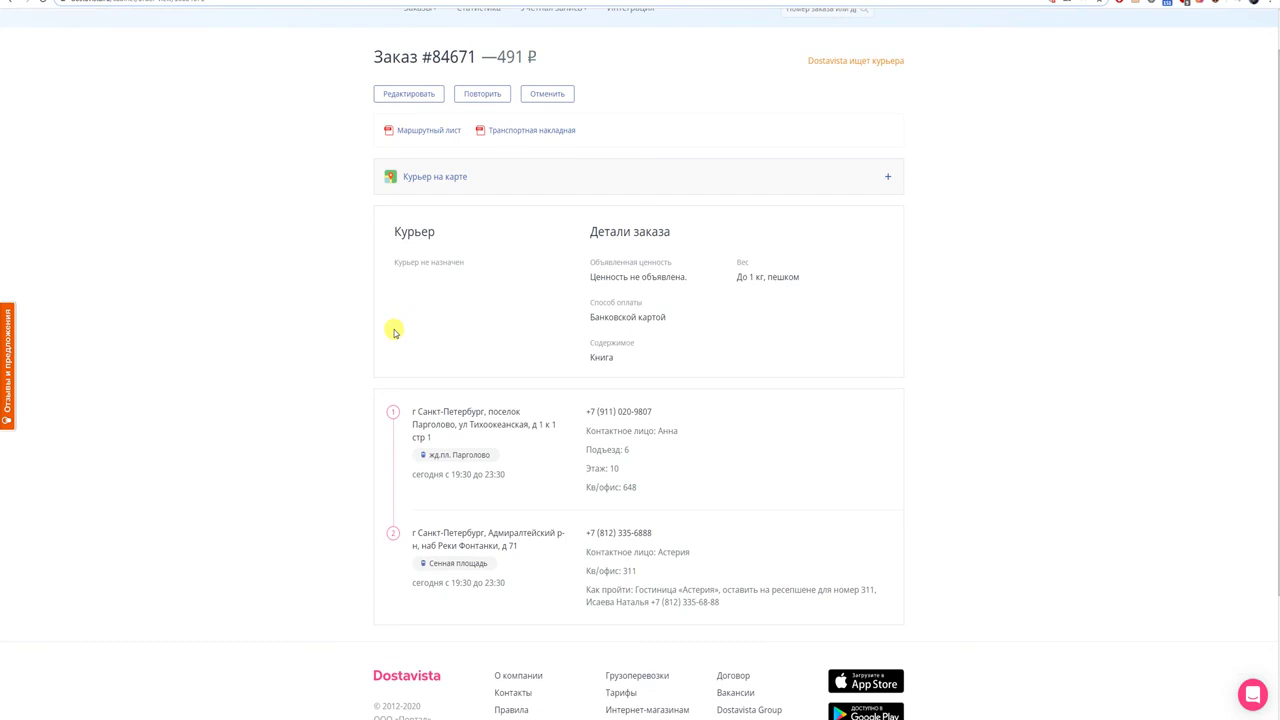
scroll(396, 334, up, 1)
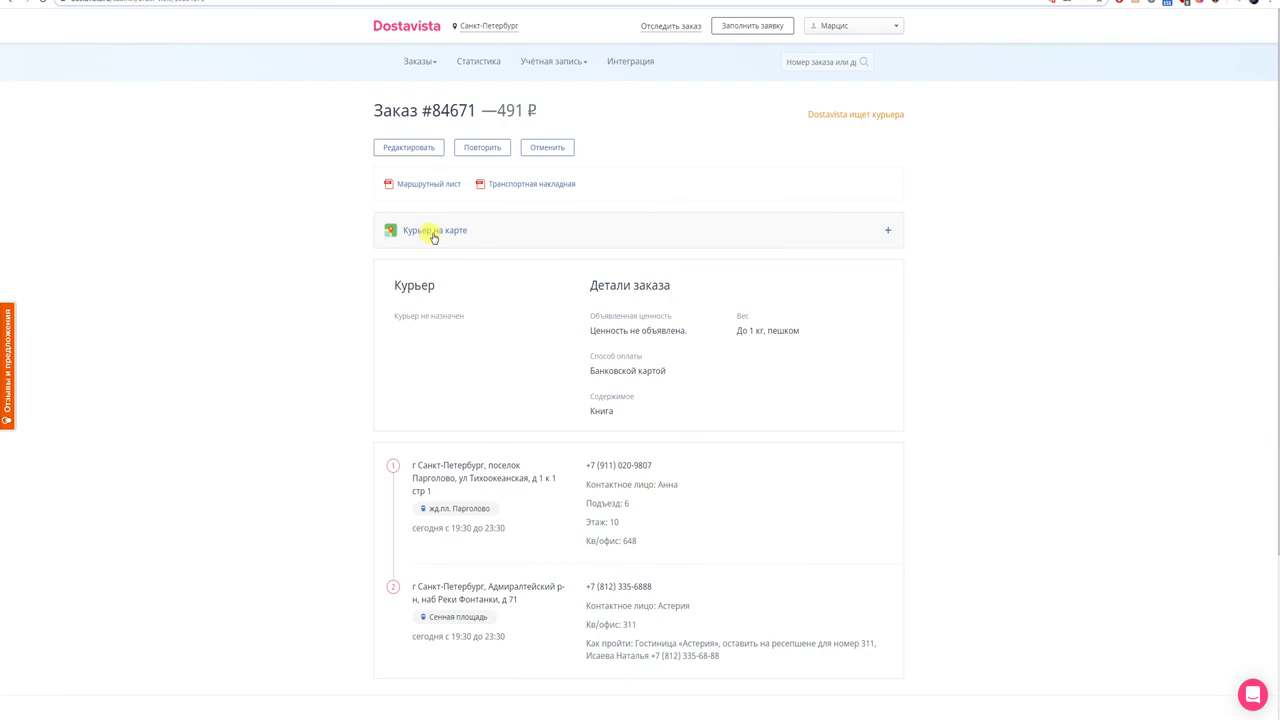
- Expand the Курьер на карте map and zoom and pan to frame both address markers
click(887, 230)
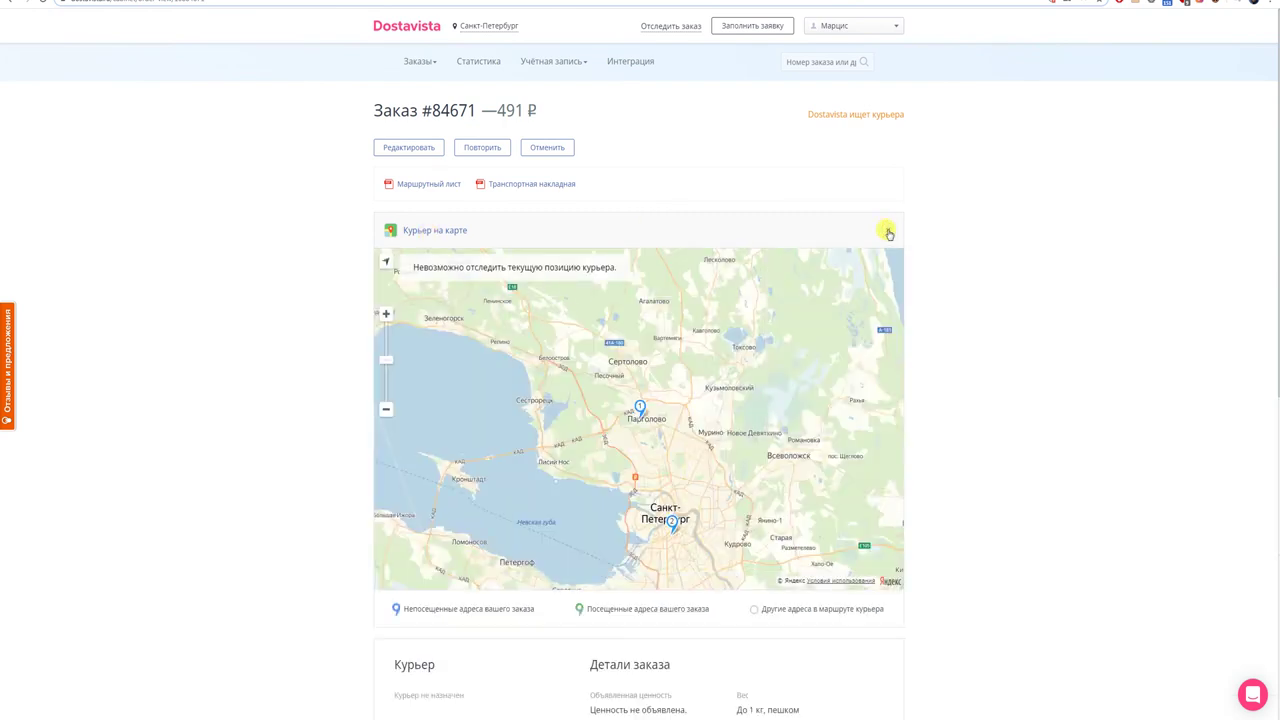
scroll(749, 332, down, 1)
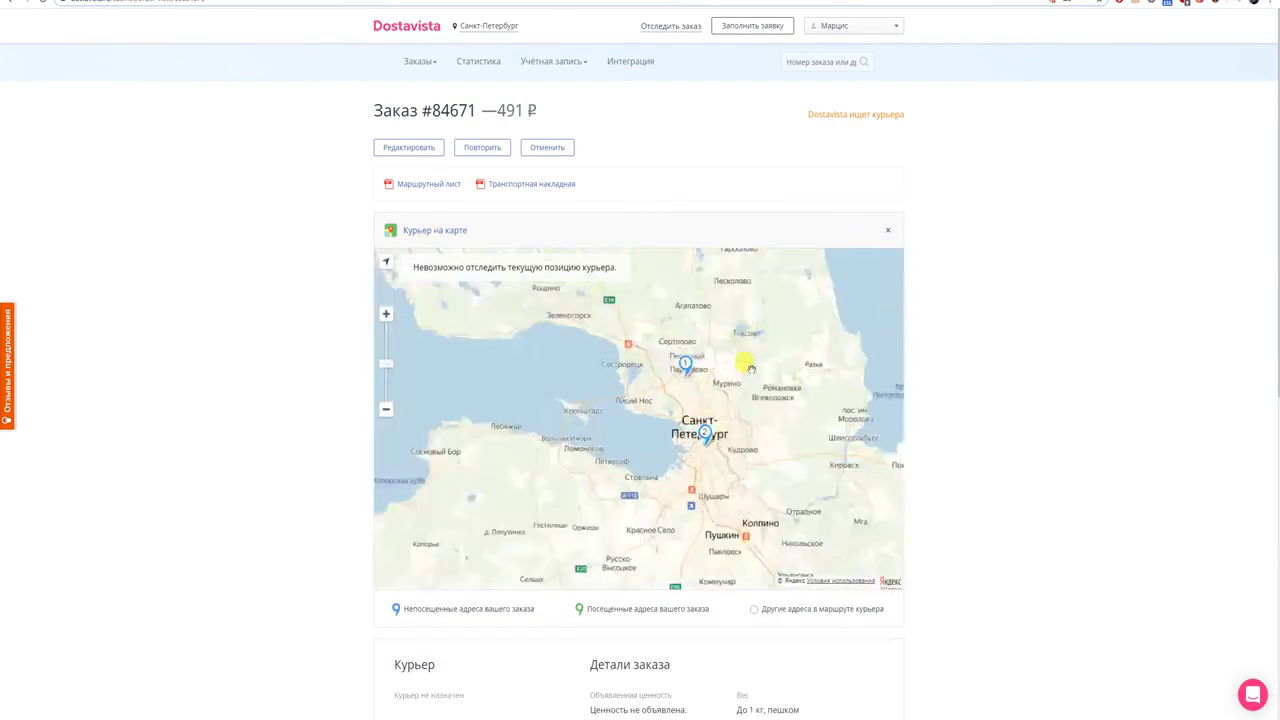
scroll(740, 480, up, 2)
scroll(720, 529, down, 2)
drag(720, 529, 720, 423)
scroll(726, 430, up, 1)
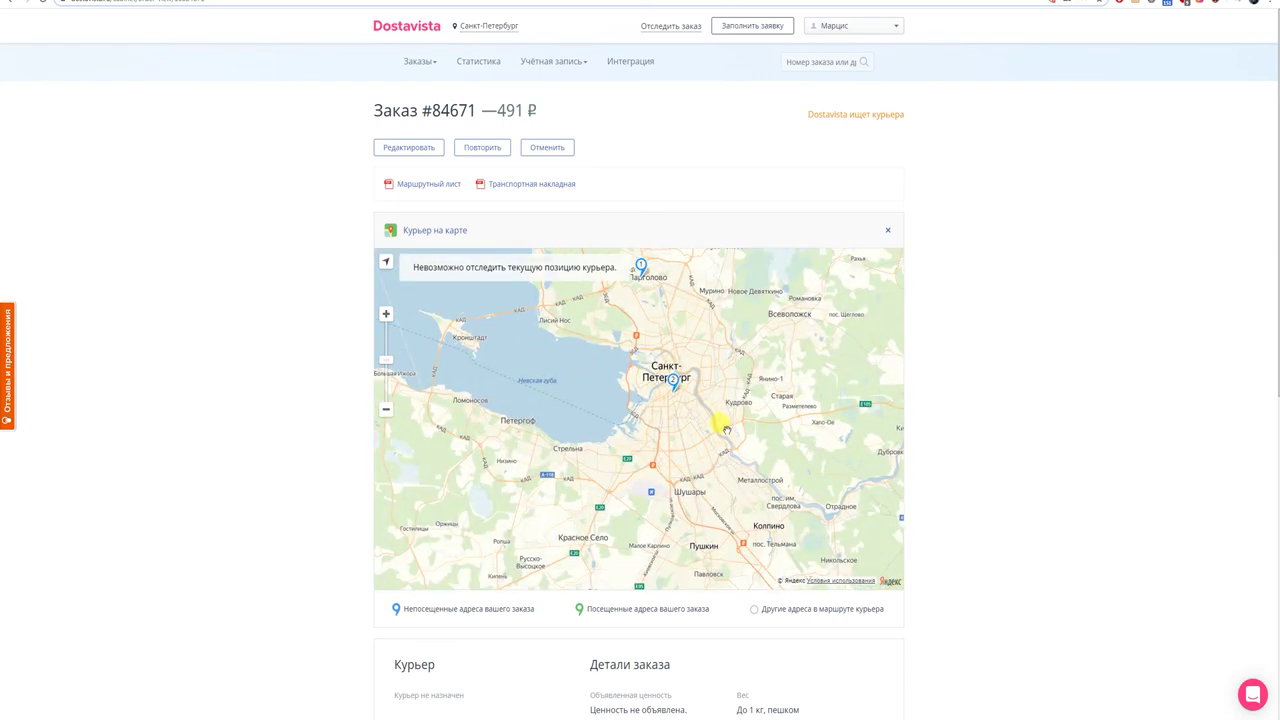
scroll(726, 430, up, 1)
scroll(722, 430, down, 2)
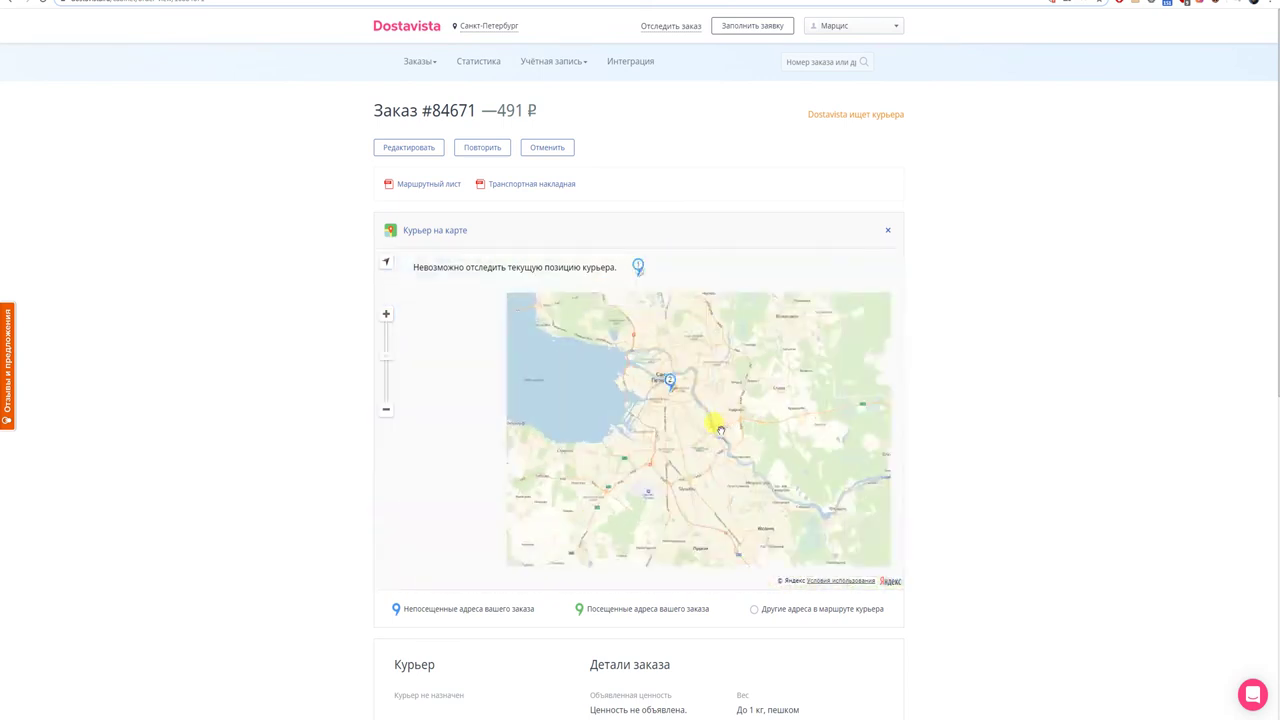
scroll(720, 428, down, 1)
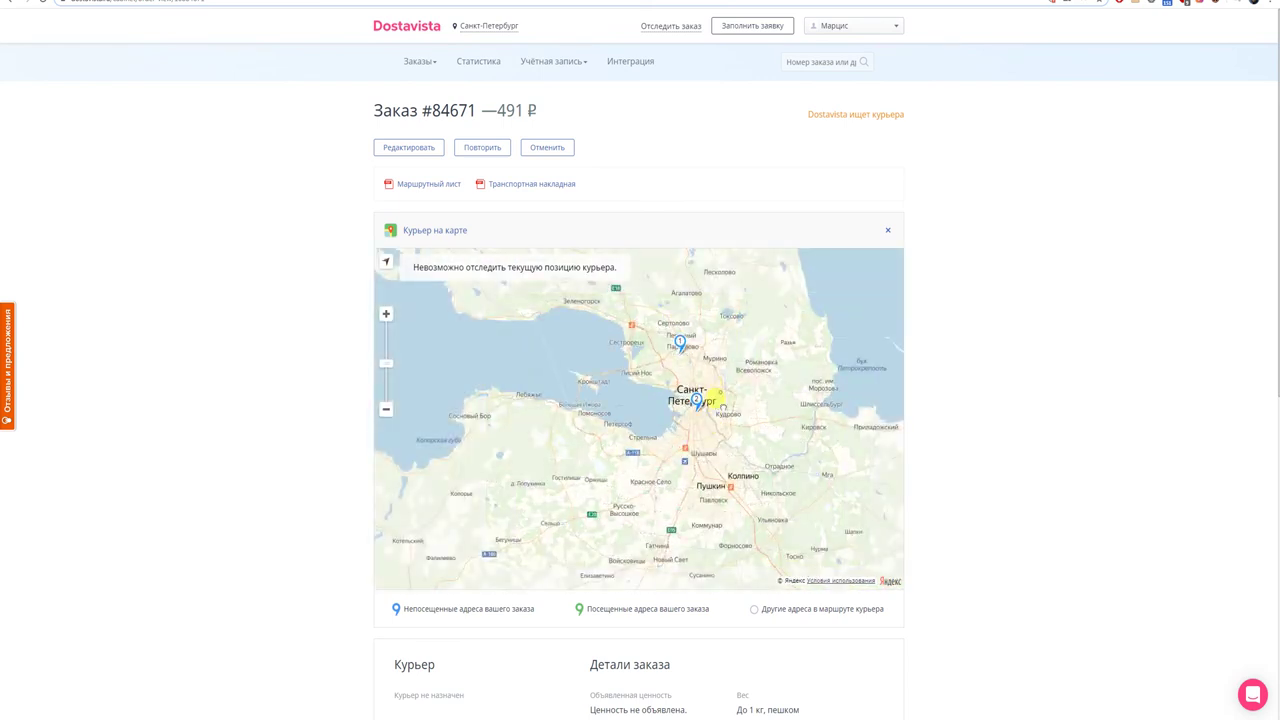
drag(723, 407, 729, 443)
scroll(729, 443, up, 2)
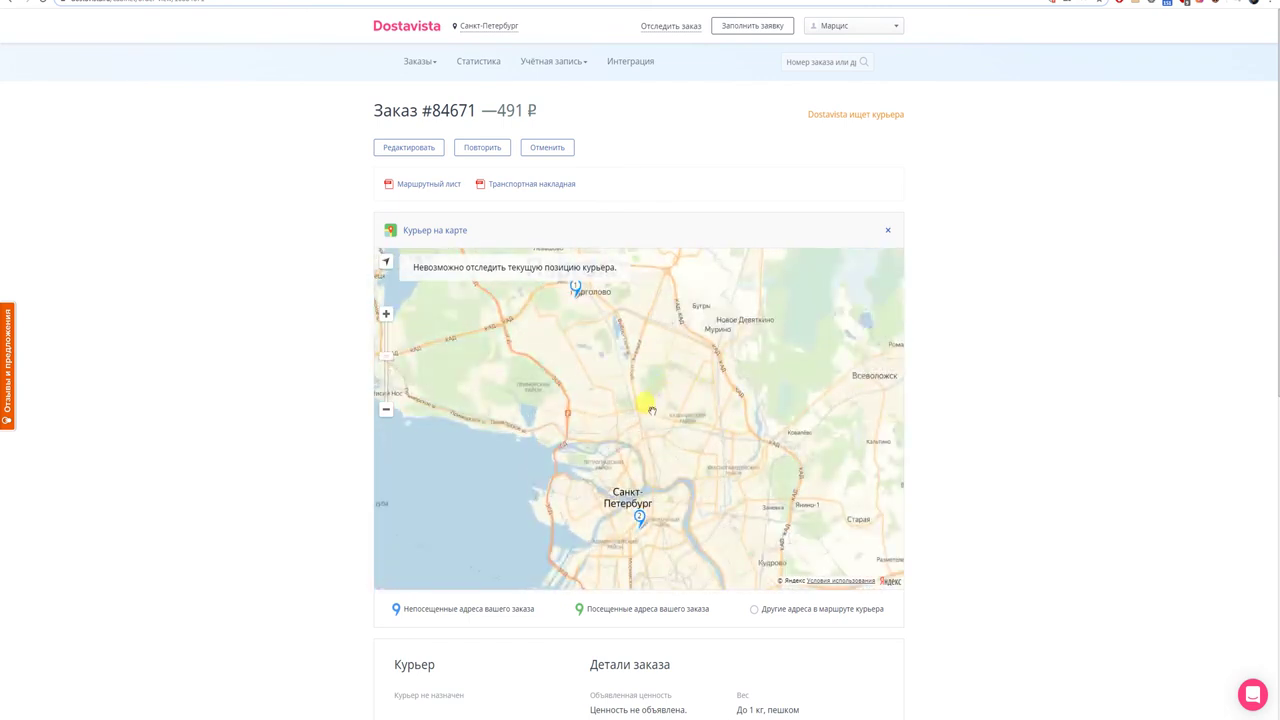
drag(651, 410, 680, 440)
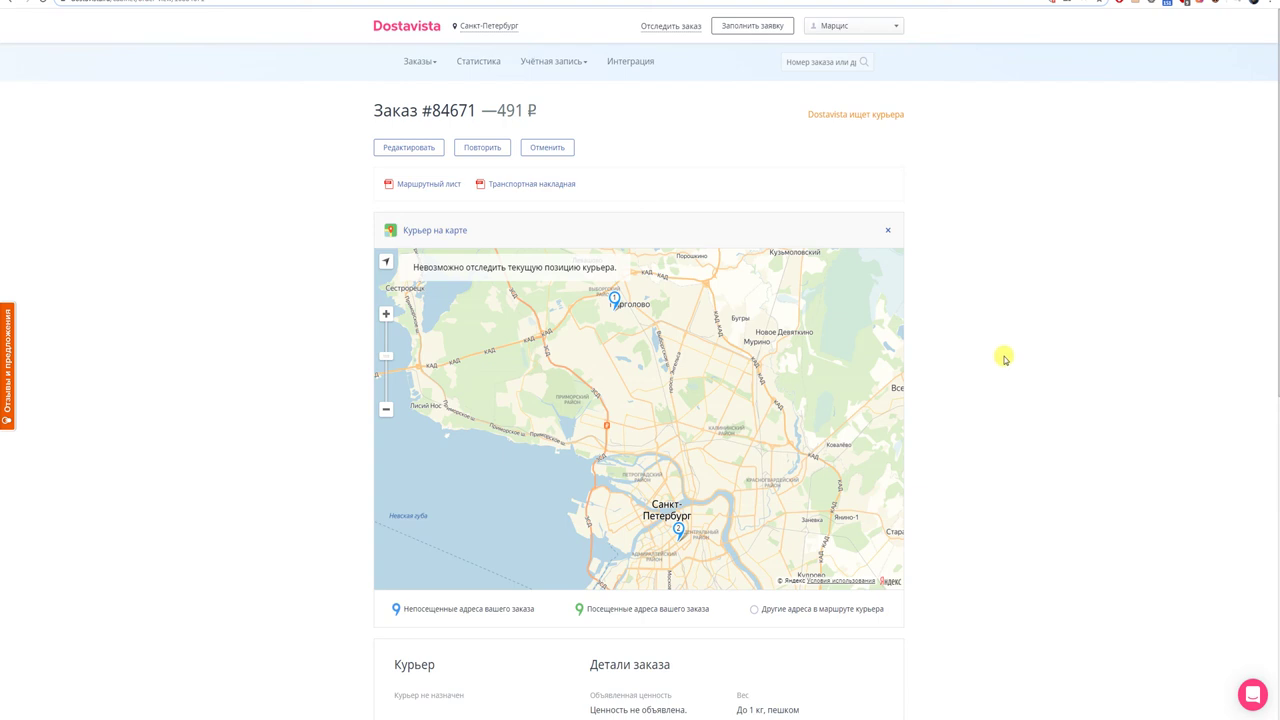
- Open the account menu and scroll down the order page
click(852, 28)
scroll(864, 515, down, 2)
mouse_move(1080, 714)
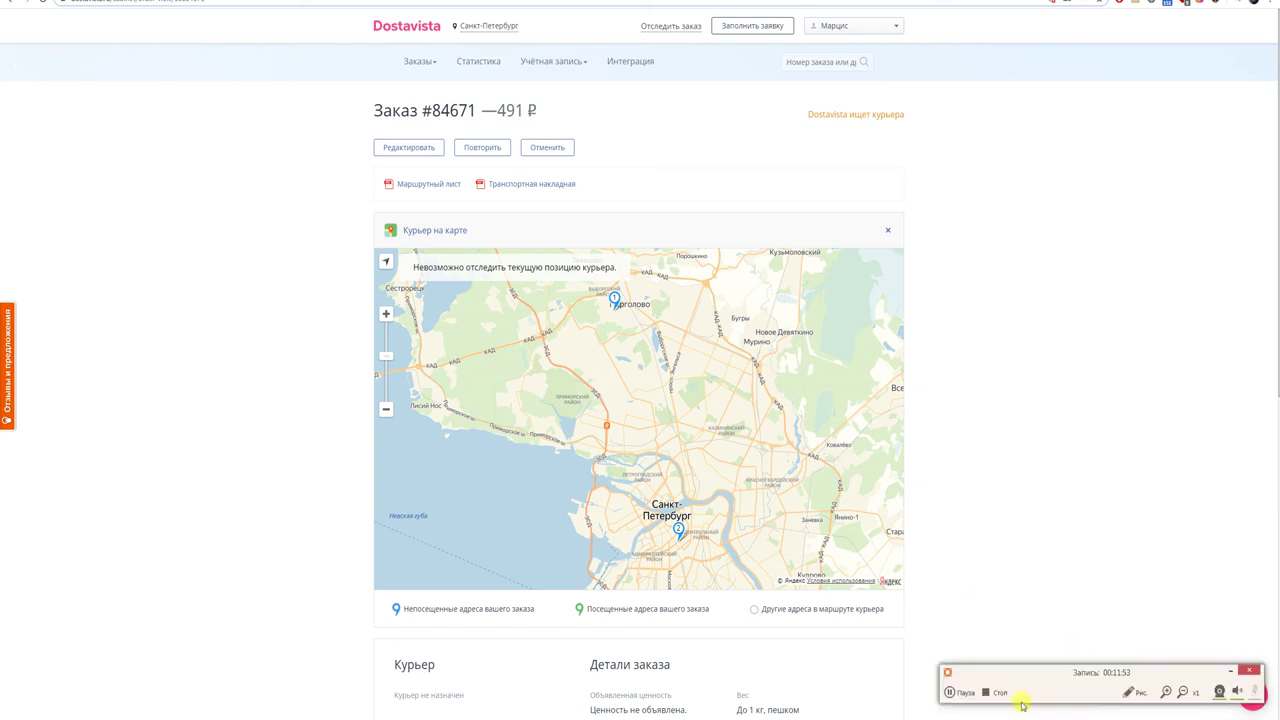